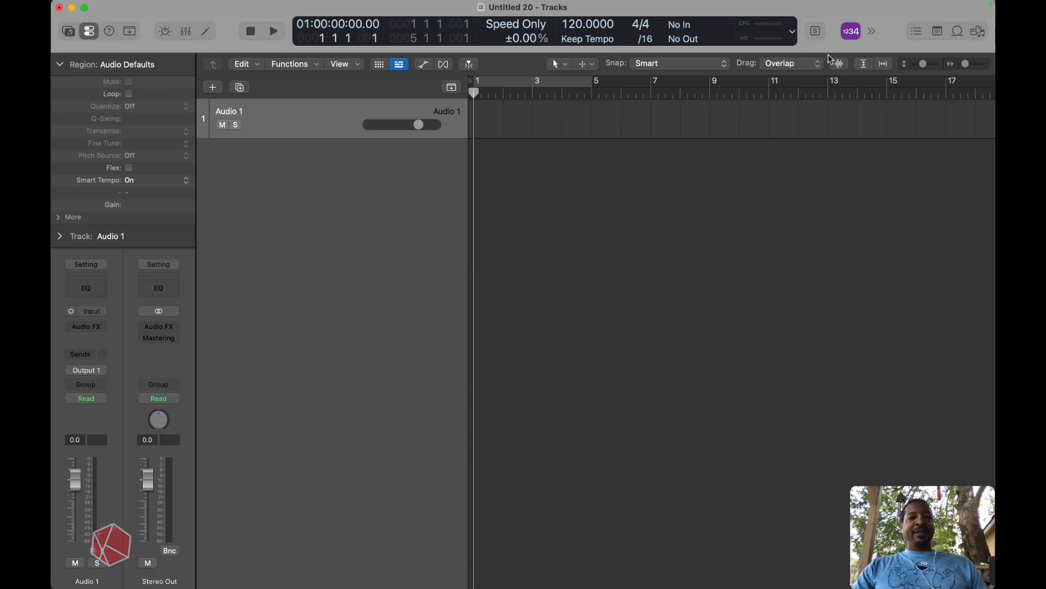
- Show the loop browser and limit its sound packs to Flex and Flow
left_click(957, 33)
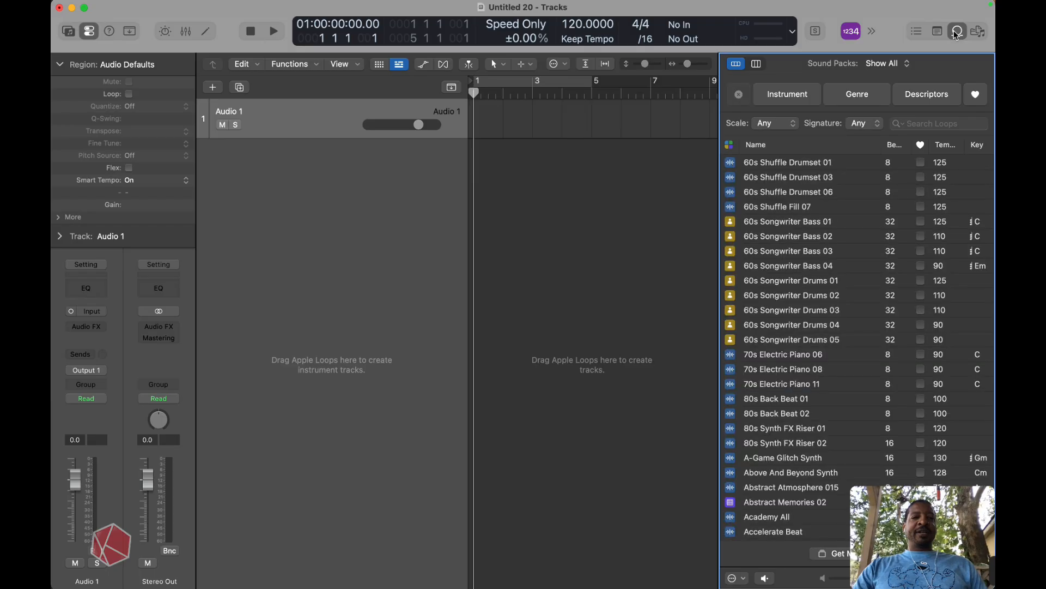
left_click(937, 32)
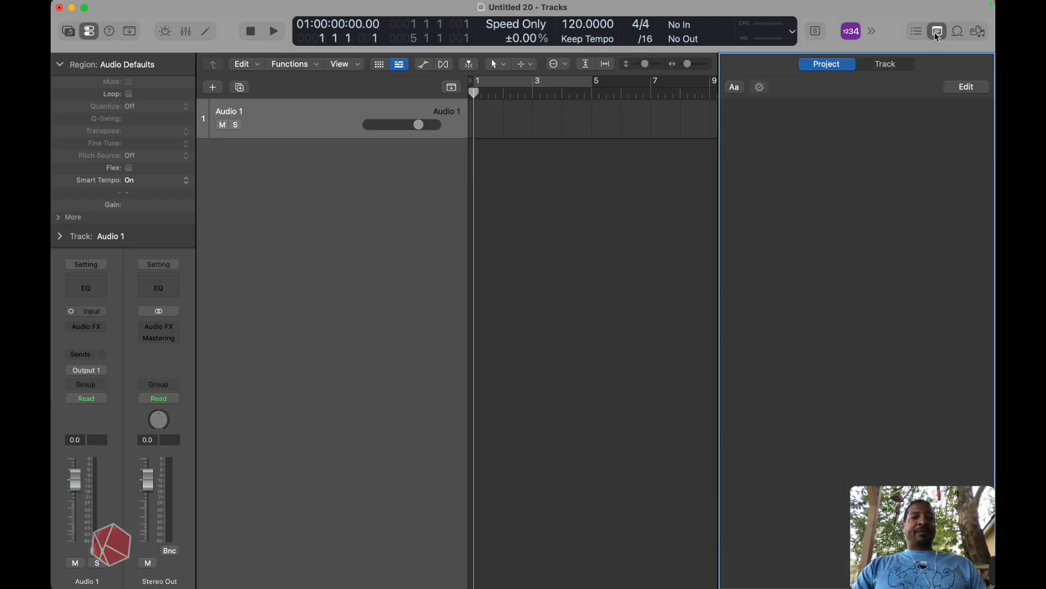
left_click(978, 31)
left_click(963, 33)
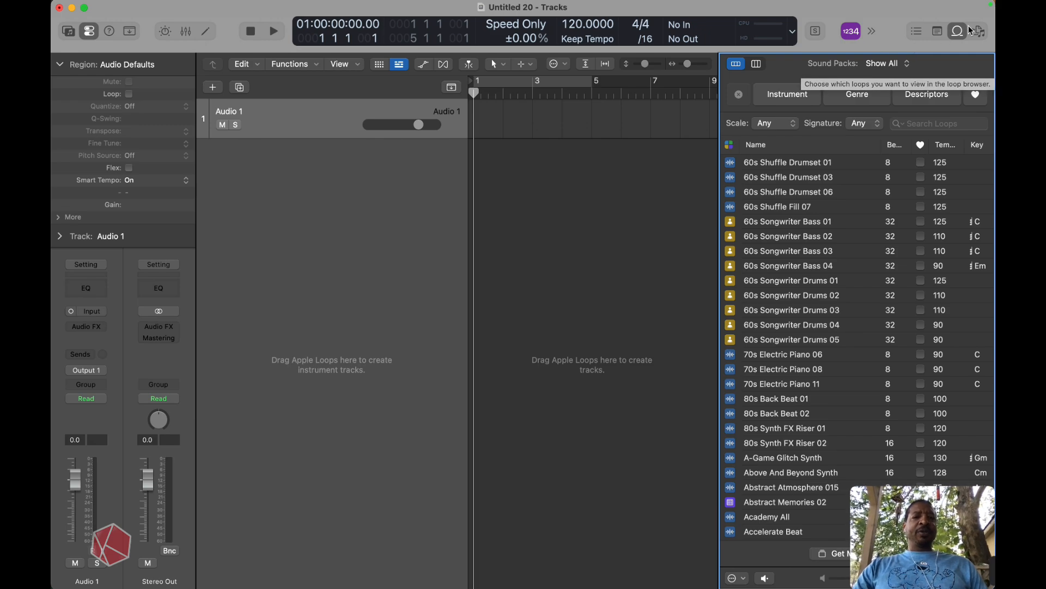
left_click(891, 64)
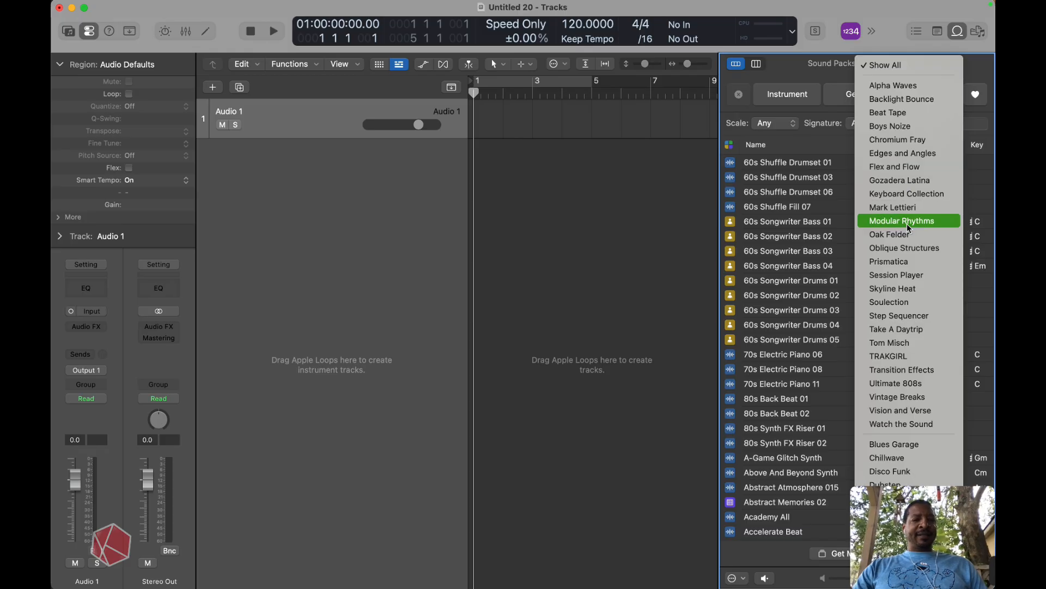
left_click(907, 168)
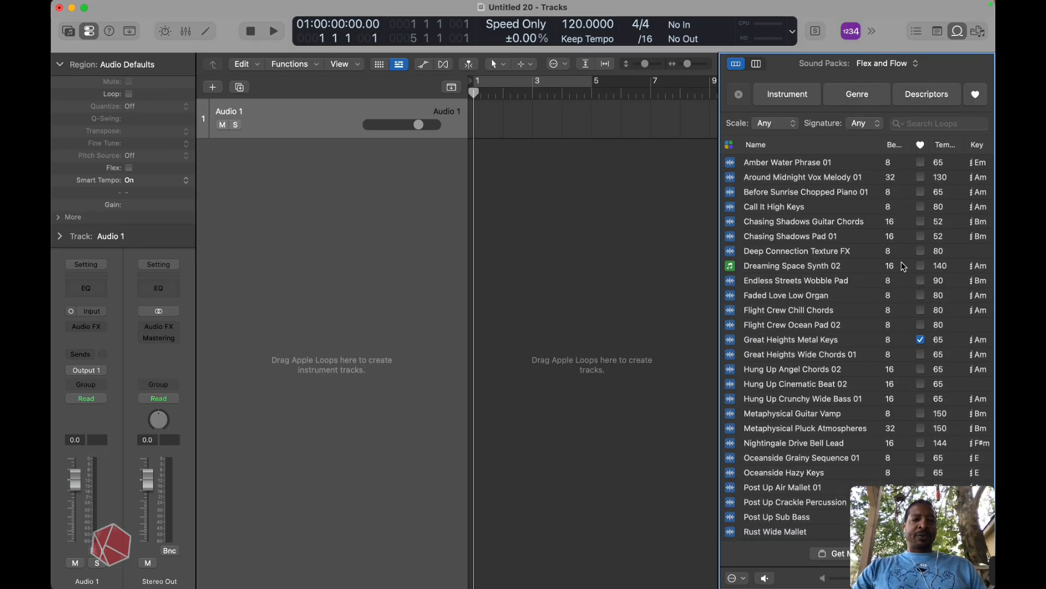
- Audition Great Heights Metal Keys, Great Heights Wide Chords 01 and Hung Up Angel Chords 02, and mark the last one as a favorite
left_click(784, 344)
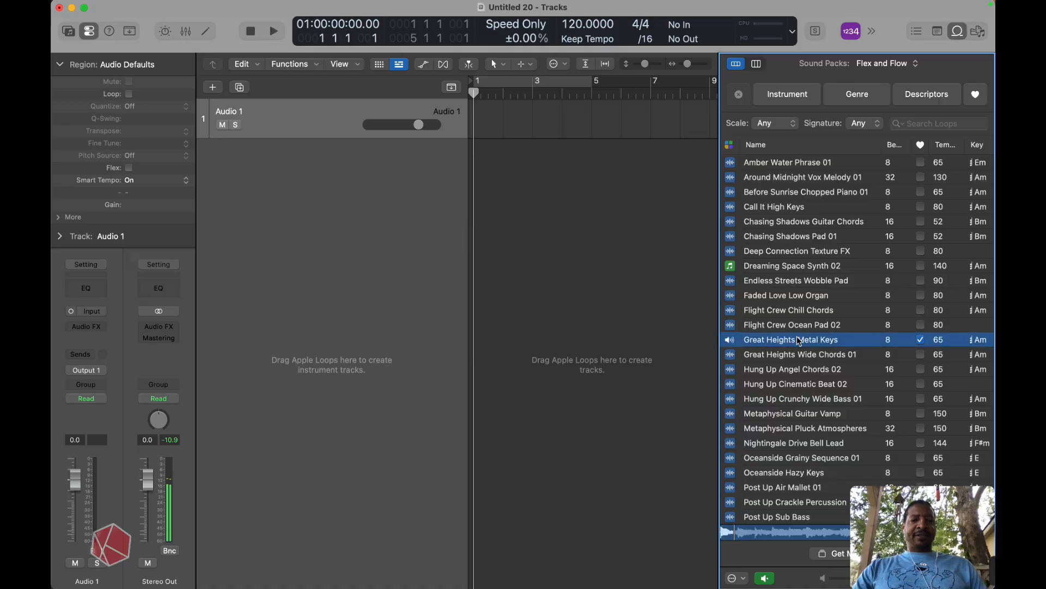
left_click(769, 354)
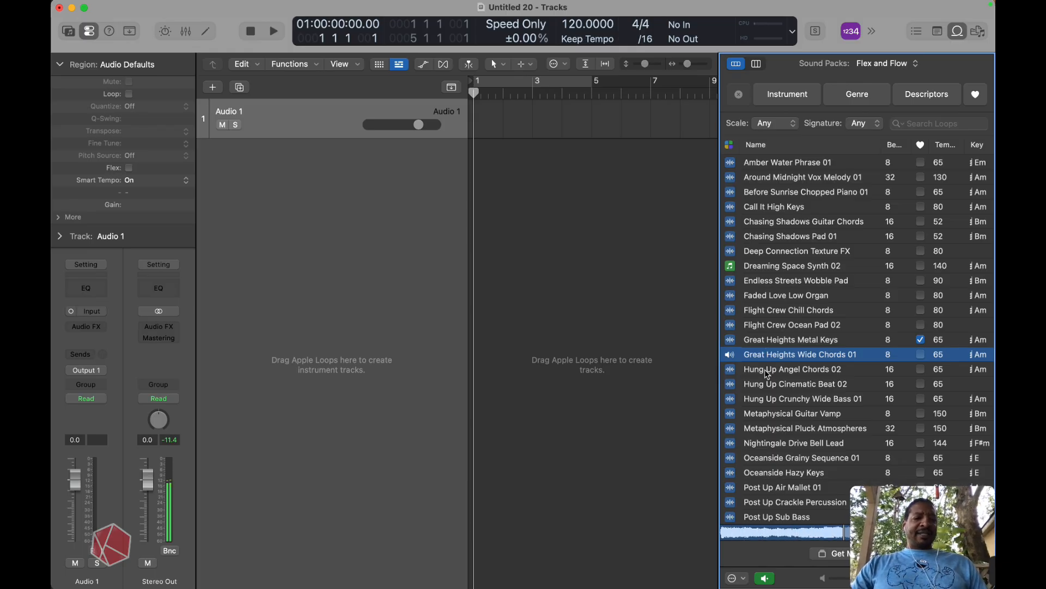
left_click(767, 370)
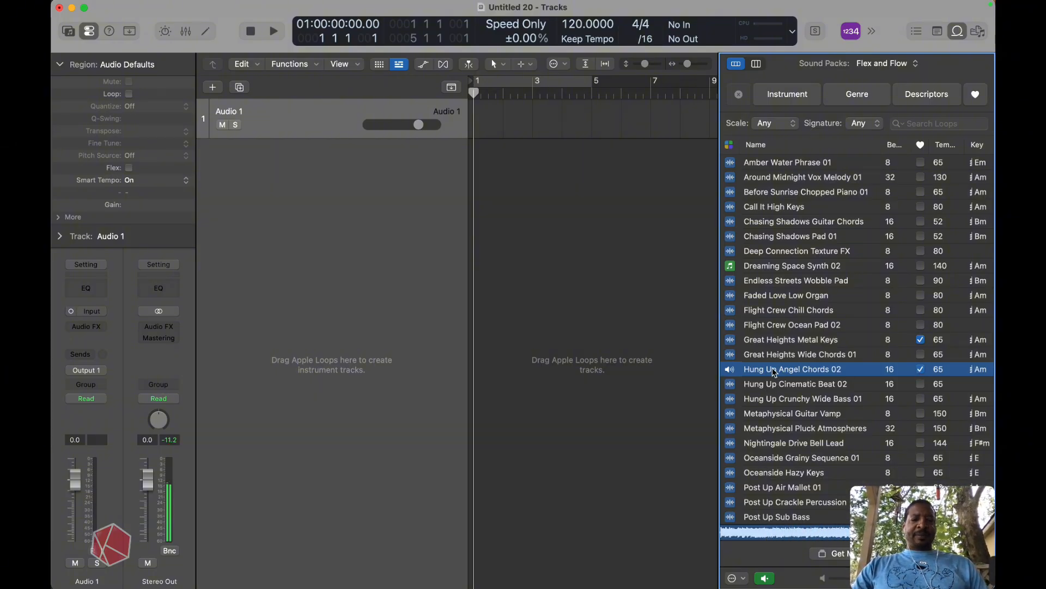
mouse_move(775, 372)
left_mouse_down()
mouse_move(710, 371)
mouse_move(772, 381)
left_mouse_up()
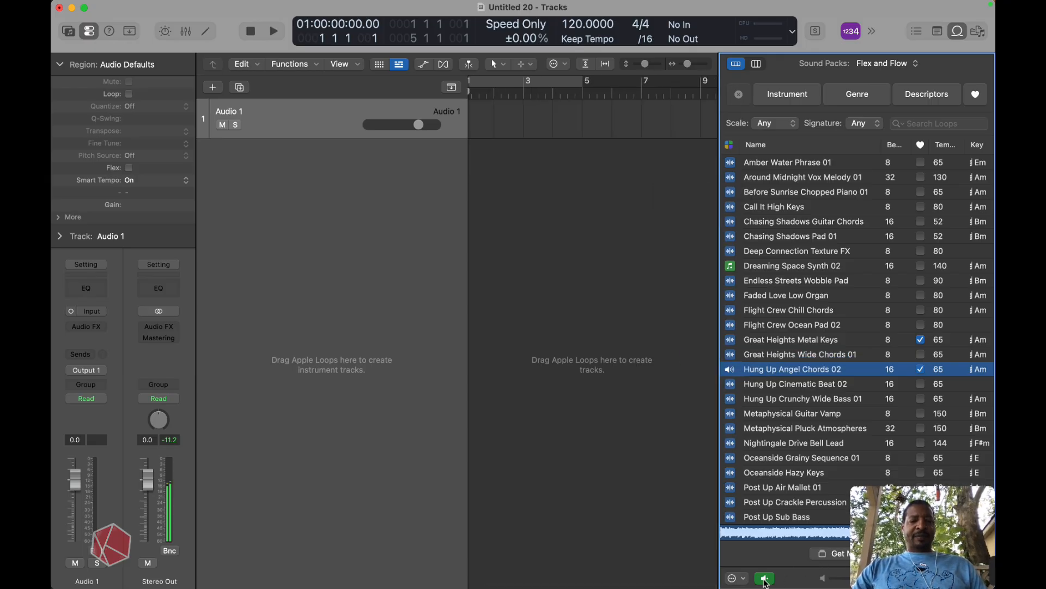
- Stop the loop preview and add Hung Up Angel Chords 02 at bar 1 on a new track below Audio 1
left_click(766, 579)
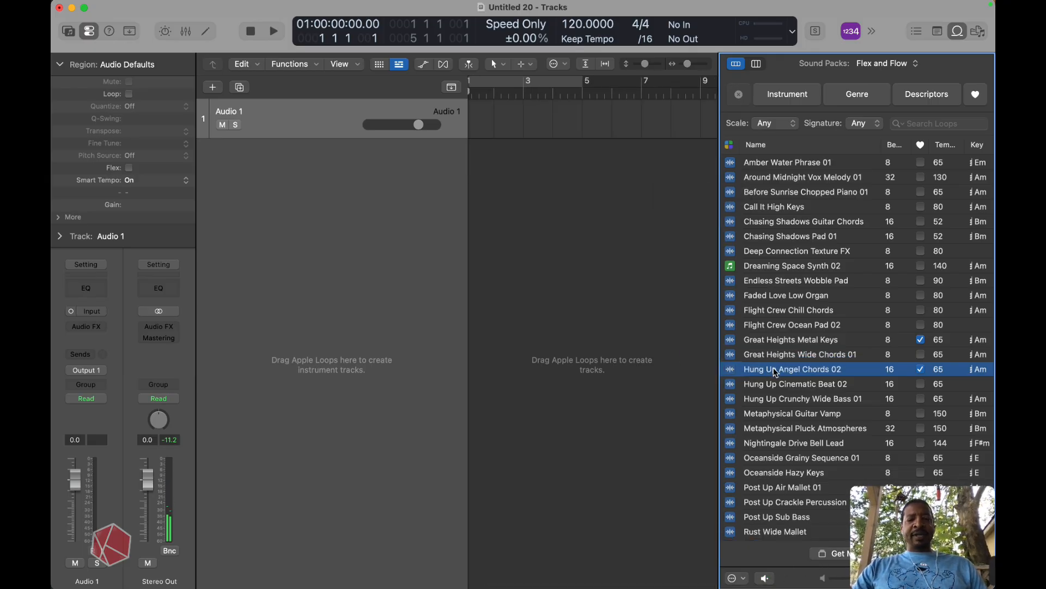
left_click_drag(777, 373, 484, 344)
left_click_drag(534, 146, 505, 146)
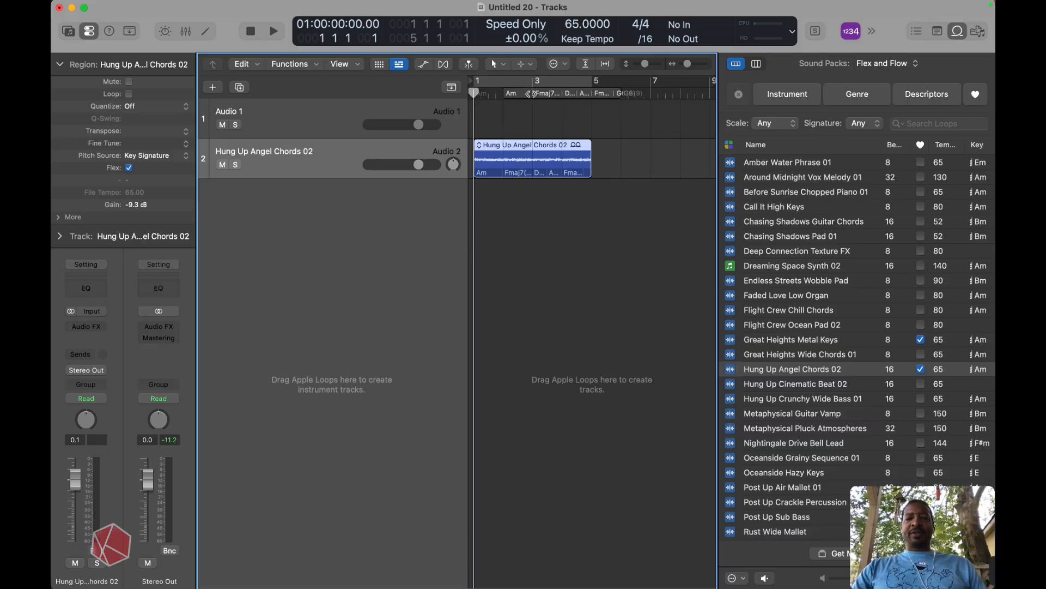
left_click_drag(531, 94, 514, 96)
left_click(450, 91)
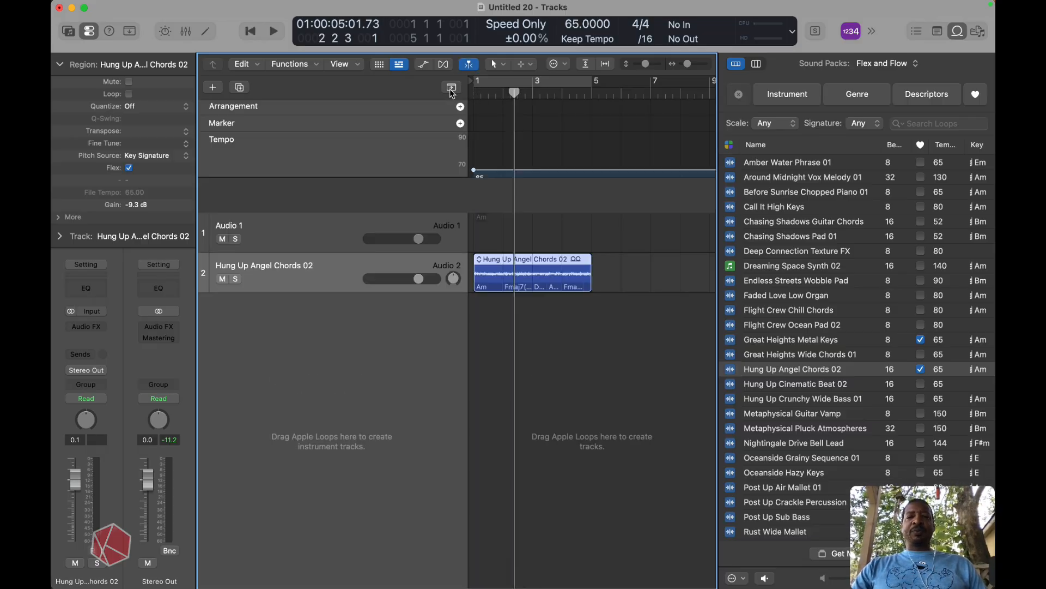
left_click(452, 90)
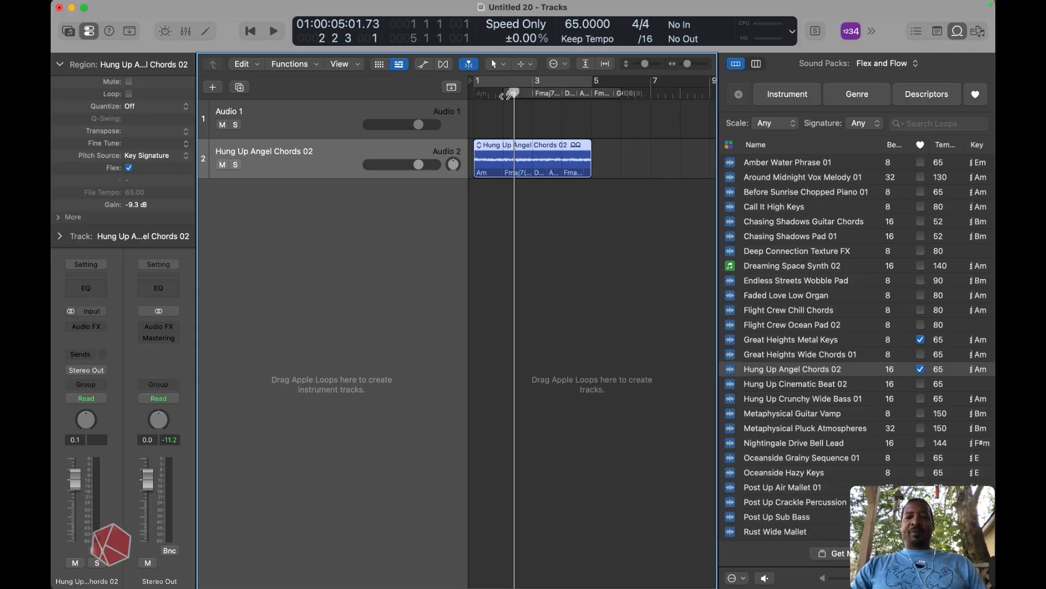
- Turn on the cycle area over bars 1 to 5, play the loop from near its start, and stop playback
left_click(533, 93)
left_click(479, 96)
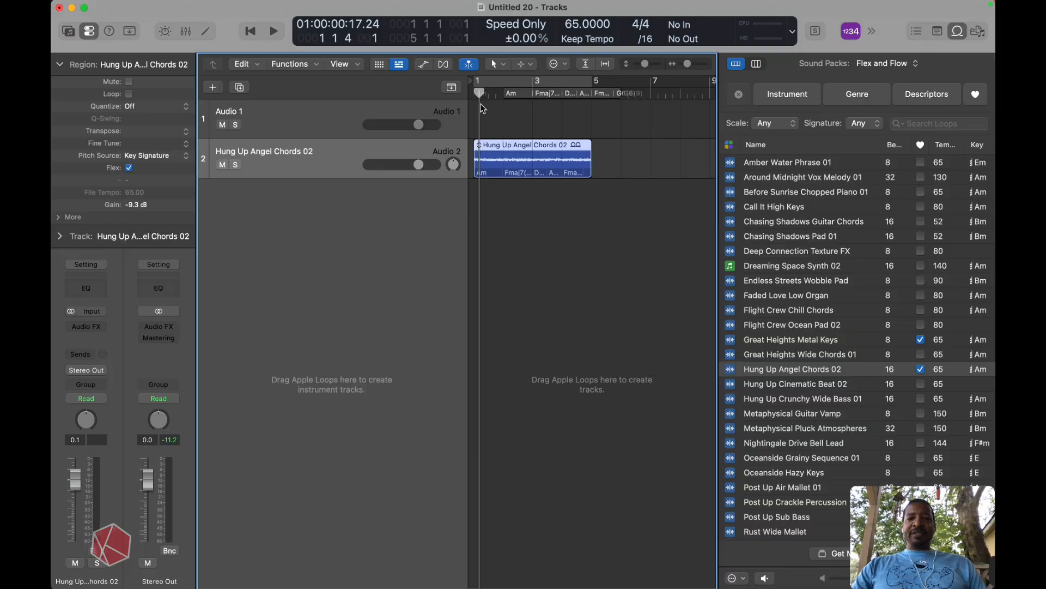
left_click(484, 82)
key("space")
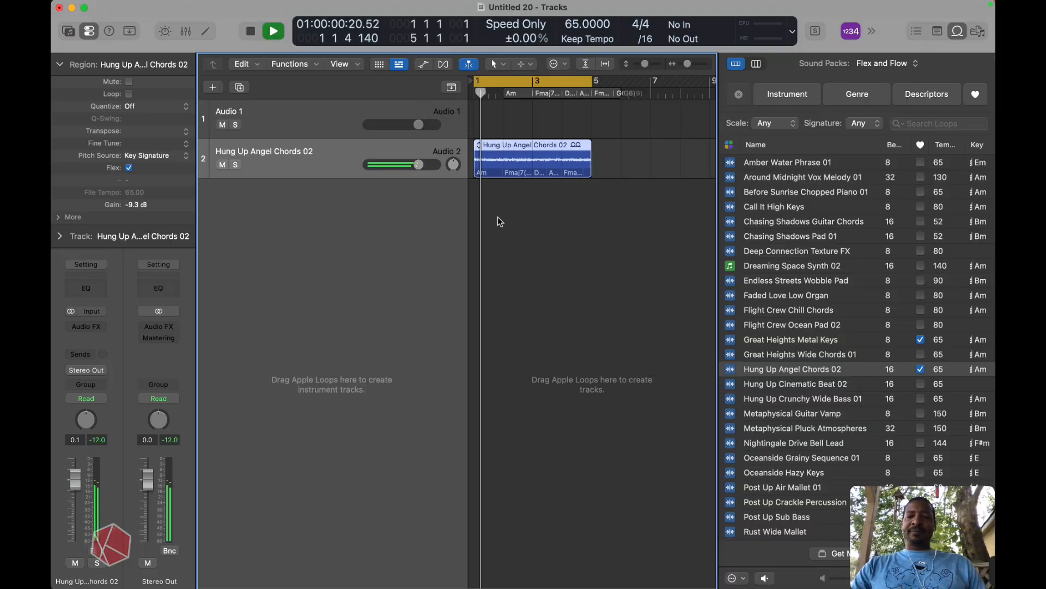
left_click(956, 32)
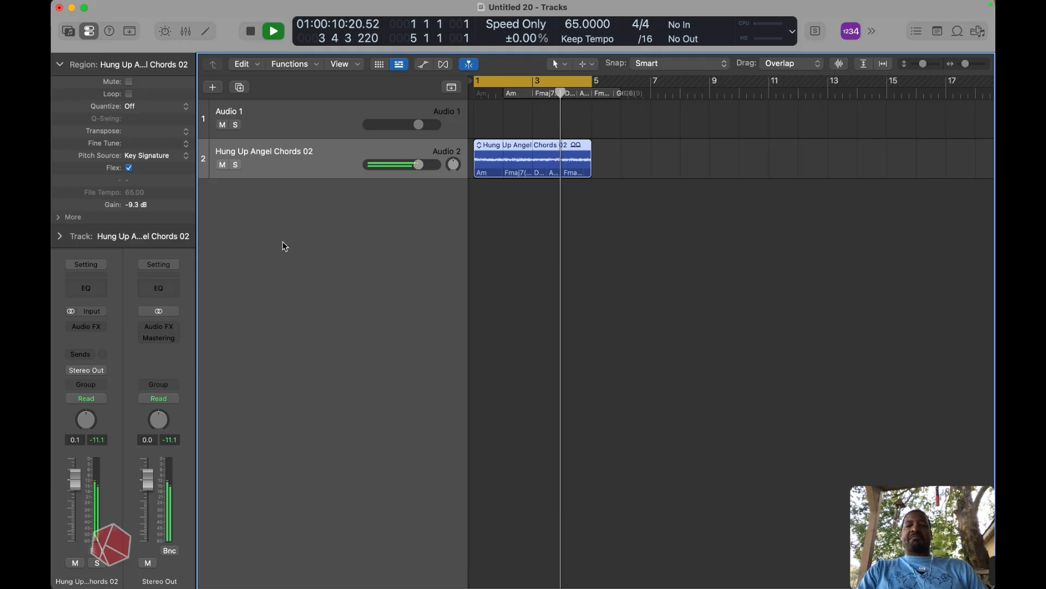
key("space")
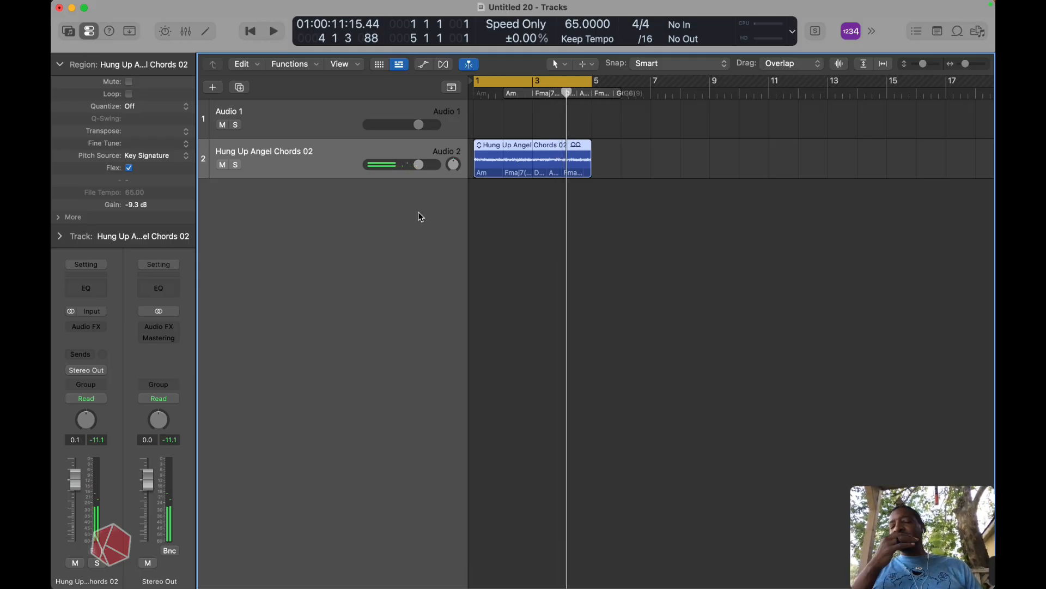
- Show the loop browser again and look over the Flex and Flow loops
left_click(958, 32)
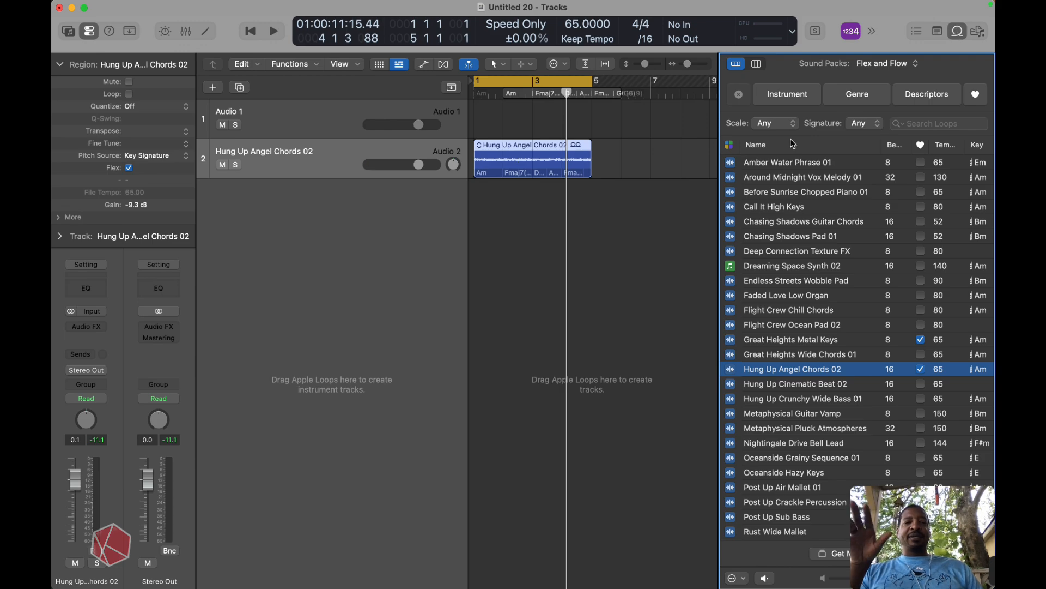
scroll(722, 361, "down", 4)
scroll(722, 361, "up", 4)
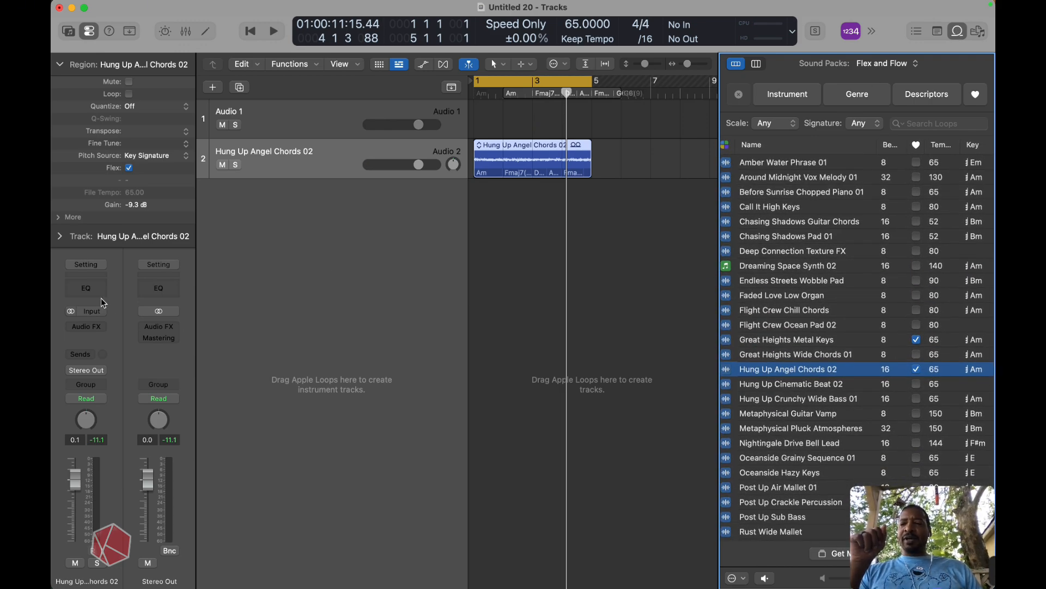
- Insert the stereo Beat Breaker multi-effect on the Hung Up Angel Chords 02 track and move its window clear of the region
left_click(94, 329)
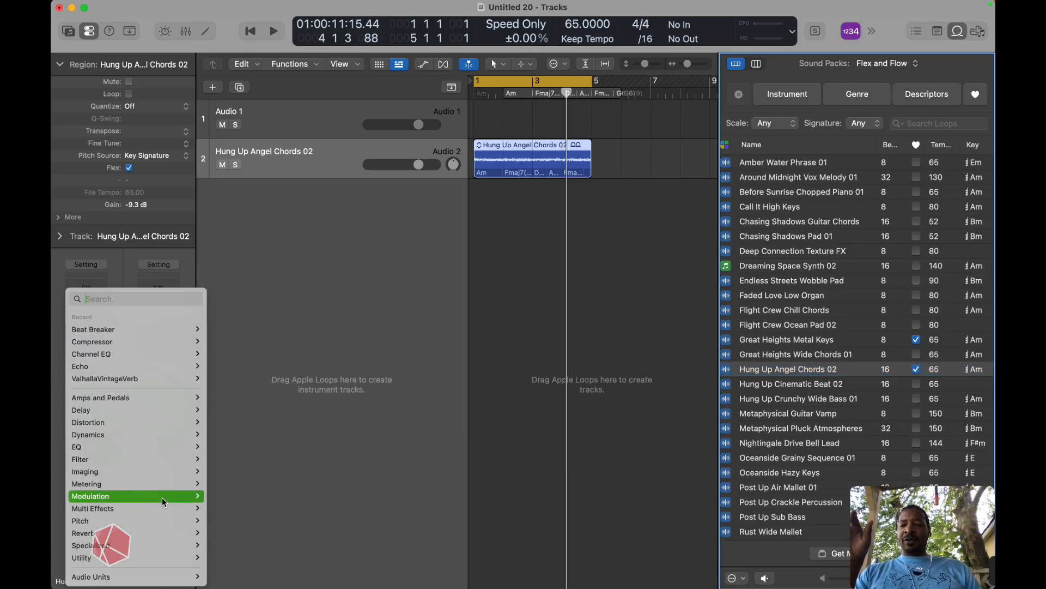
mouse_move(162, 500)
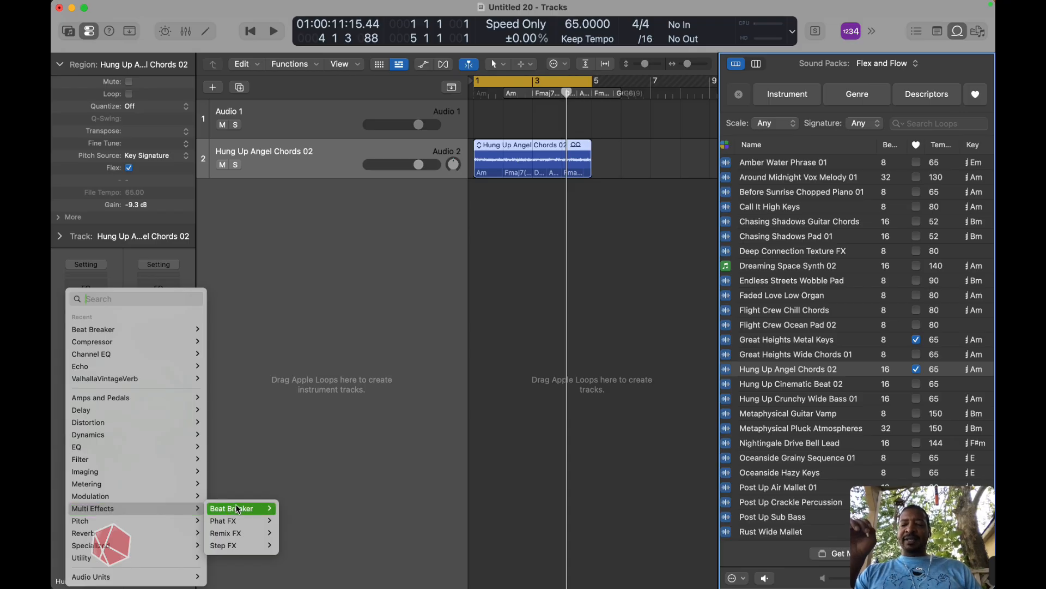
mouse_move(240, 508)
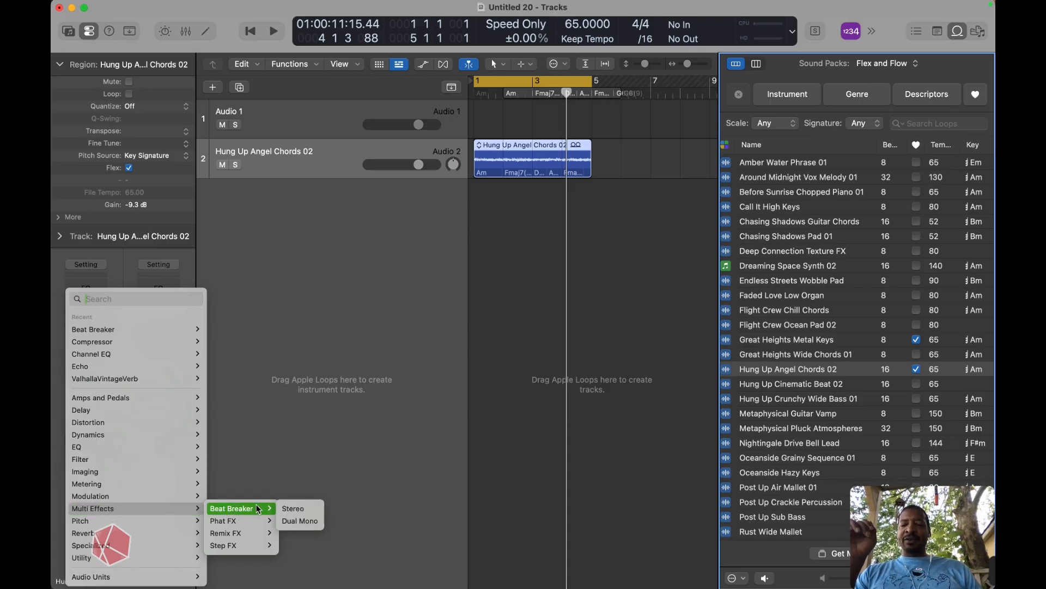
left_click(297, 509)
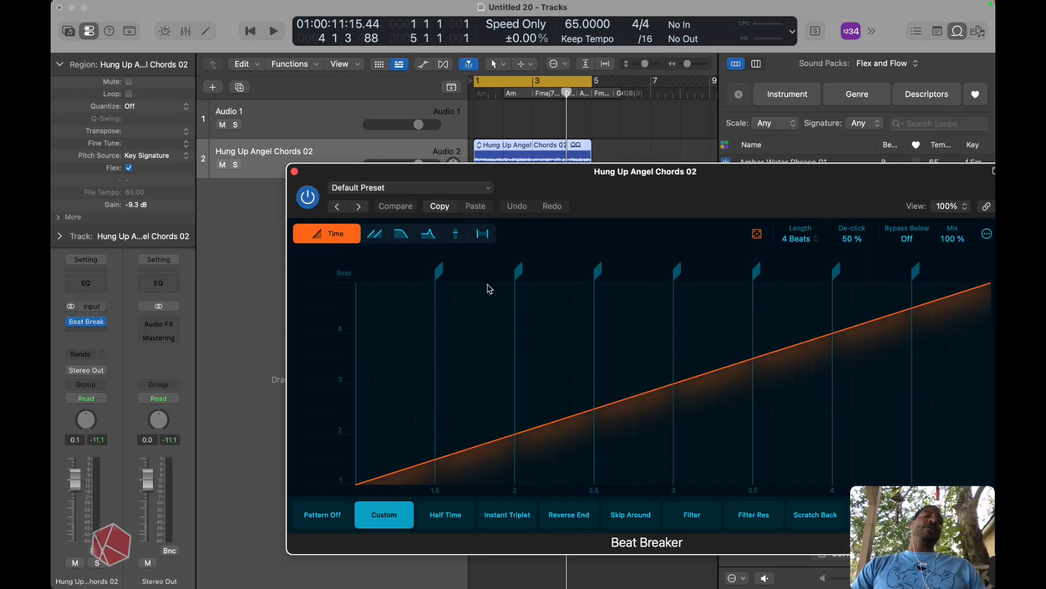
left_click_drag(609, 176, 469, 205)
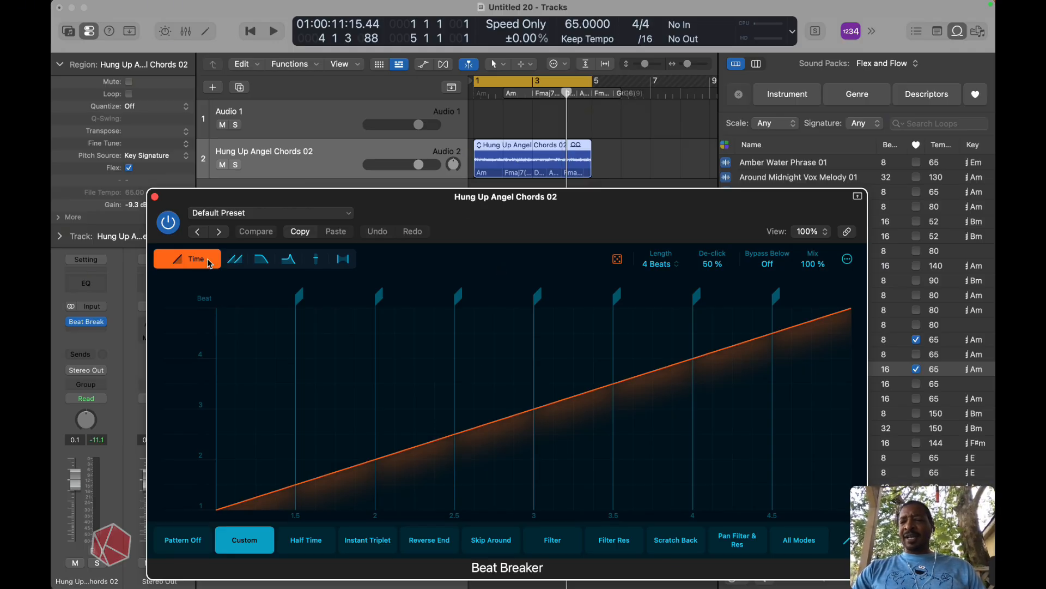
- Look through the Beat Breaker modes from Repeat through Resonance to Pan, and return to Time mode
left_click(235, 259)
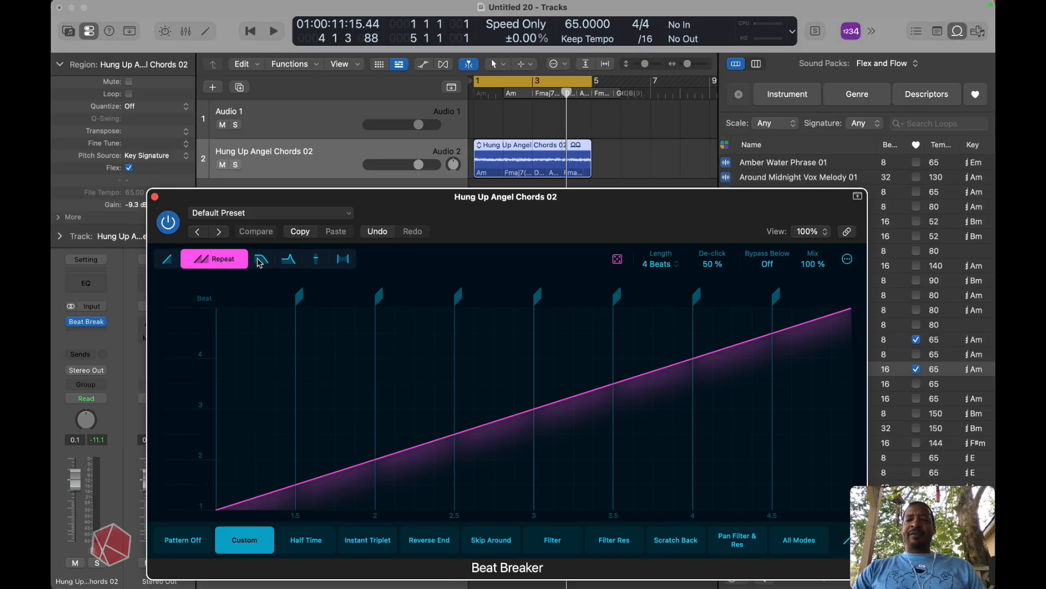
left_click(262, 263)
left_click(290, 266)
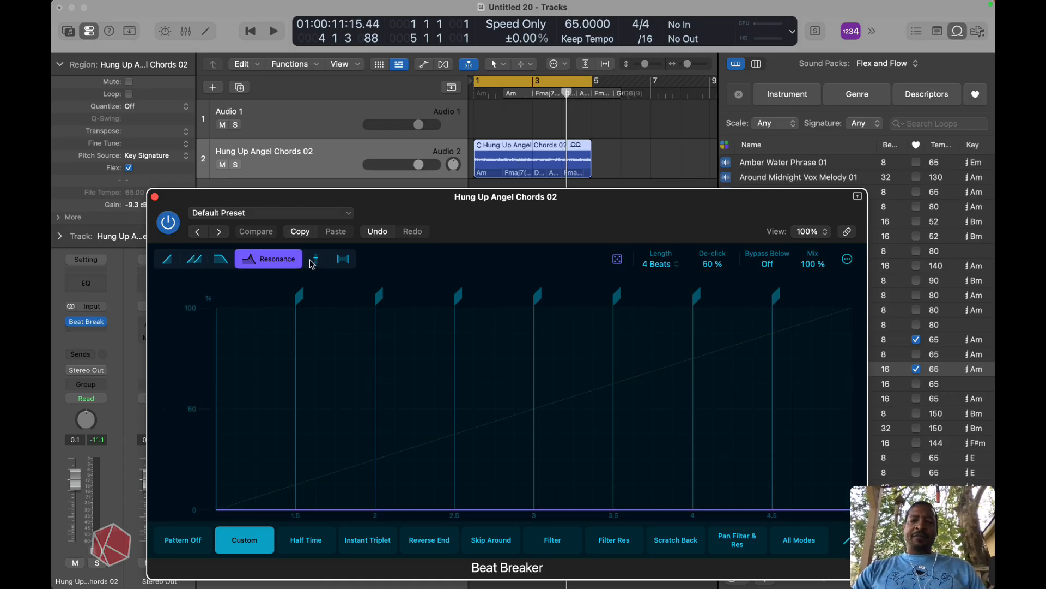
left_click(321, 264)
left_click(341, 264)
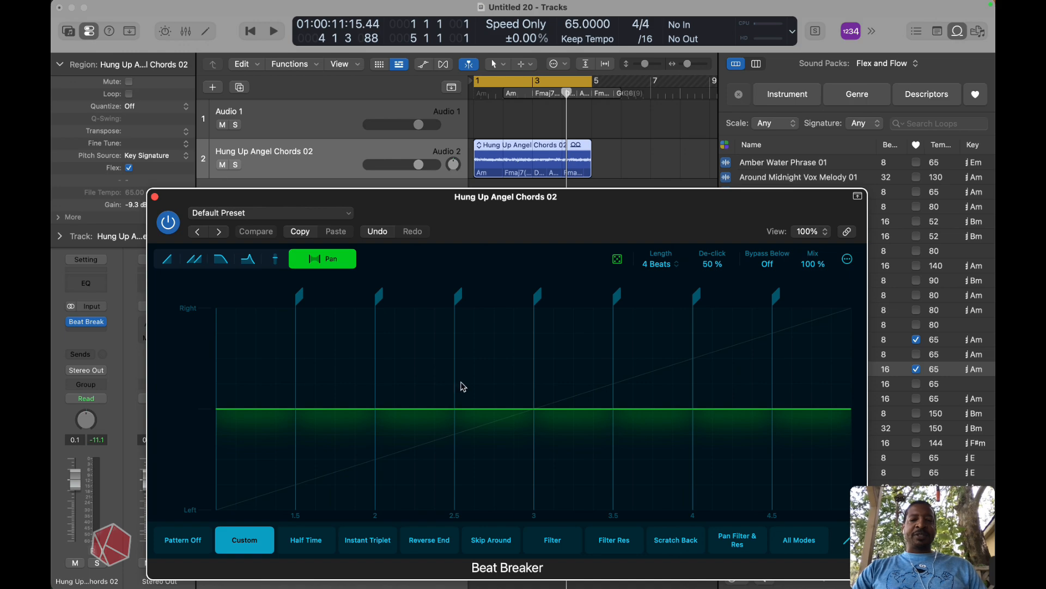
left_click(166, 261)
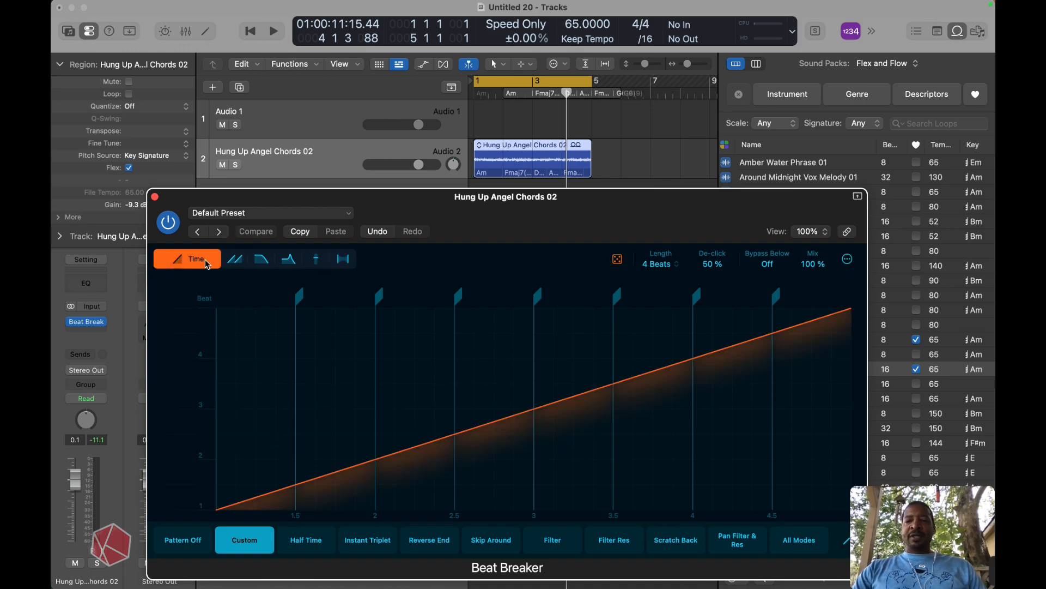
- In Repeat mode during playback, try 2, 3 and 4 repeats on the slice at beat 1.5, settle on 3, and stop playback
key("space")
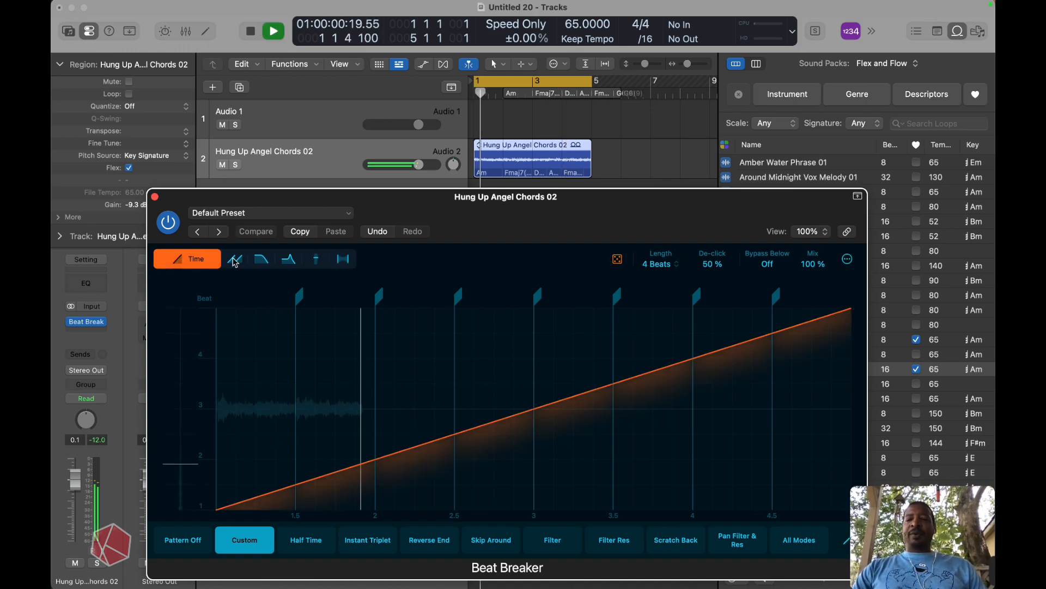
left_click(234, 260)
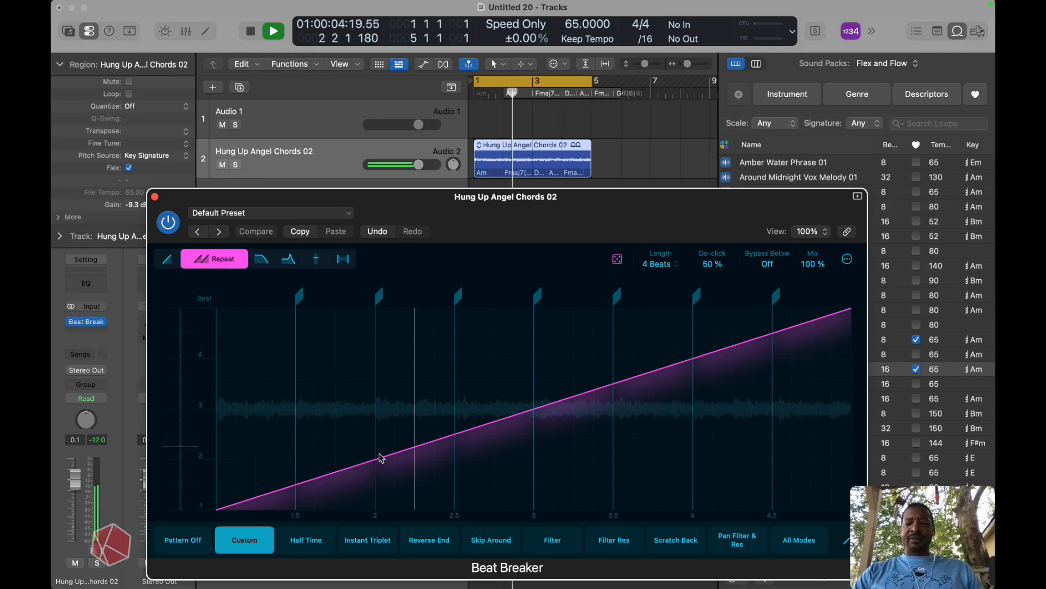
left_click(346, 461)
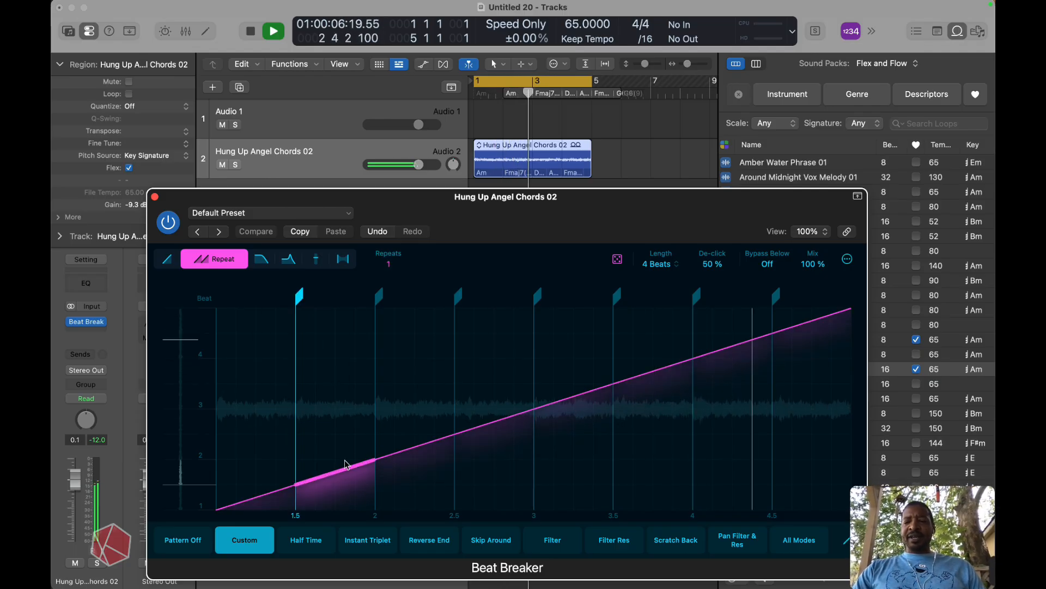
left_click_drag(348, 449, 343, 428)
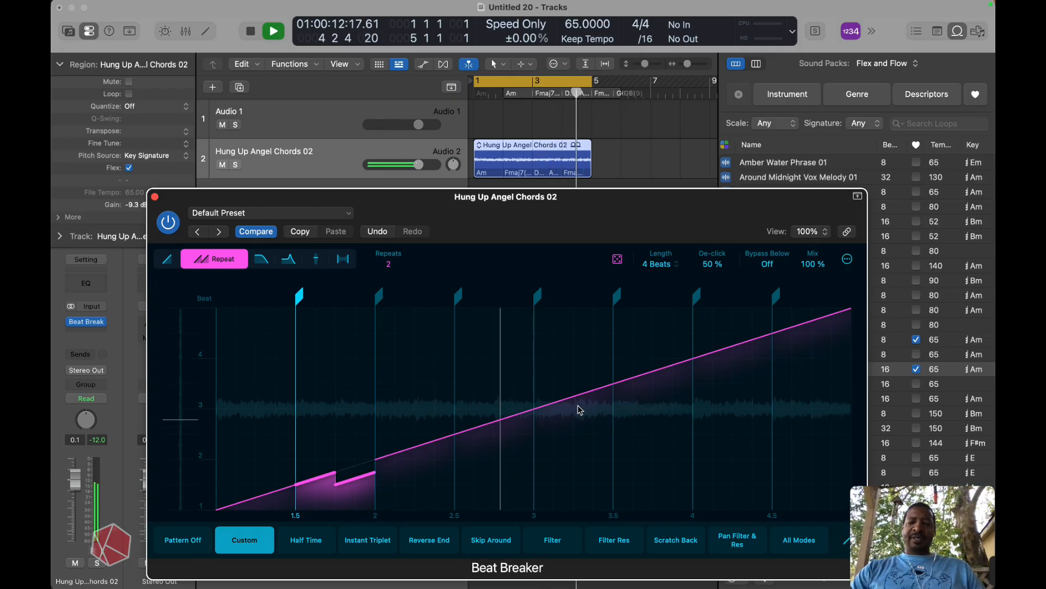
left_click_drag(367, 465, 331, 435)
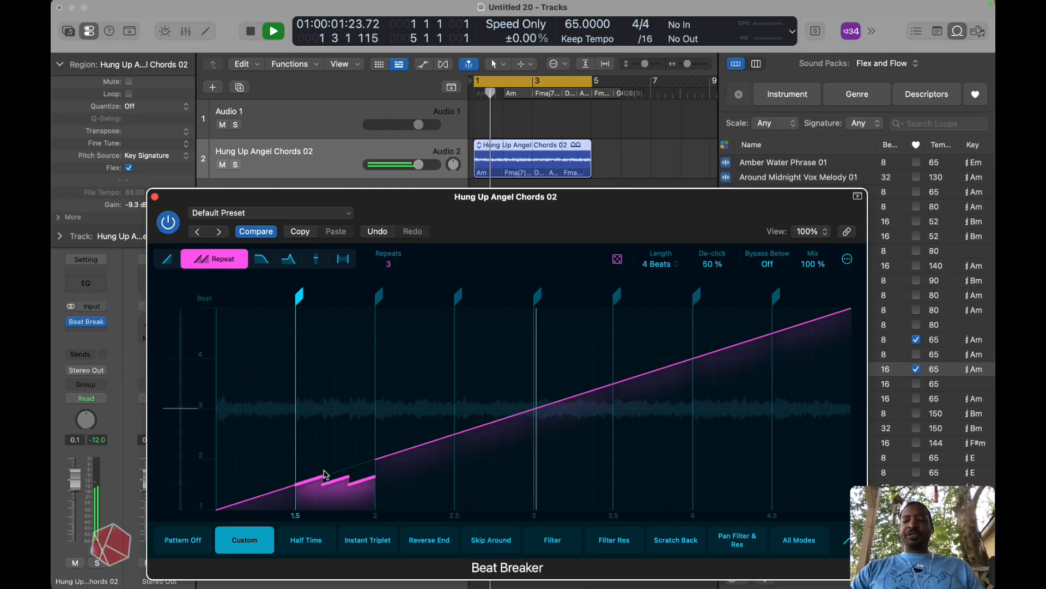
left_click_drag(309, 484, 310, 449)
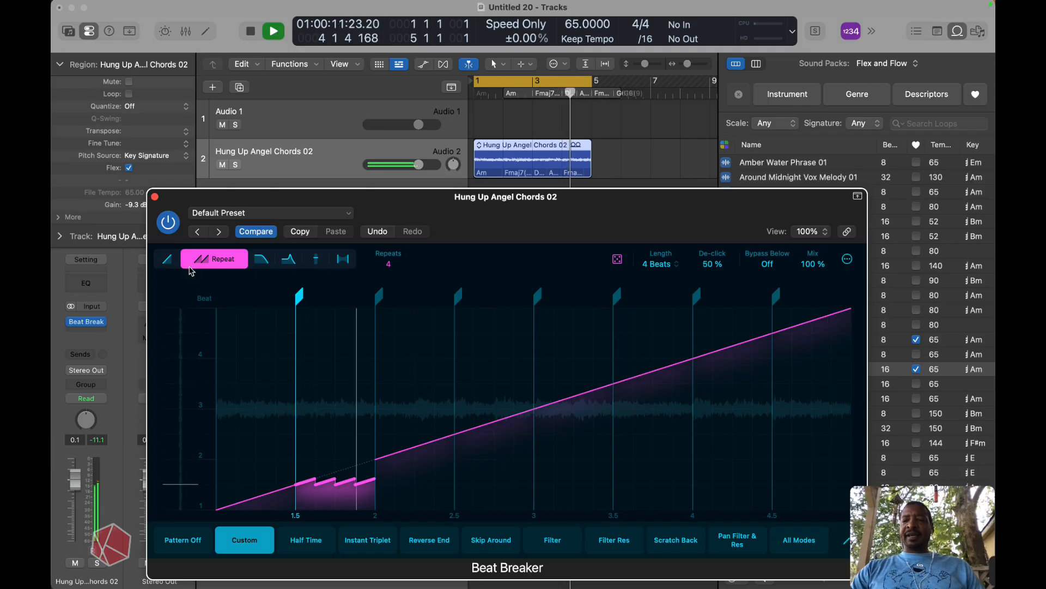
left_click_drag(312, 479, 313, 493)
key("space")
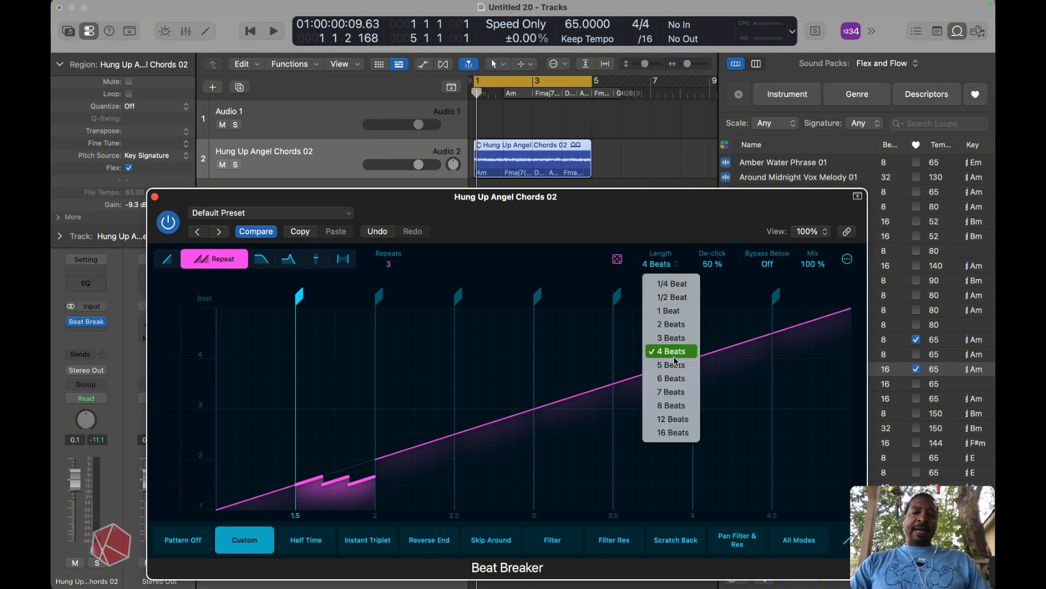
- Set the Beat Breaker pattern length to 8 Beats and audition the result
left_click(674, 406)
key("space")
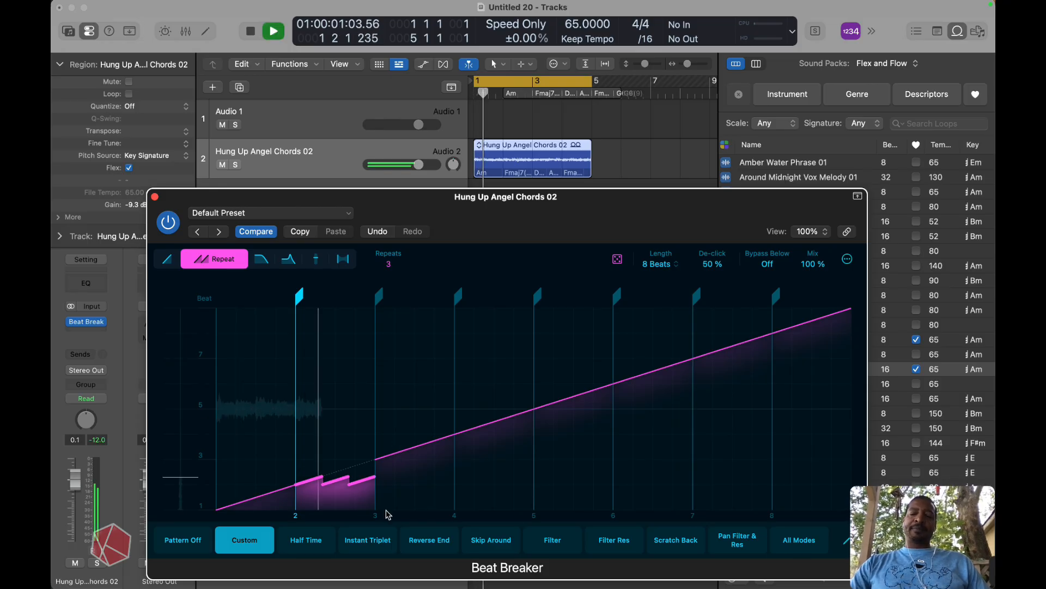
key("space")
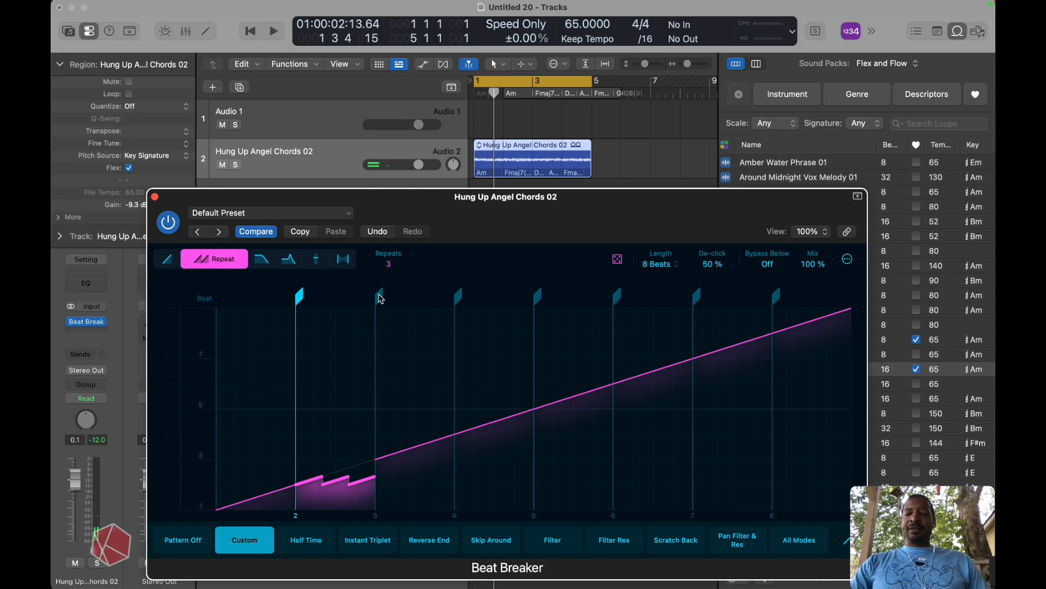
- Add a slice marker at beat 2.5, select it, and start playback
left_click(341, 306)
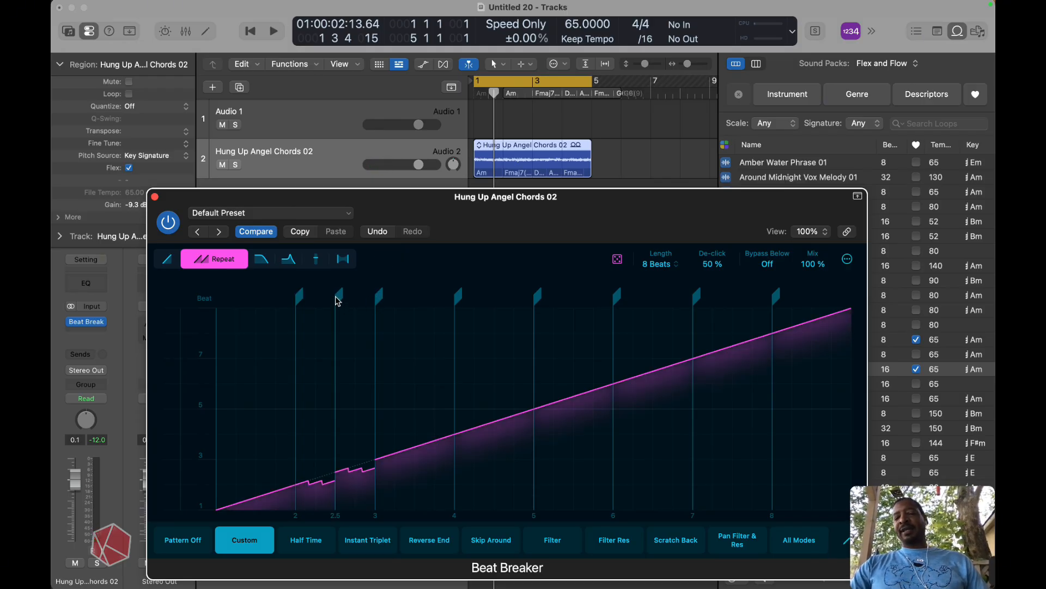
mouse_move(341, 301)
left_mouse_down()
mouse_move(322, 301)
mouse_move(360, 295)
mouse_move(329, 298)
mouse_move(355, 302)
mouse_move(341, 307)
left_mouse_up()
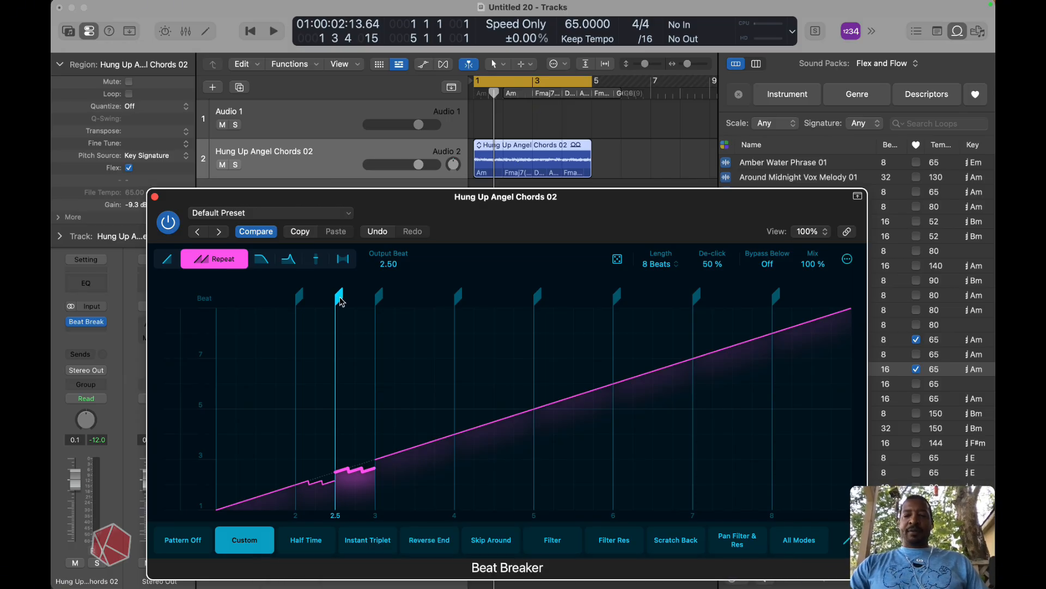
key("space")
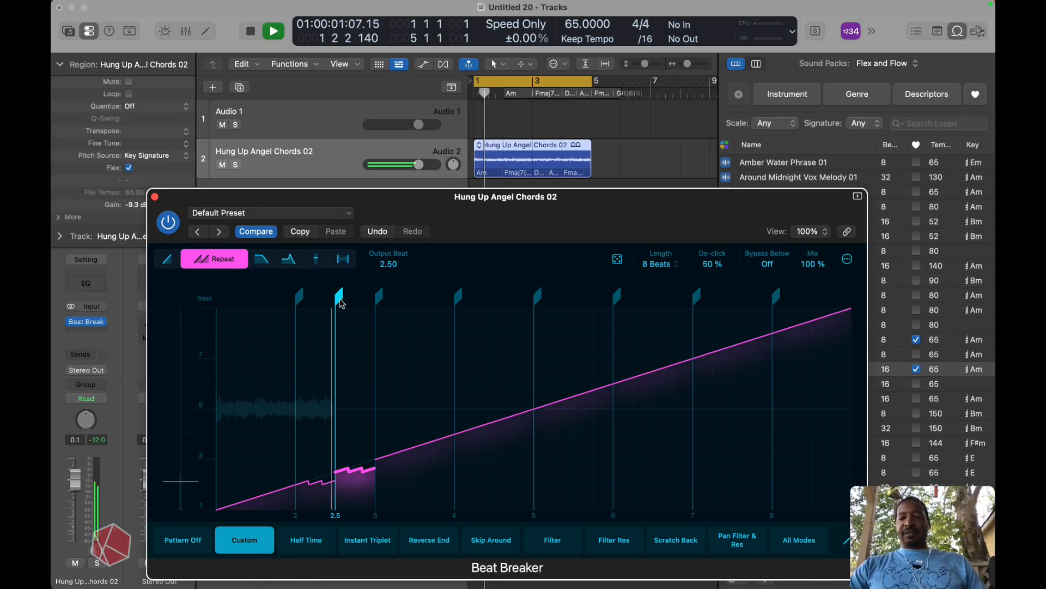
- Try 1 and 4 repeats on the beat 2.5 slice, settle on 1, and test its marker at 2.25 before returning it to 2.5
left_click_drag(357, 473, 358, 515)
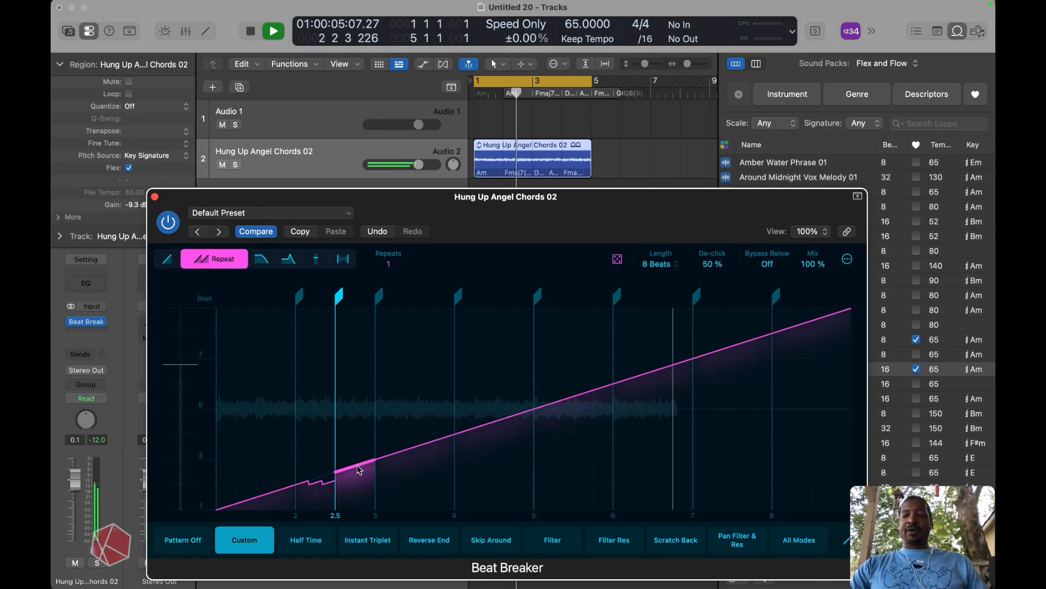
left_click_drag(357, 469, 357, 430)
key("space")
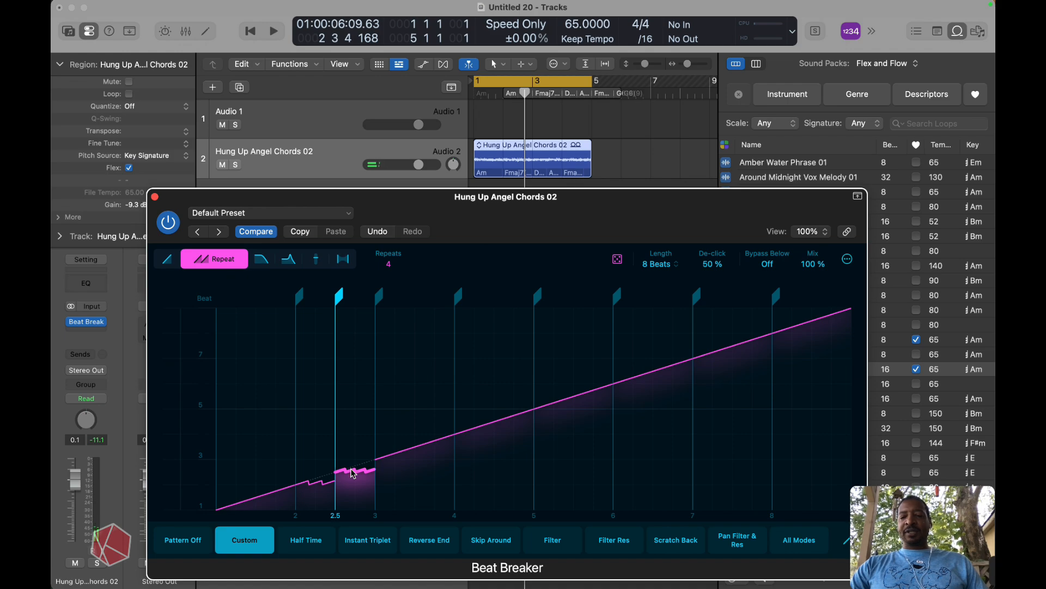
key("space")
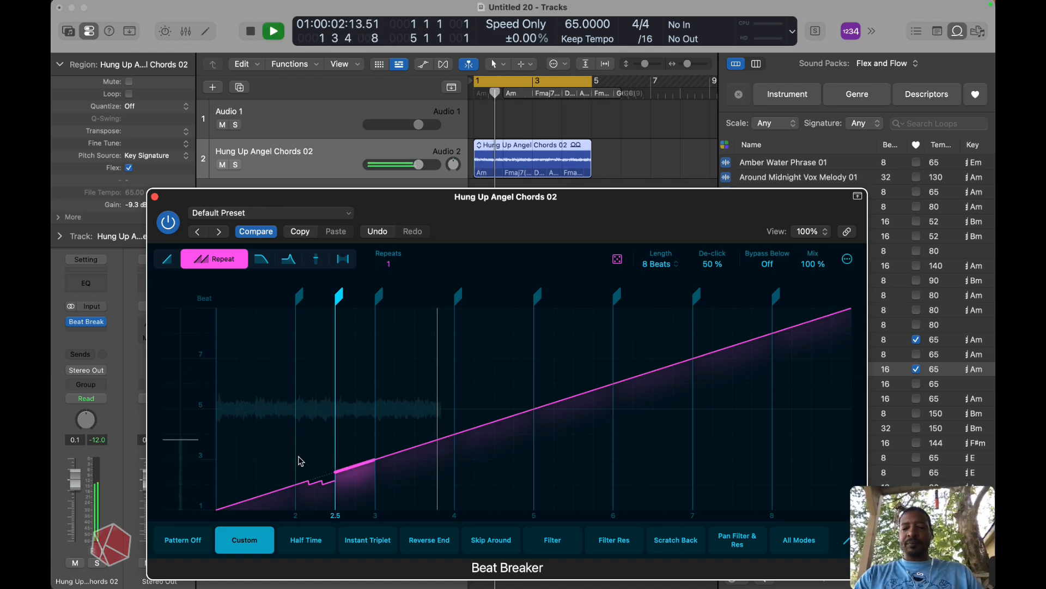
left_click_drag(339, 297, 320, 297)
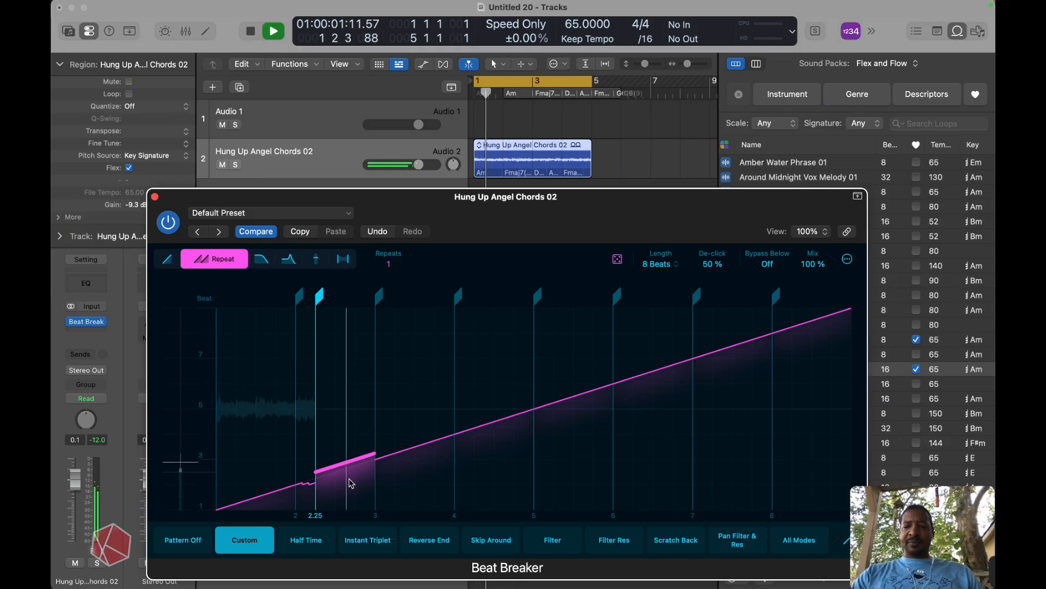
left_click_drag(320, 297, 339, 297)
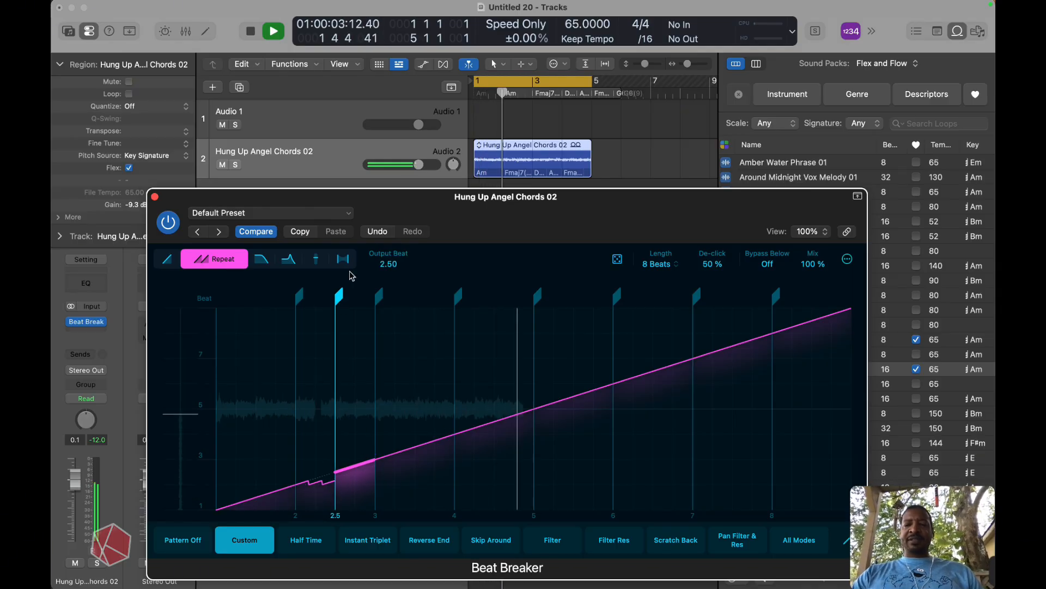
- In Cutoff mode, lower the low-pass cutoff to 1560 Hz on the beat 2.5 slice and 865 Hz on the beat 3 slice
left_click(261, 259)
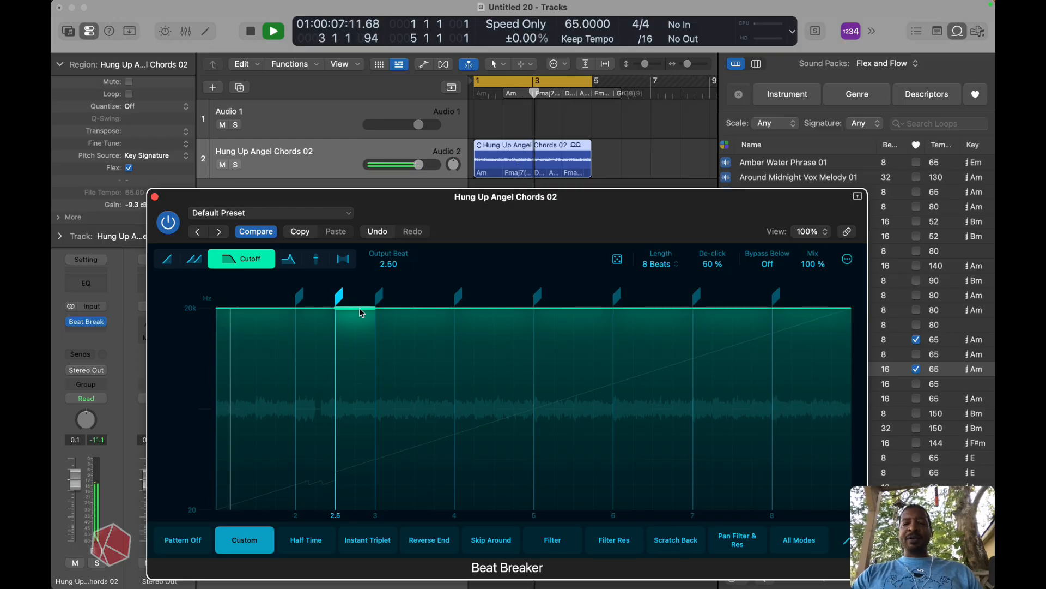
left_click_drag(354, 308, 367, 388)
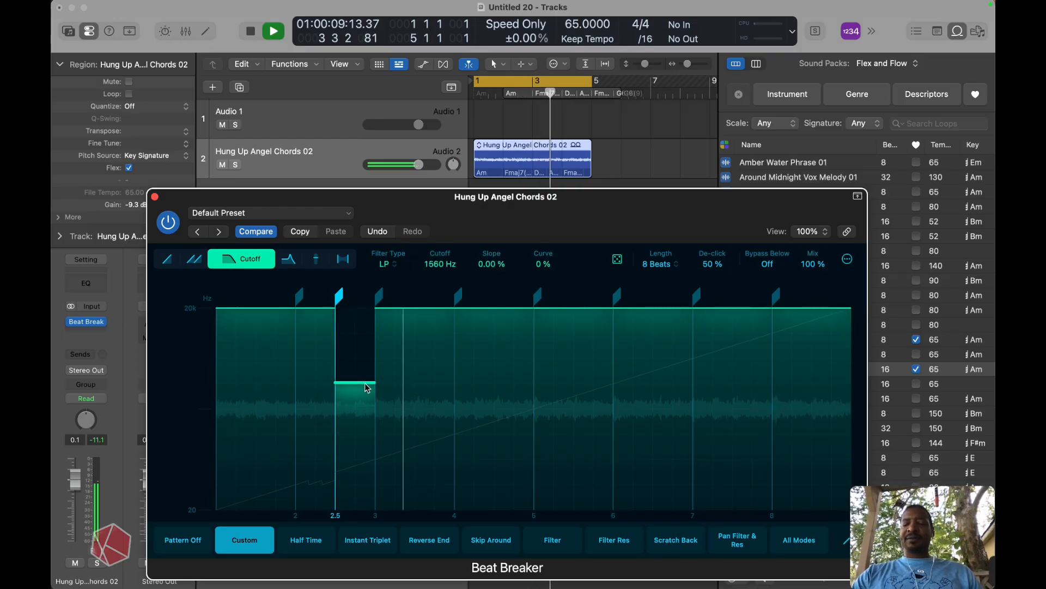
left_click_drag(414, 308, 415, 400)
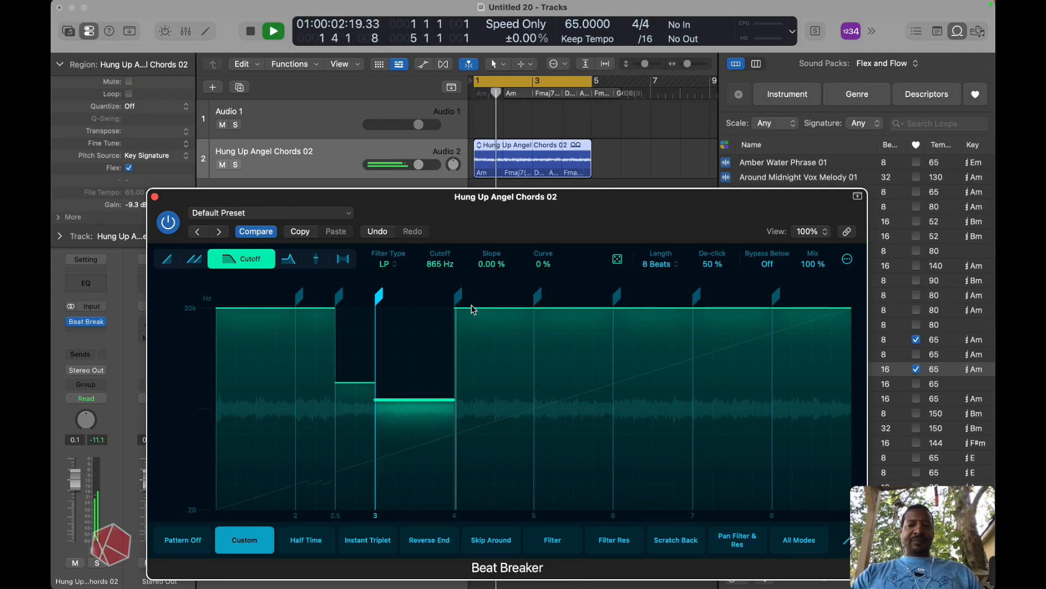
- Give the beat 4 slice a rising filter with cutoff 905 Hz and slope 345.17 %, and stop playback
left_click_drag(477, 309, 477, 359)
left_click_drag(485, 269, 485, 201)
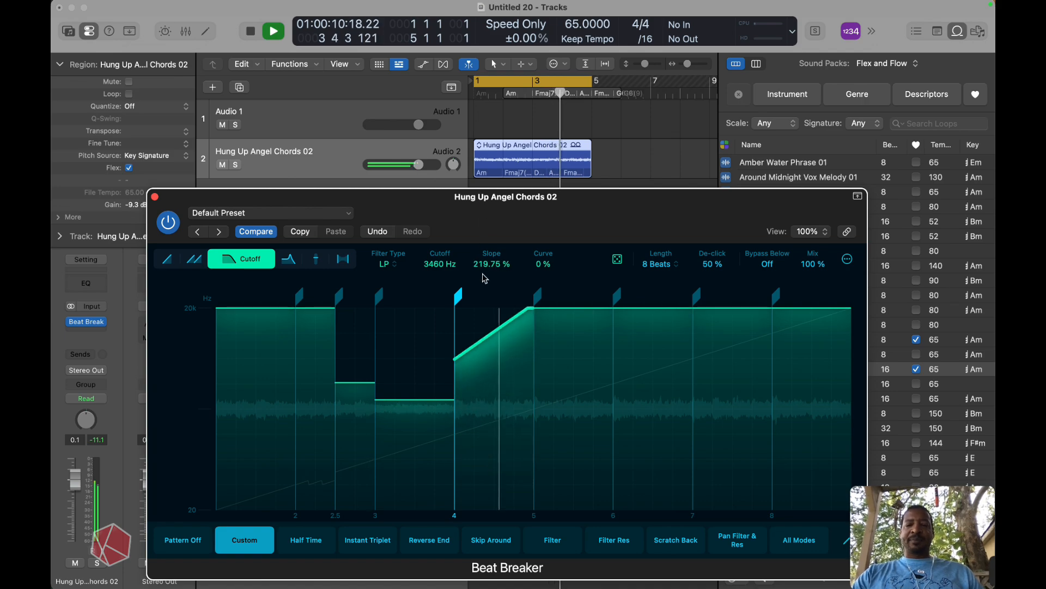
left_click_drag(479, 341, 480, 377)
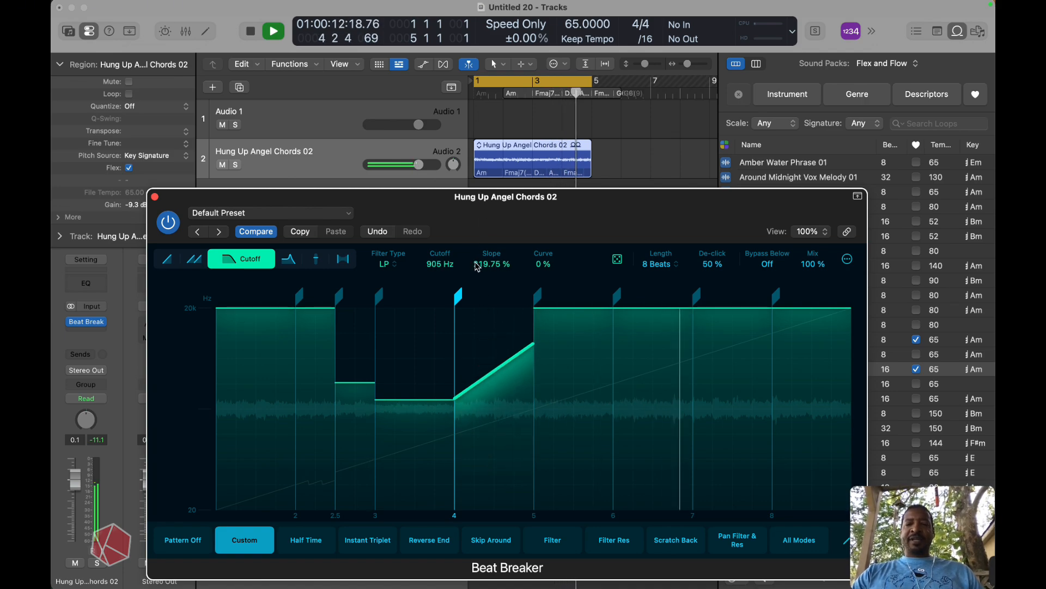
left_click_drag(478, 267, 483, 252)
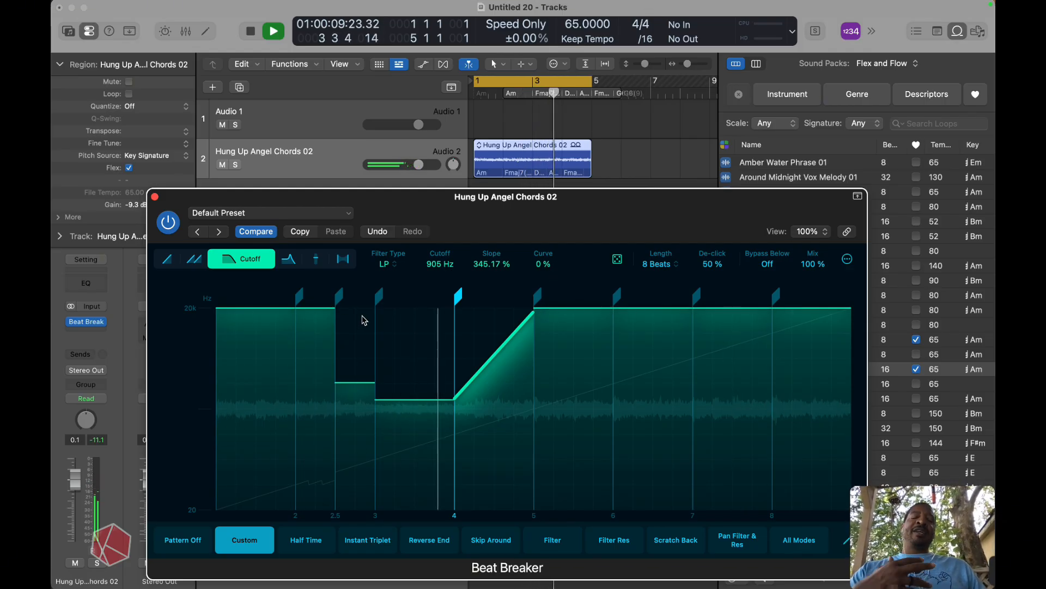
key("space")
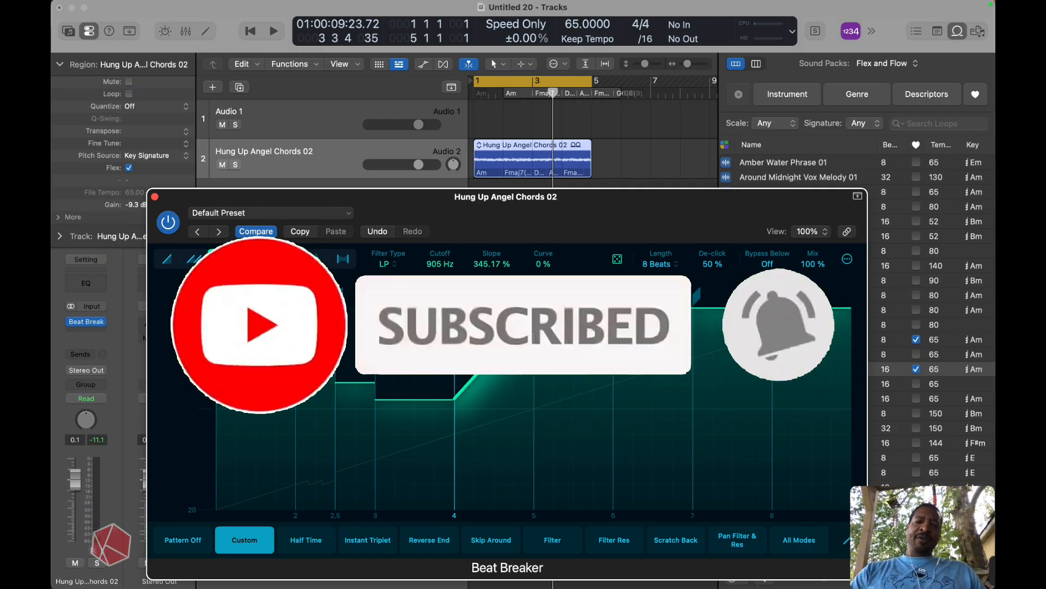
- During playback, view the Resonance, Volume and Pan modes, trying a volume of -4.9 dB on the beat 4 slice and resetting it
key("space")
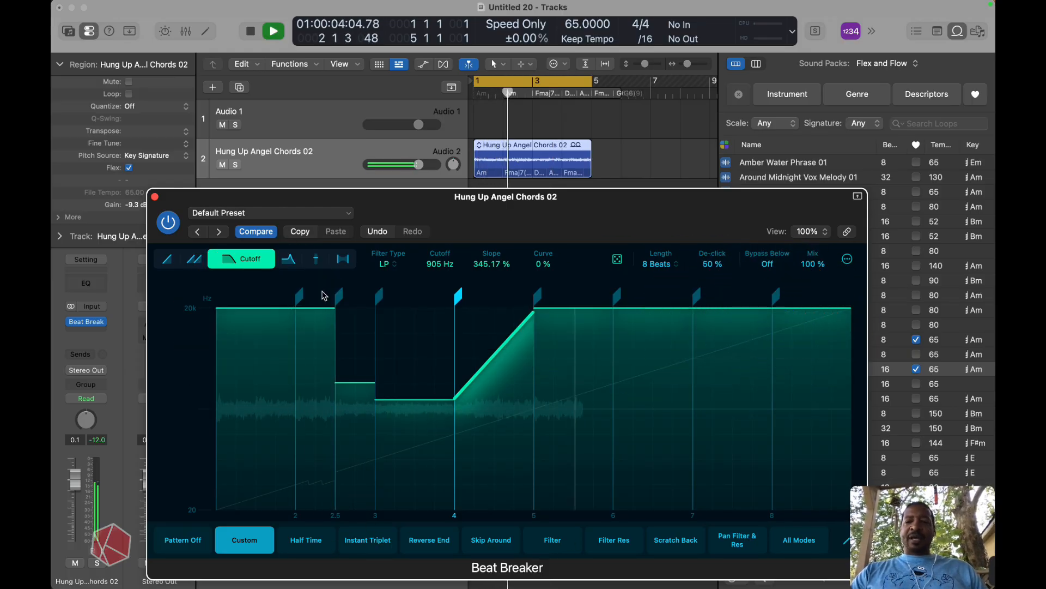
left_click(289, 261)
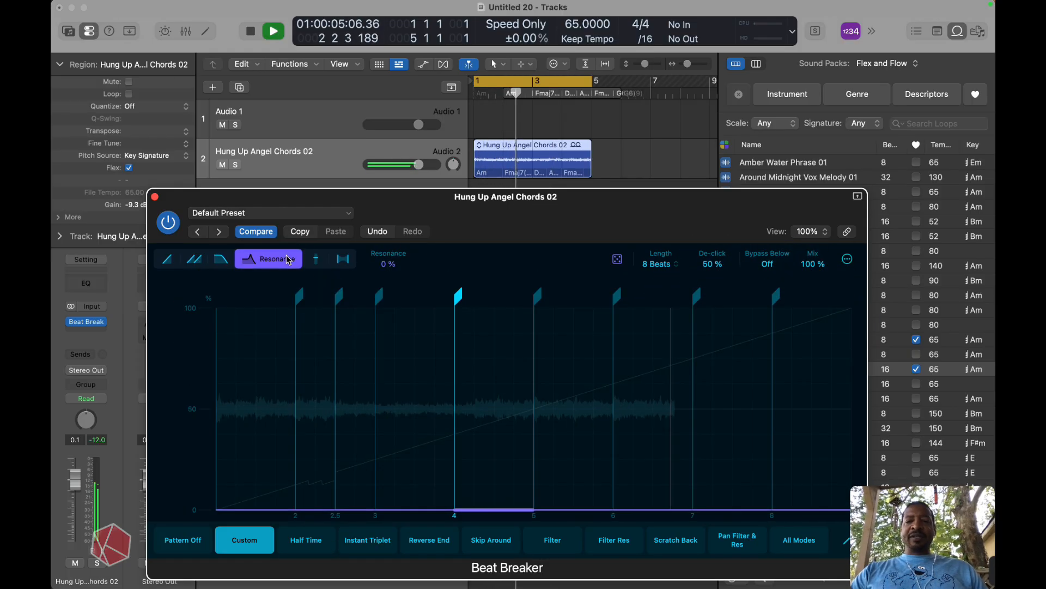
left_click(321, 260)
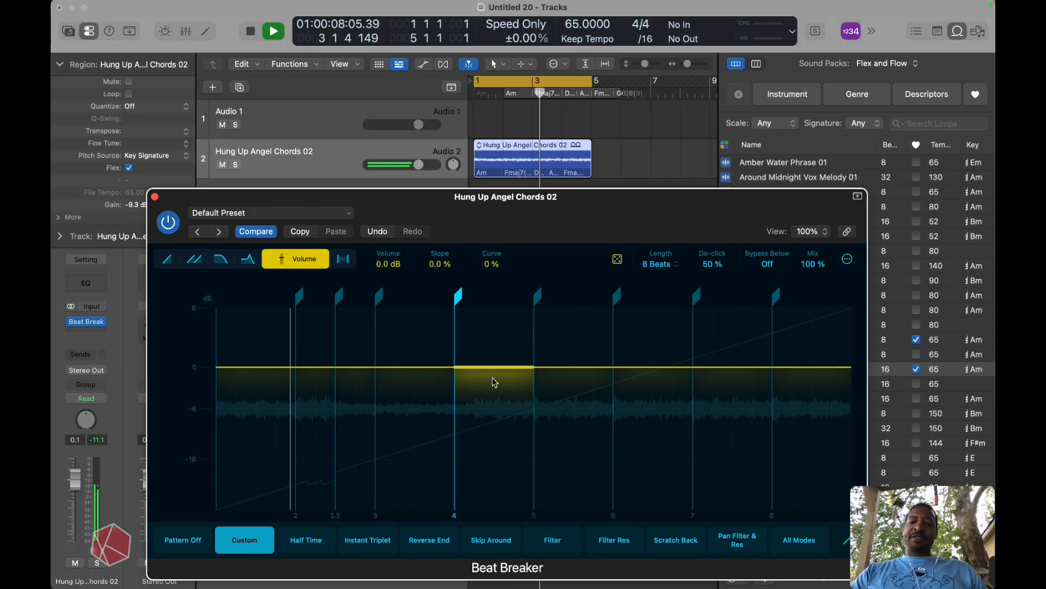
left_click_drag(488, 366, 490, 406)
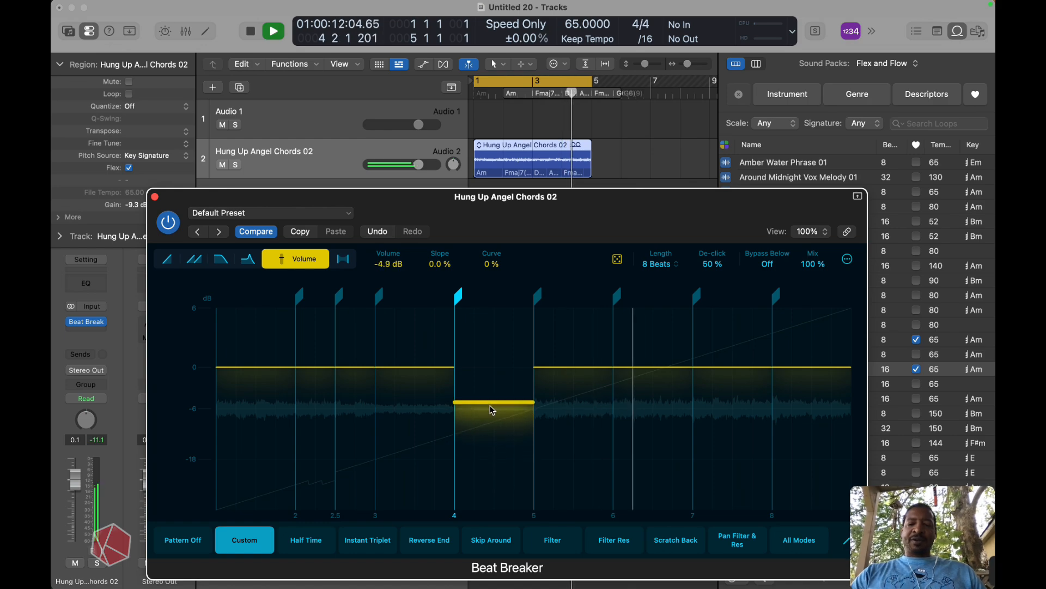
left_click(492, 410, "alt")
left_click(343, 260)
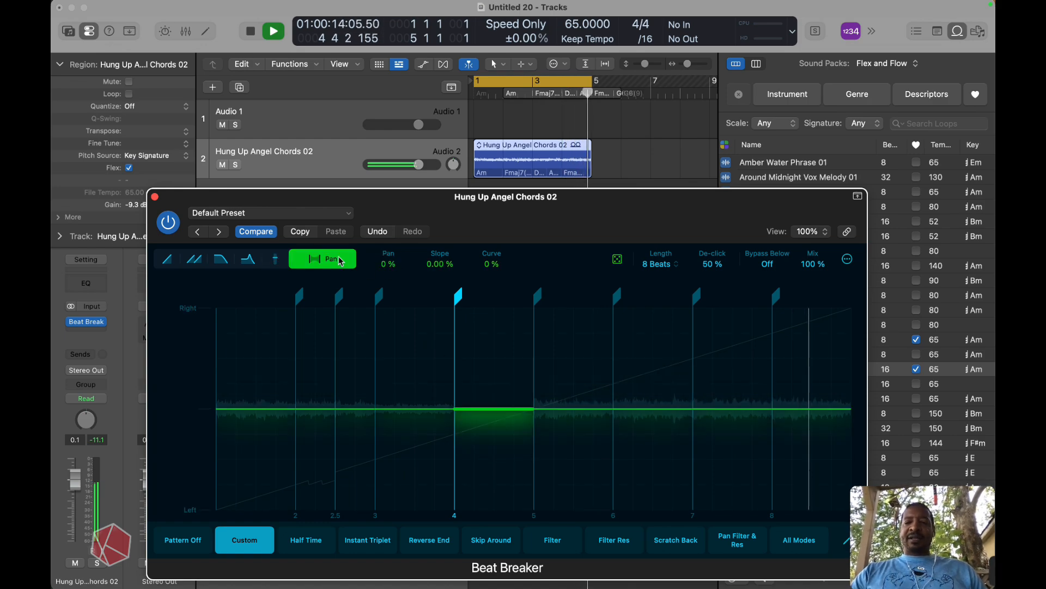
- Audition the Half Time, Instant Triplet and Reverse End patterns in Pan mode
left_click(322, 543)
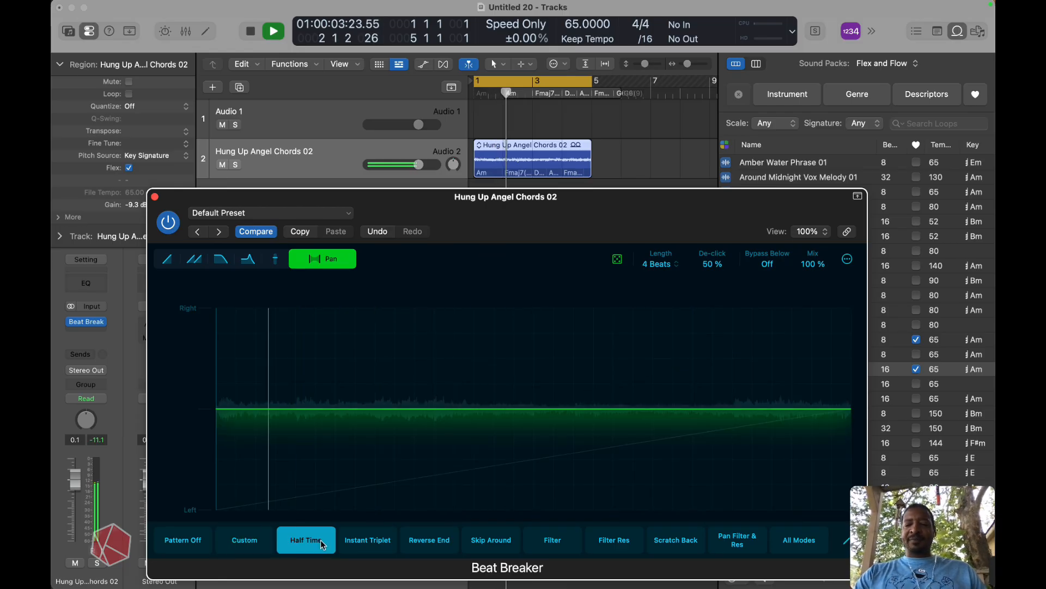
left_click(372, 542)
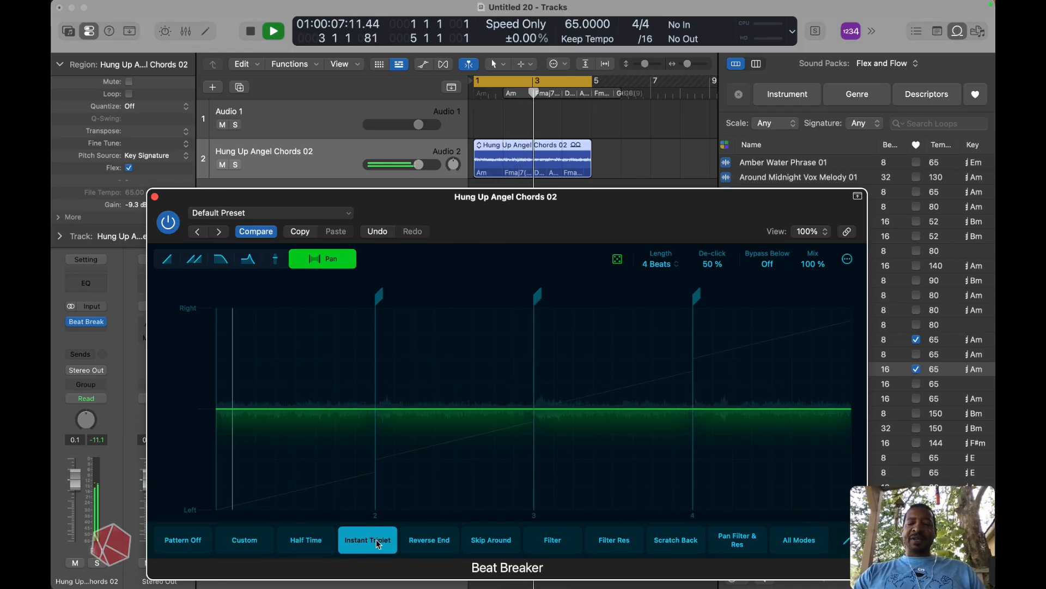
left_click(428, 542)
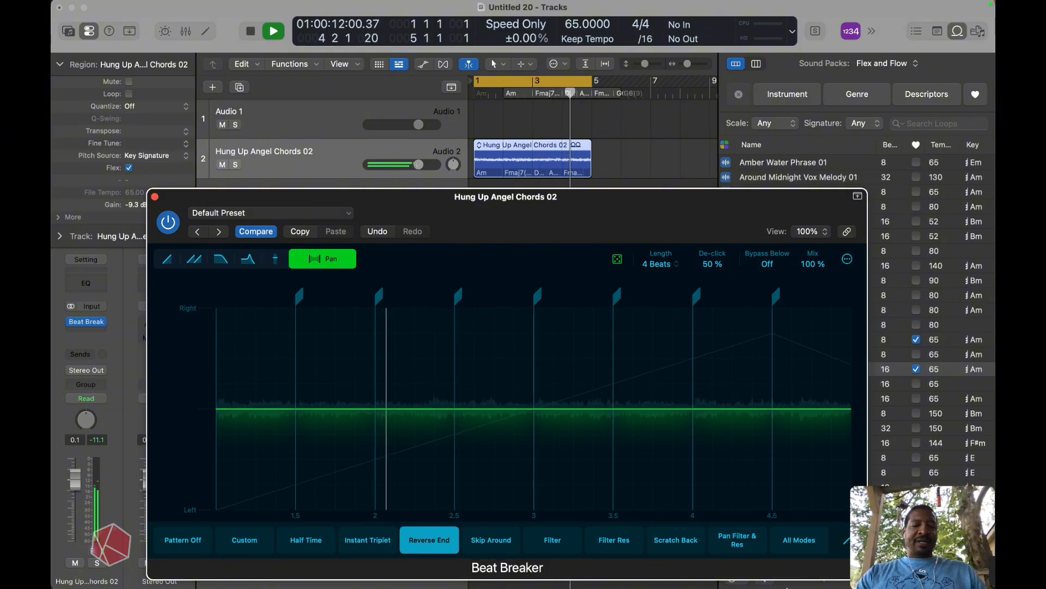
- Switch to the Pan Filter & Res pattern and set the pan of the beat 5 slice to -12 %
left_click(730, 539)
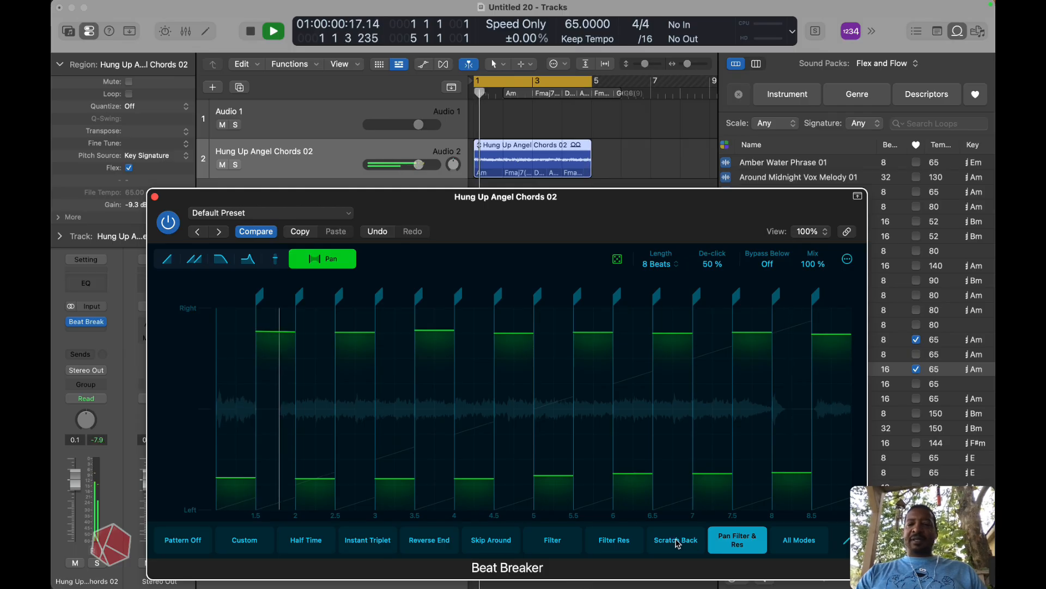
left_click_drag(550, 476, 553, 424)
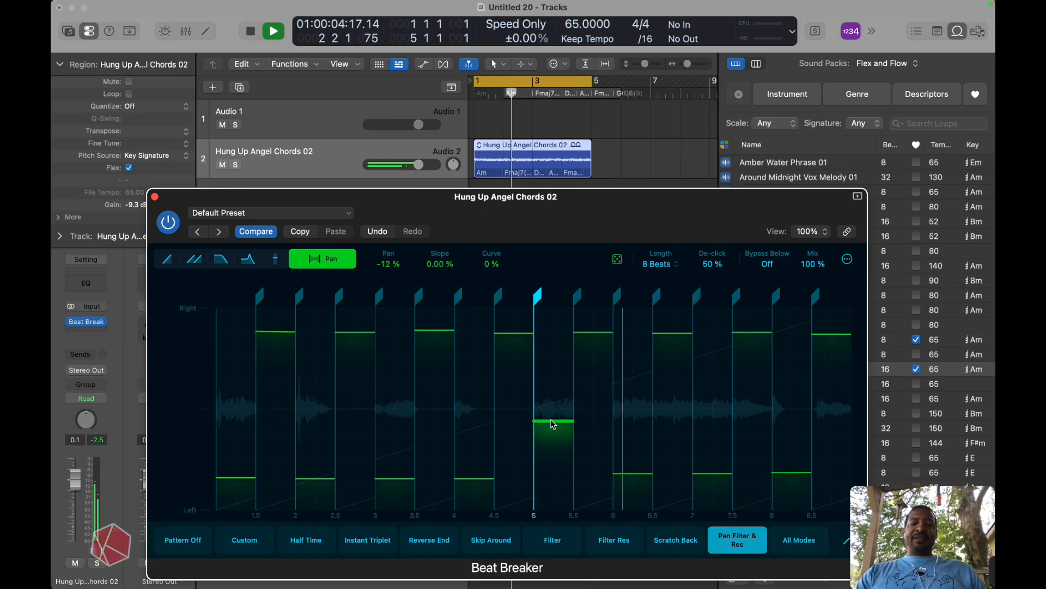
- Audition the Filter Res and Filter patterns, set the Filter pattern's beat 3.5 slice to -34 % pan, and stop playback
left_click(611, 545)
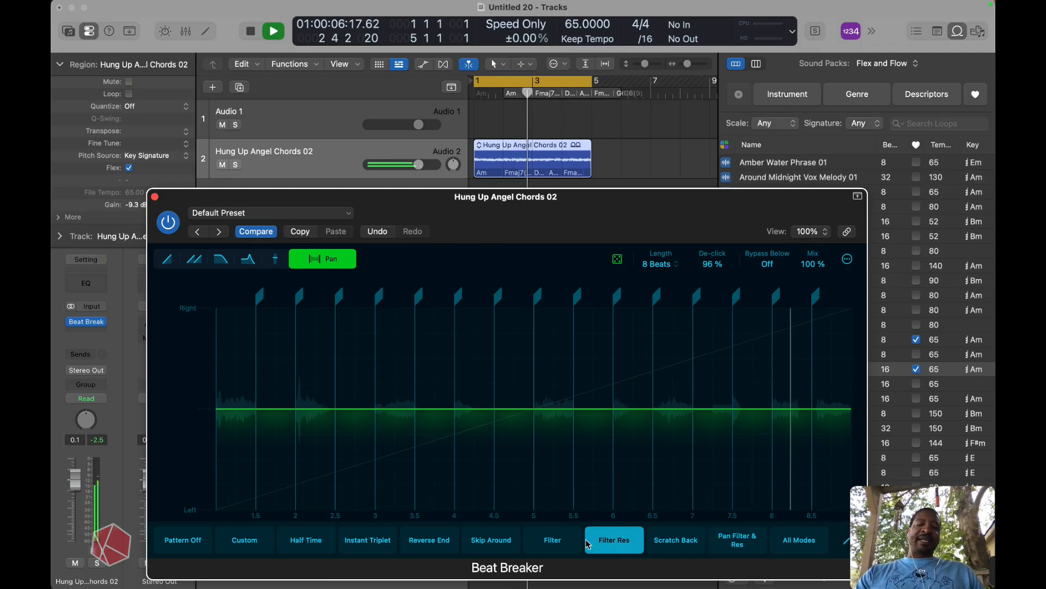
left_click(553, 539)
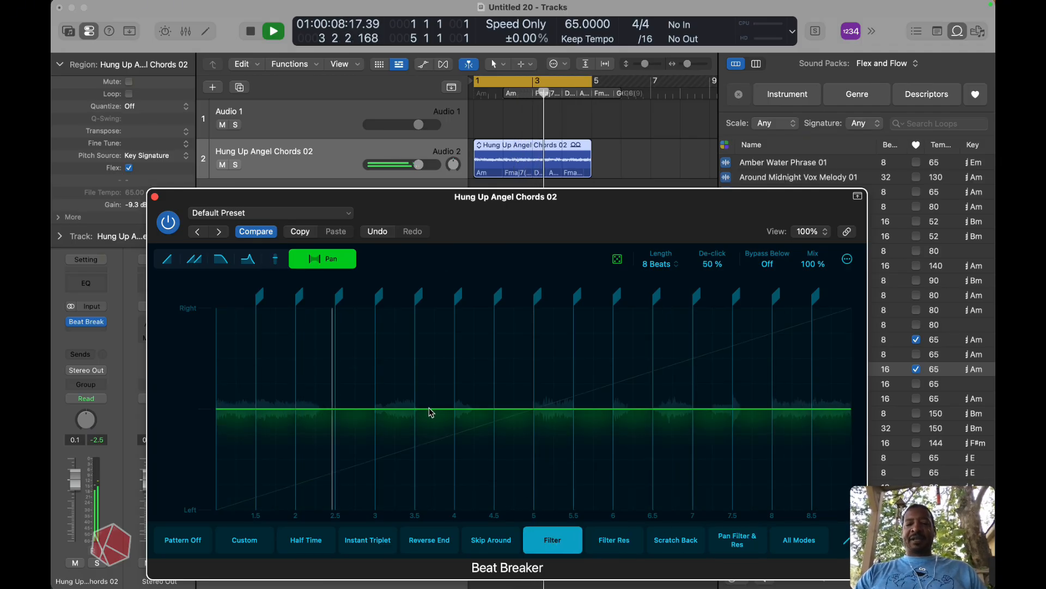
left_click_drag(432, 417, 434, 447)
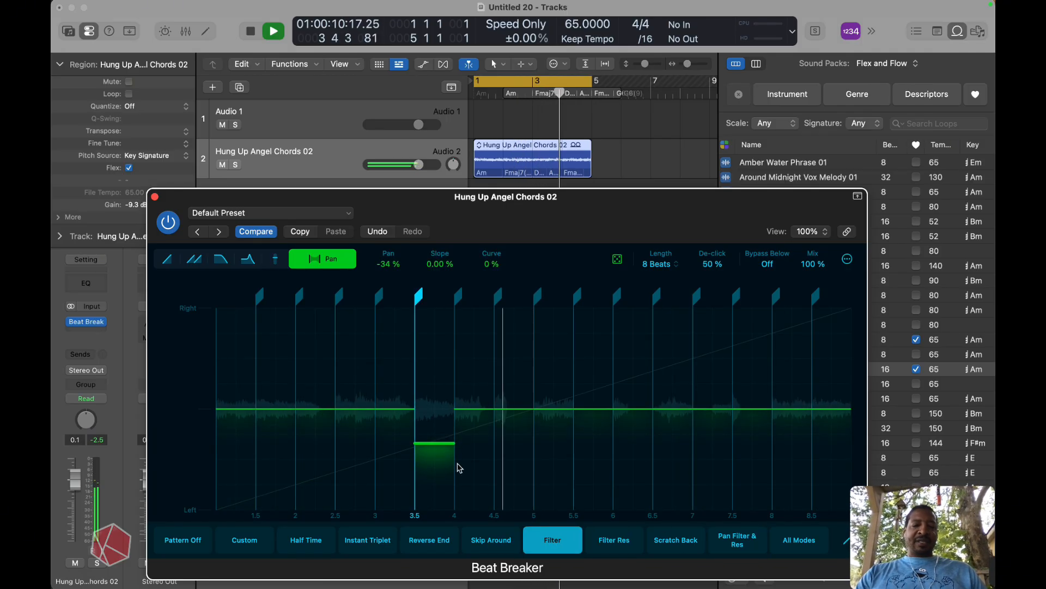
key("space")
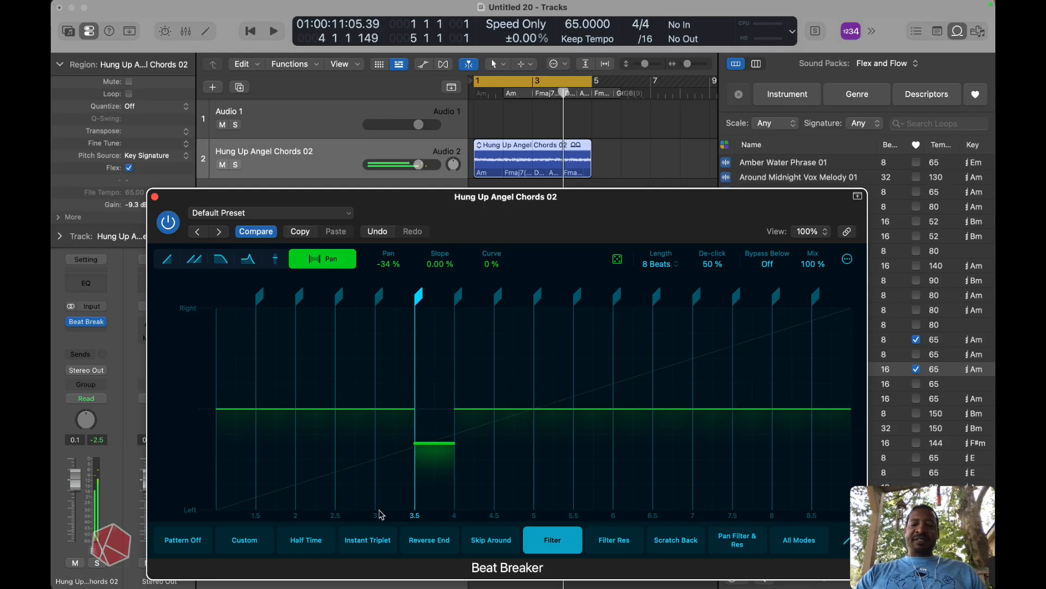
- Return to the Custom pattern in Cutoff mode and randomize its filter settings during playback
left_click(254, 545)
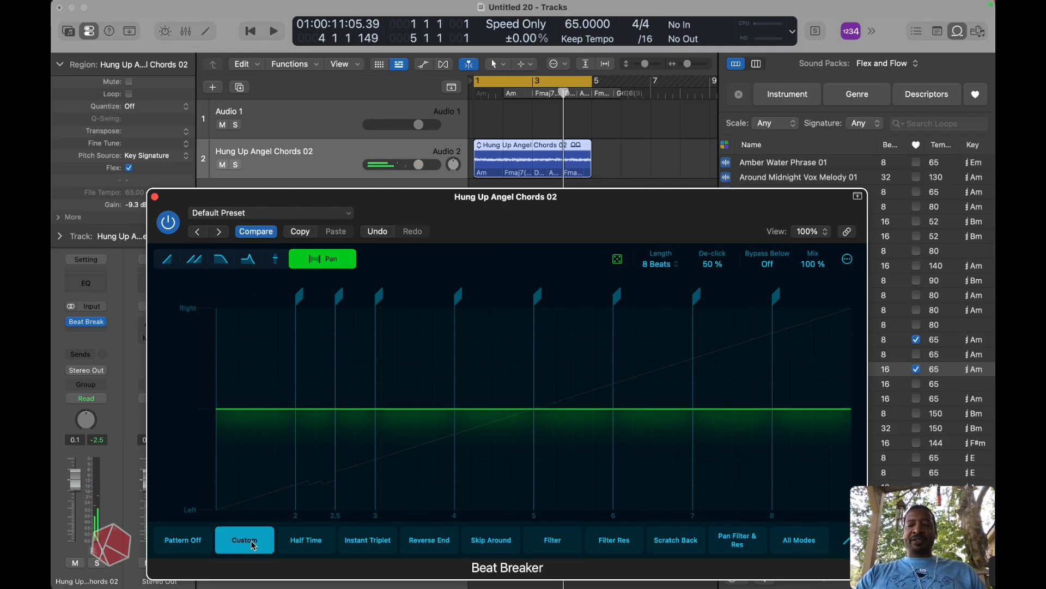
left_click(220, 264)
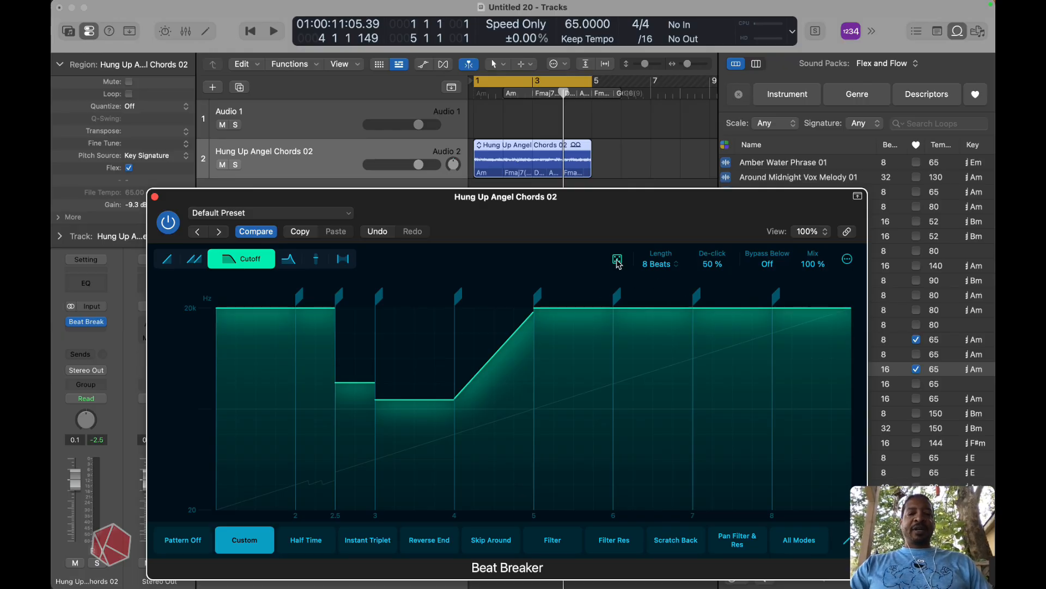
key("space")
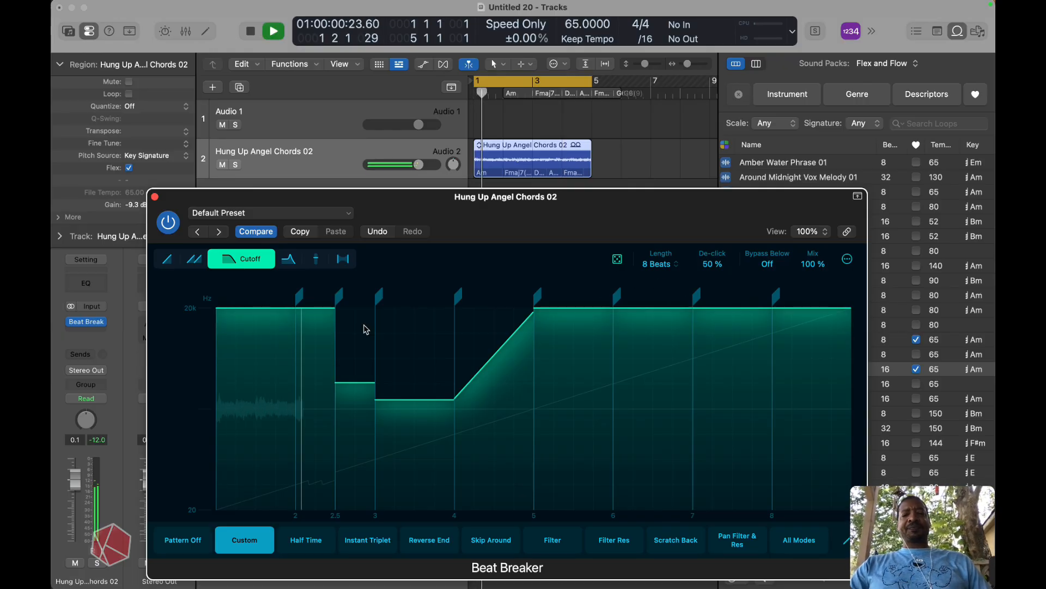
left_click(617, 260)
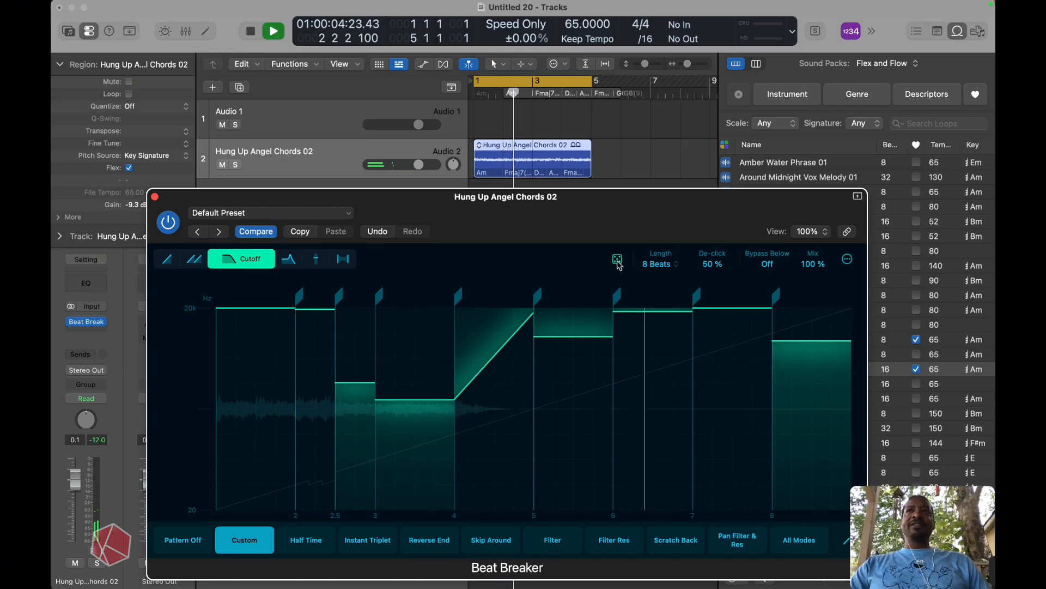
- Randomize the Custom pattern's cutoff settings again during playback, then stop playback
left_click(618, 261)
left_click(618, 260)
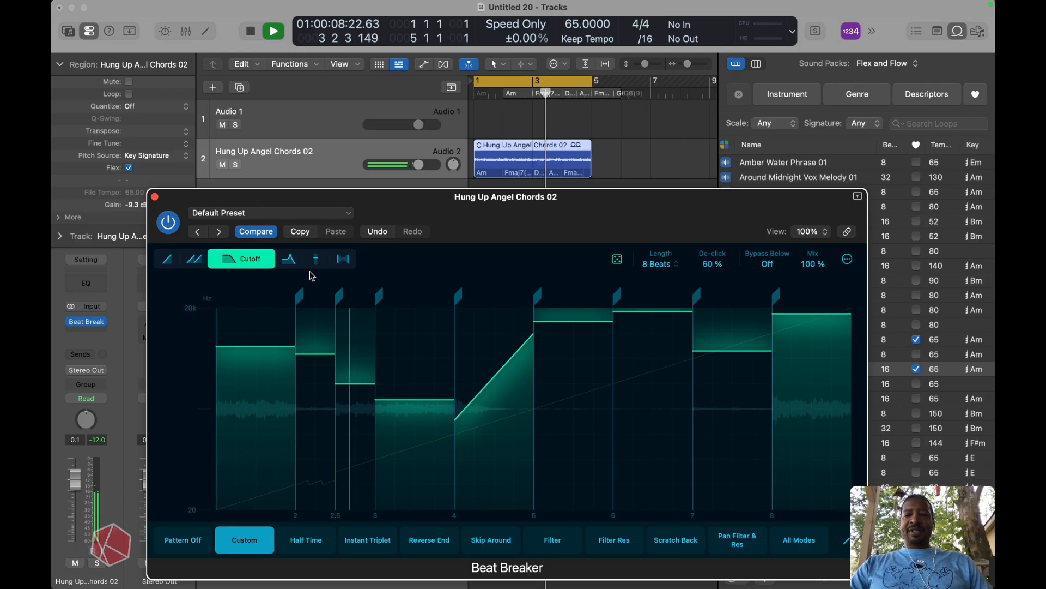
key("space")
- Replace the track's existing Beat Breaker with a fresh instance from the Multi Effects category
key("super+w")
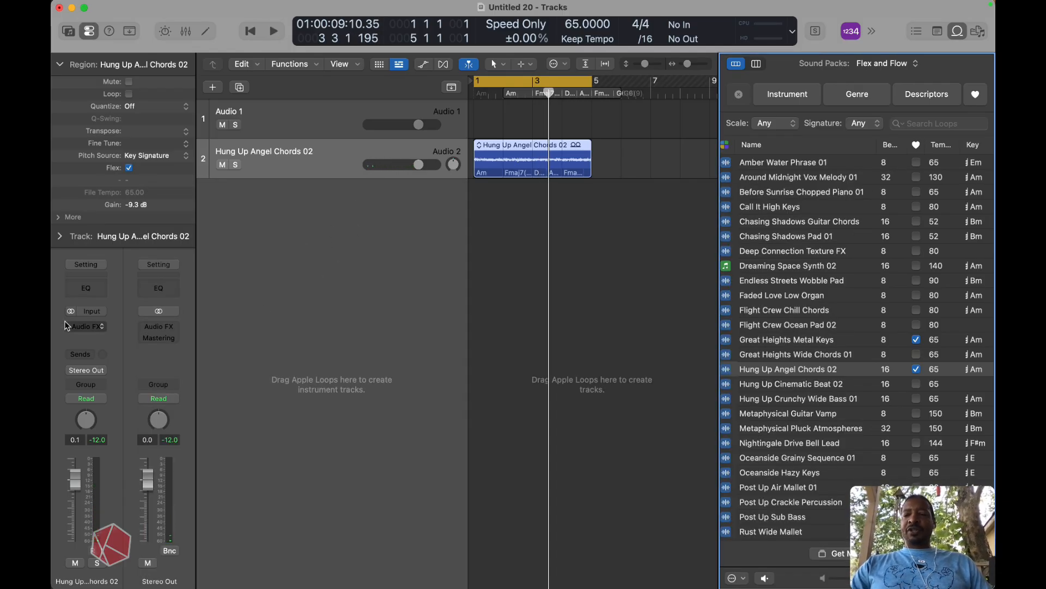
left_click(86, 328)
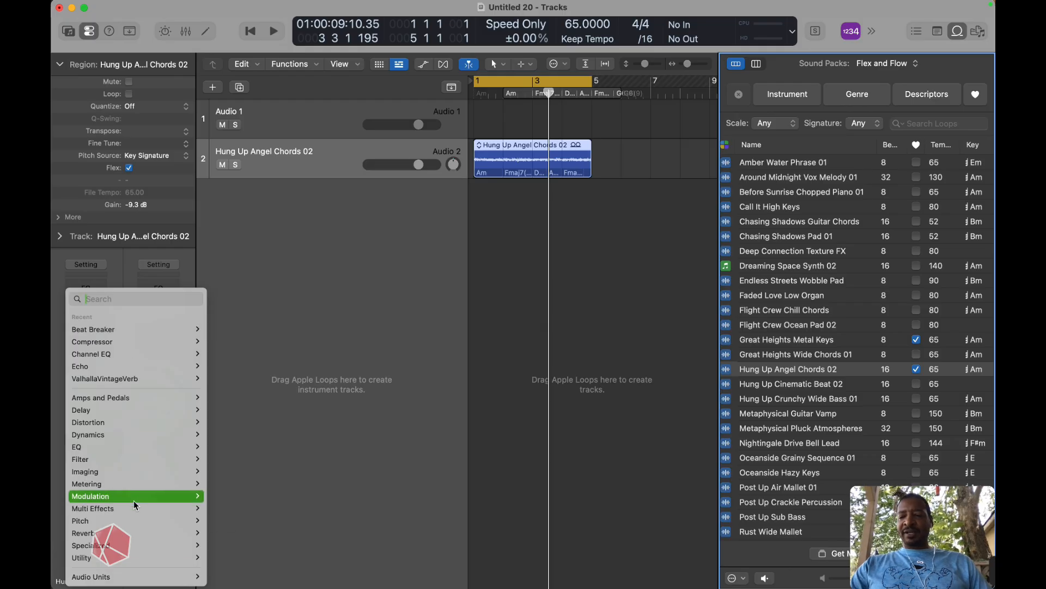
mouse_move(137, 498)
mouse_move(185, 510)
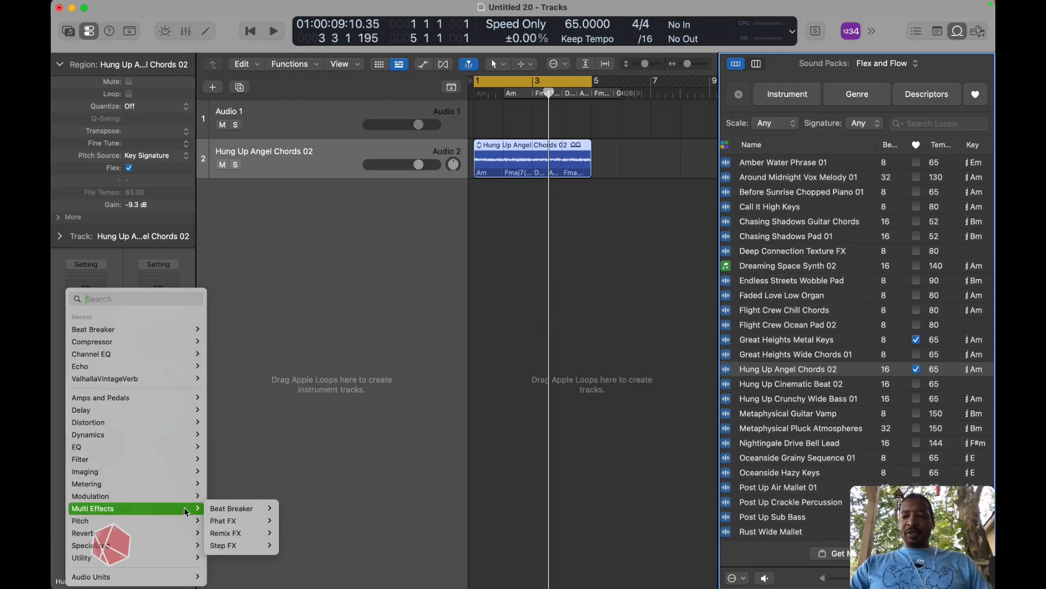
left_click(287, 510)
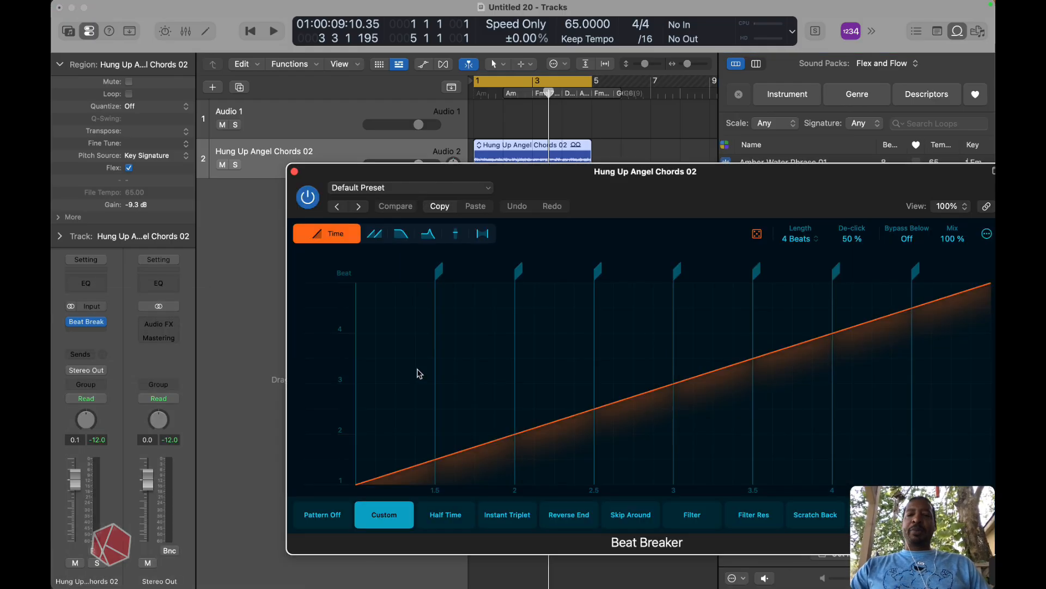
- In Repeat mode, set the beat 2 slice to 3 repeats while the loop plays, then stop playback
left_click(373, 235)
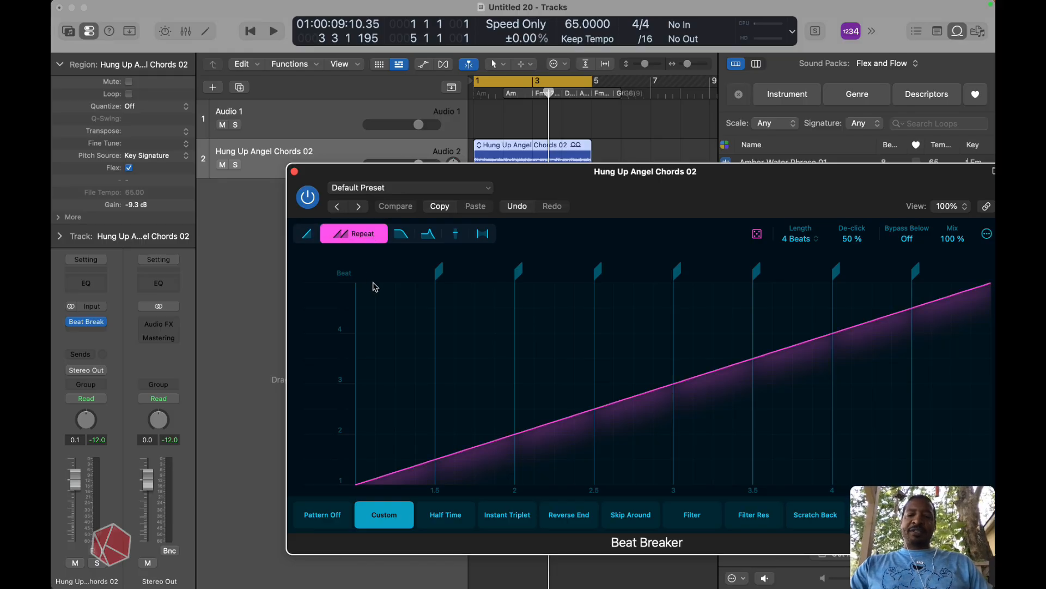
key("space")
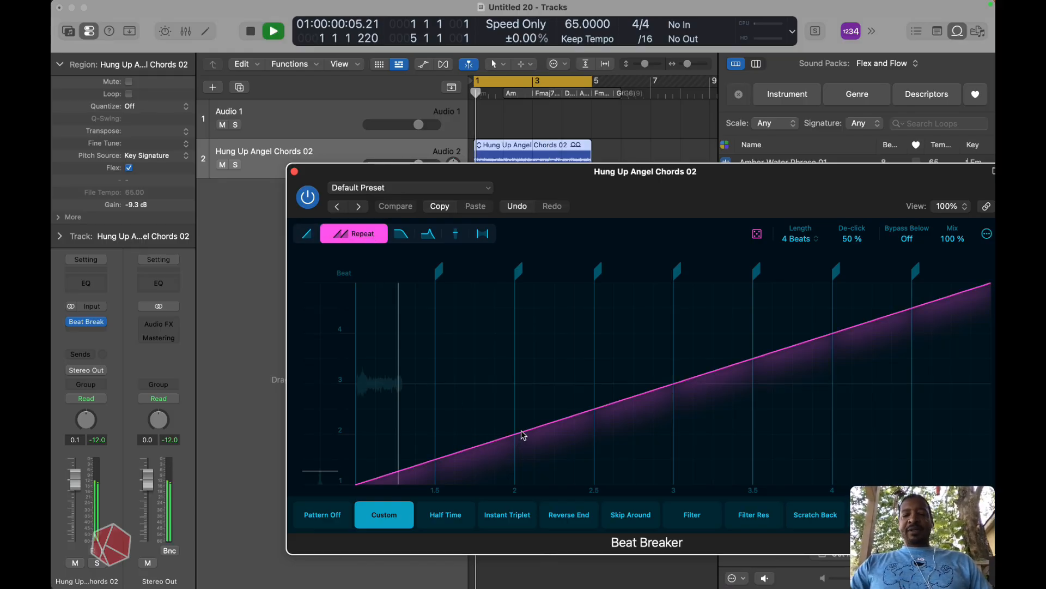
left_click(524, 410)
left_click_drag(527, 387, 527, 360)
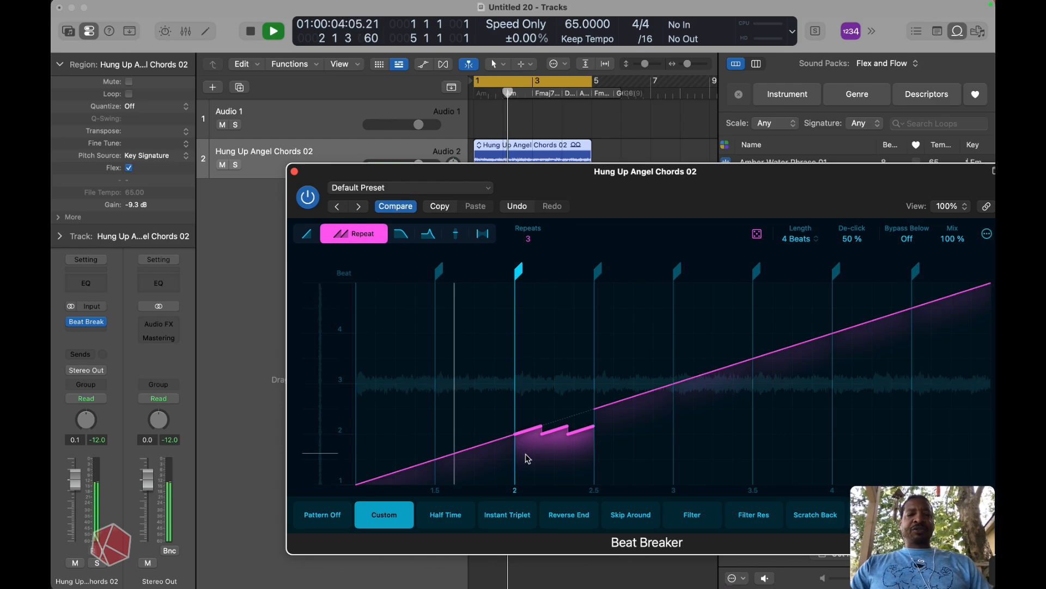
key("space")
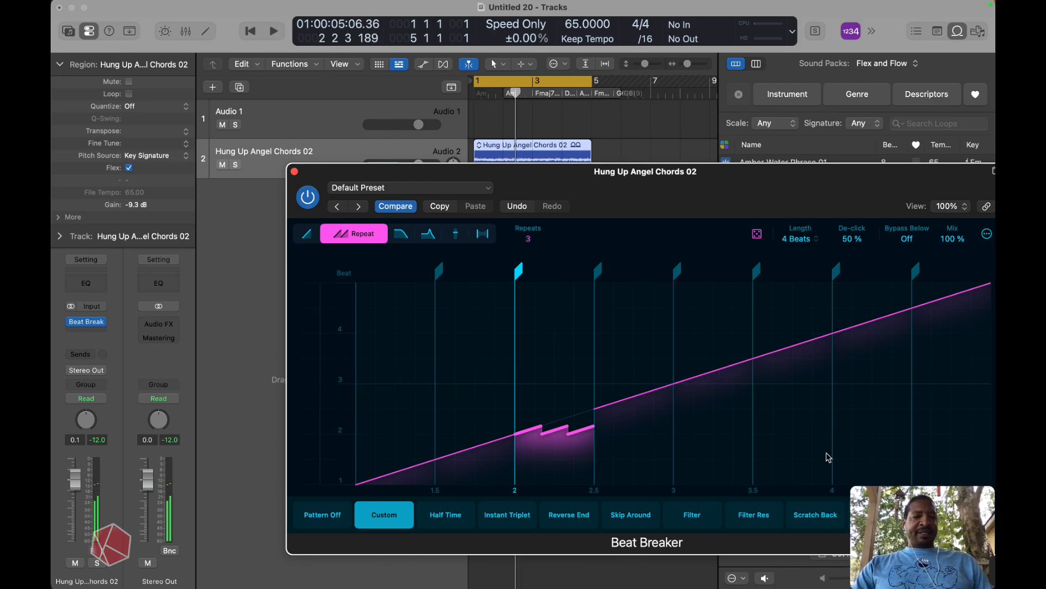
- Switch to Cutoff mode and set the beat 2 slice's cutoff to 910 Hz
left_click_drag(707, 173, 541, 114)
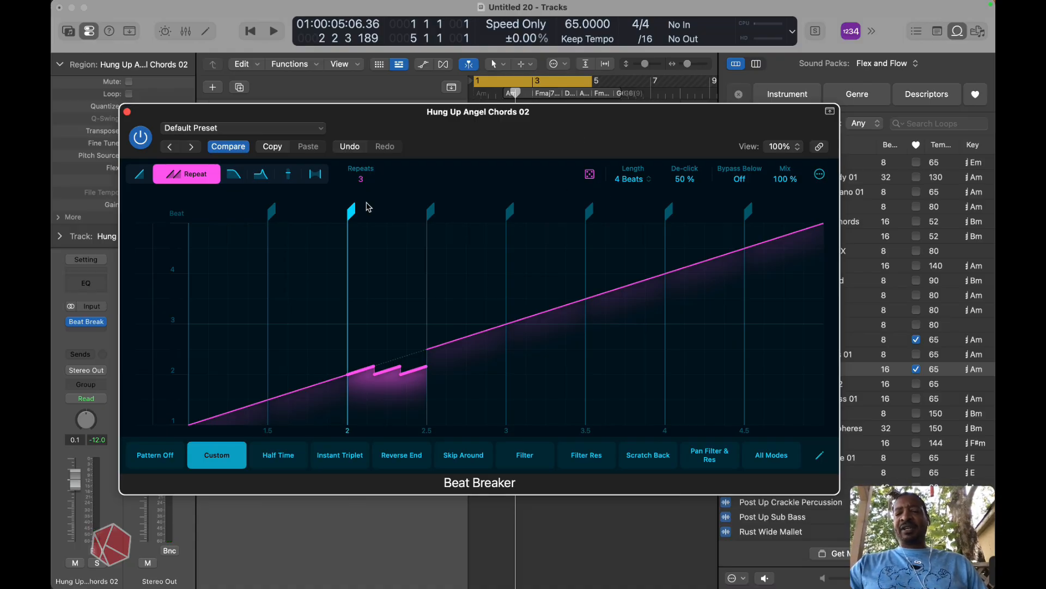
left_click(236, 175)
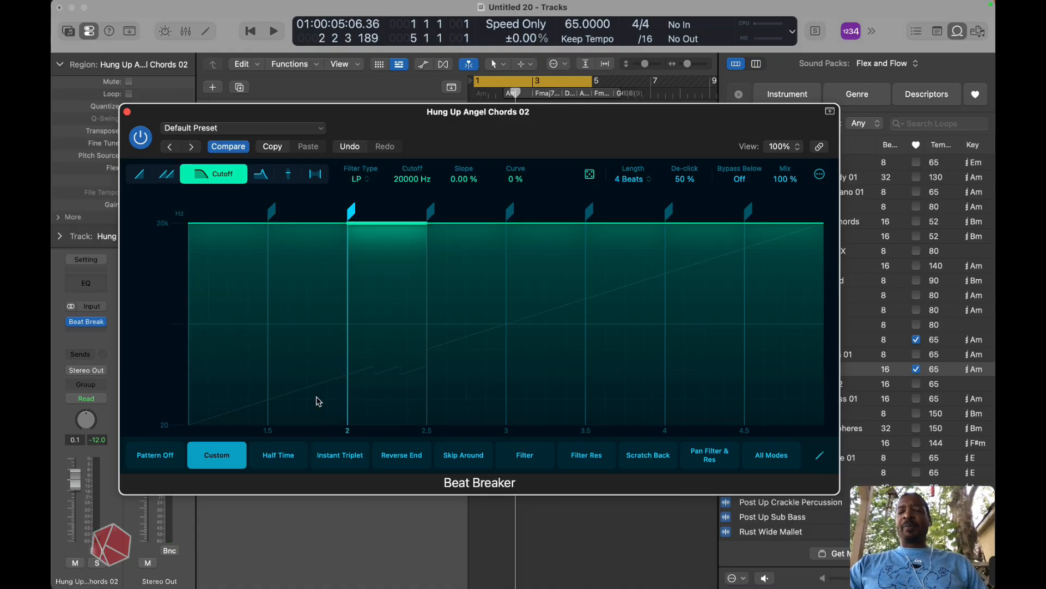
left_click_drag(358, 220, 361, 313)
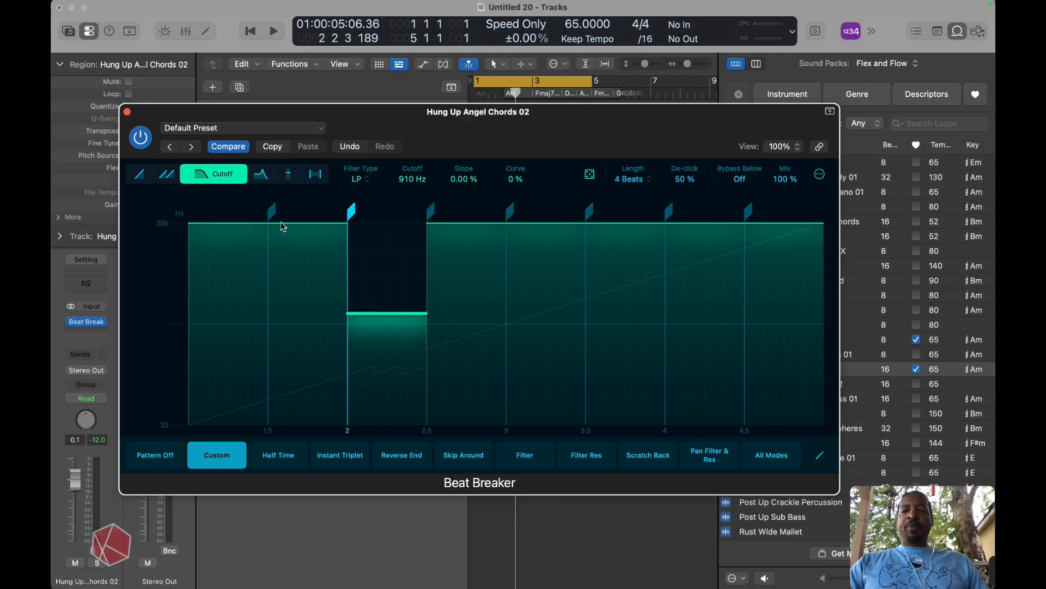
- Set the beat 1.5 slice to a 4600 Hz cutoff with a -381.83 % slope, then audition it and close Beat Breaker
left_click_drag(283, 227, 296, 266)
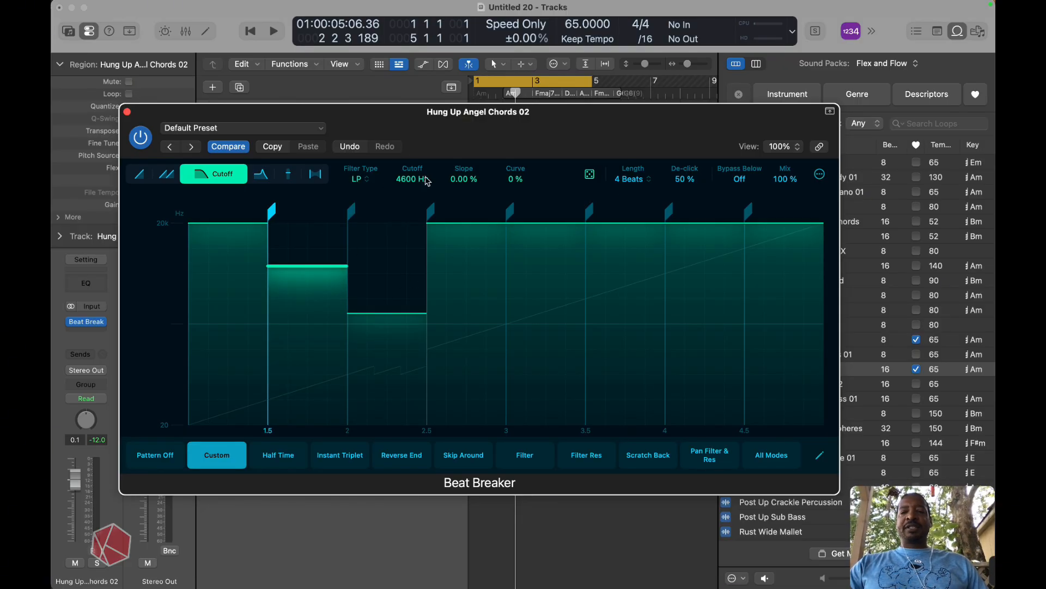
left_click_drag(465, 180, 456, 218)
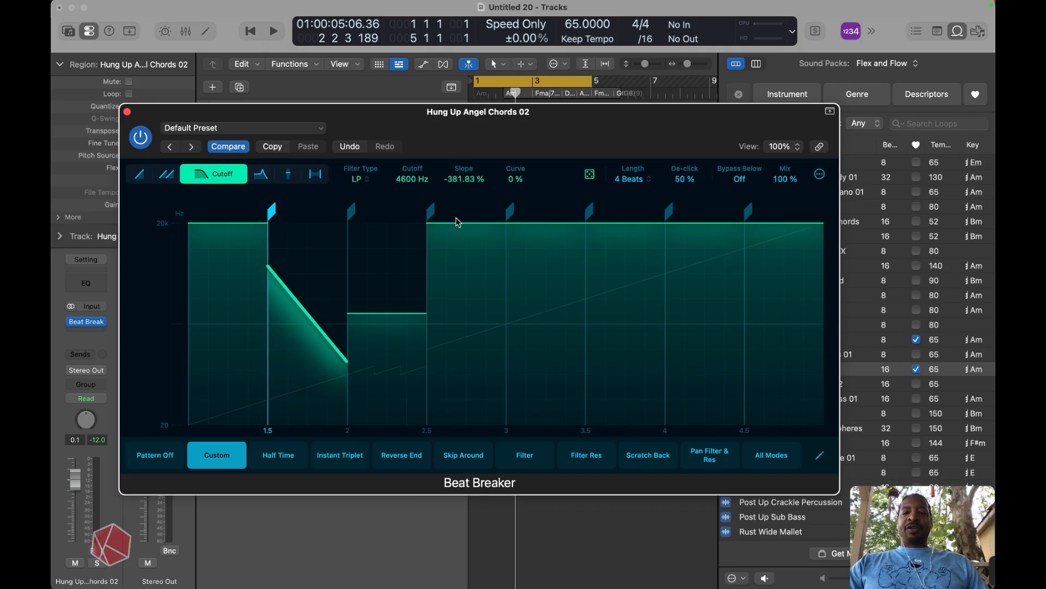
key("space")
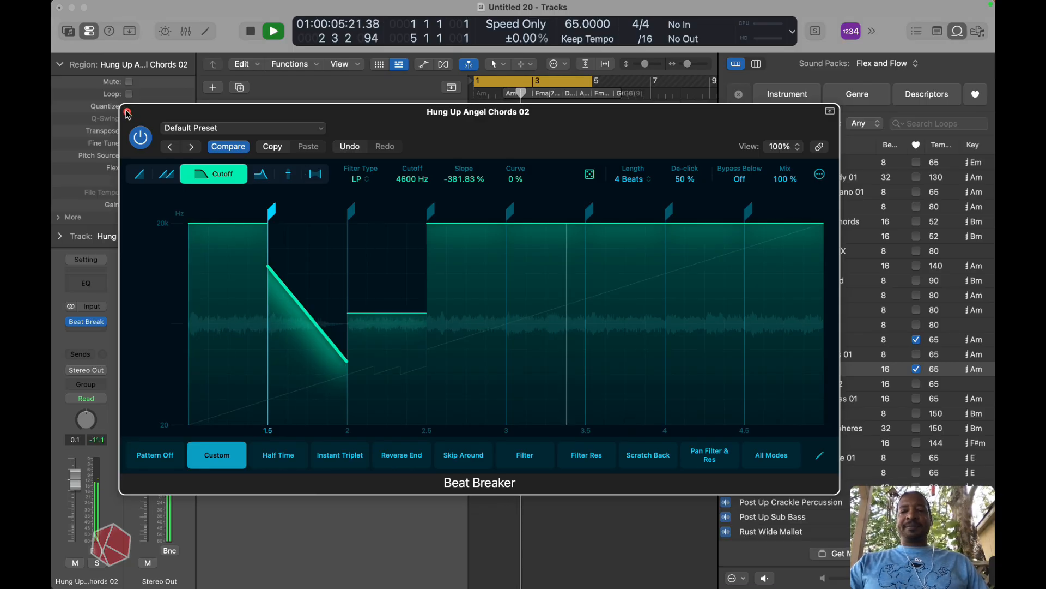
left_click(127, 112)
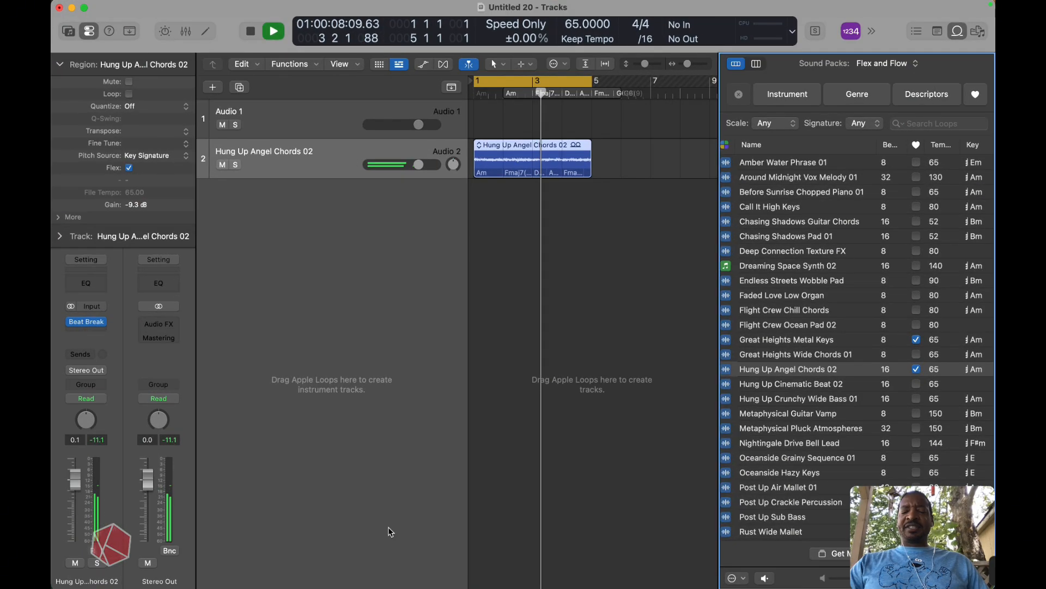
- Import the DrumLoop_Mighty1_126BPM file from the Loops folder in Finder onto a new track at bar 1
mouse_move(389, 587)
left_click(285, 571)
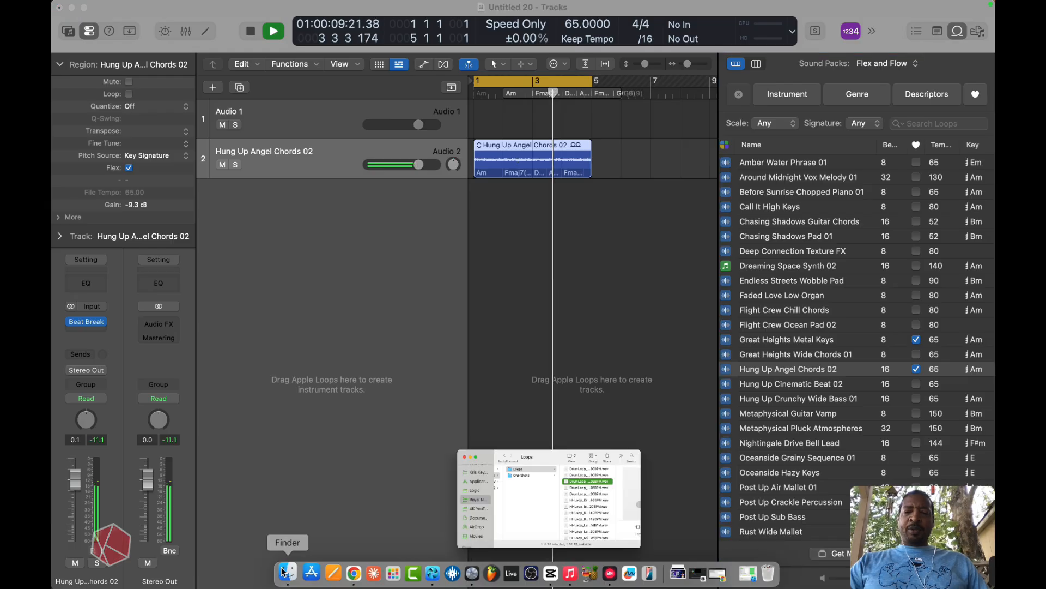
left_click_drag(396, 371, 267, 222)
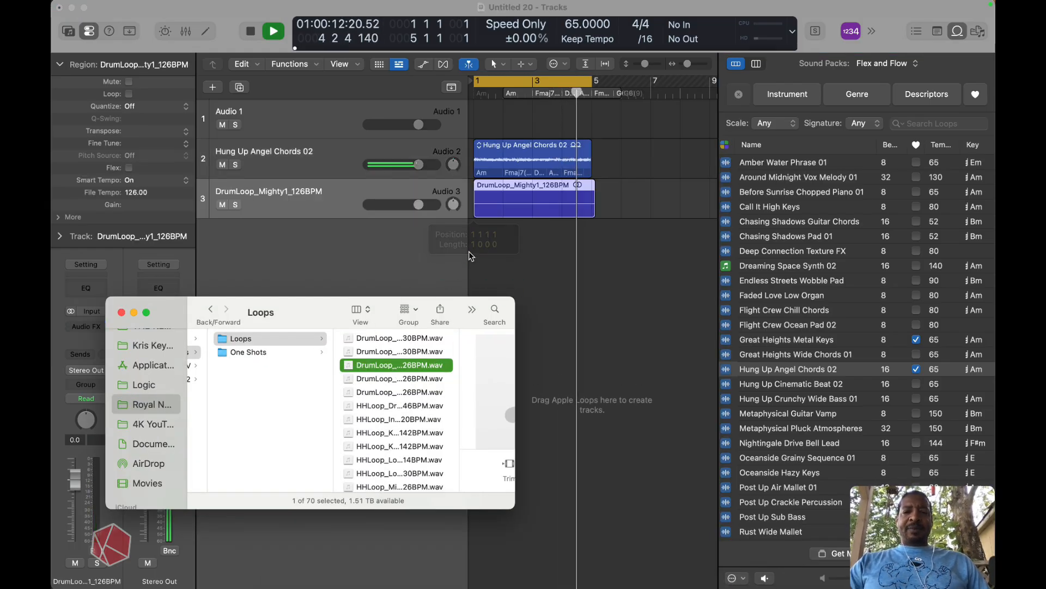
left_click(121, 313)
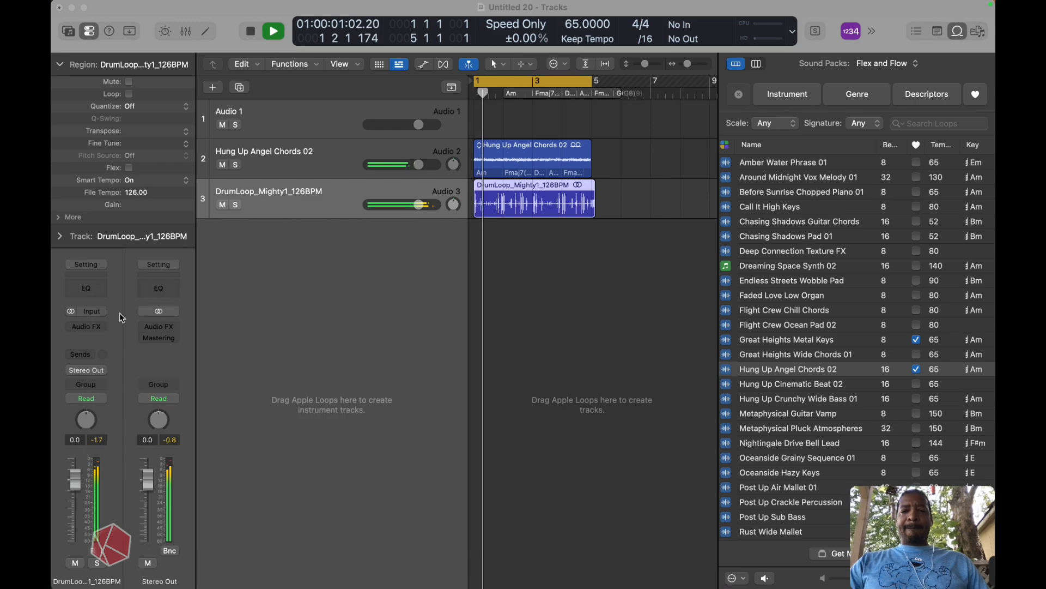
key("space")
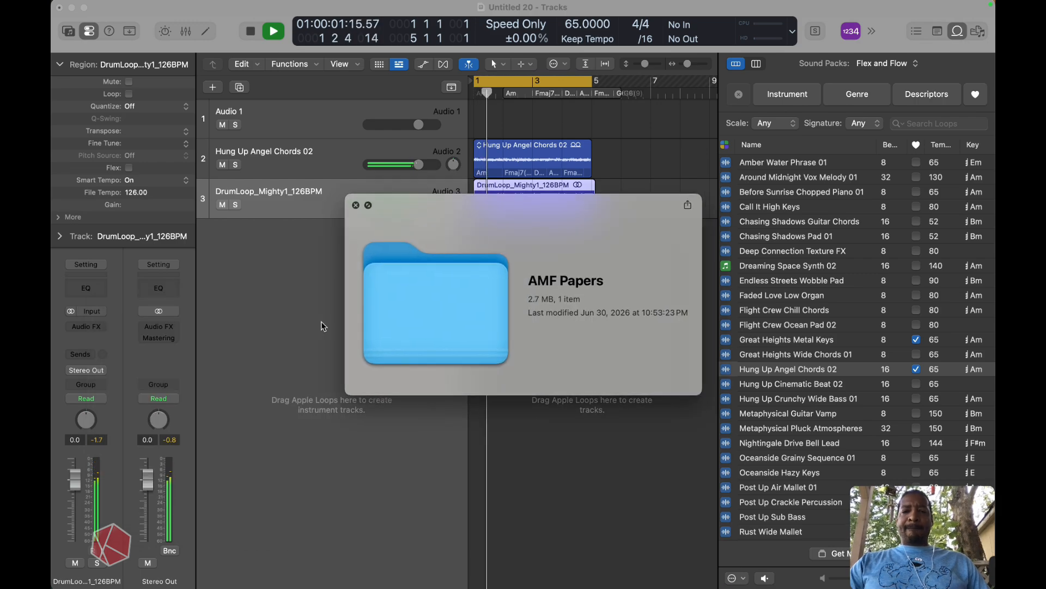
left_click(356, 205)
left_click(470, 273)
key("space")
key("space")
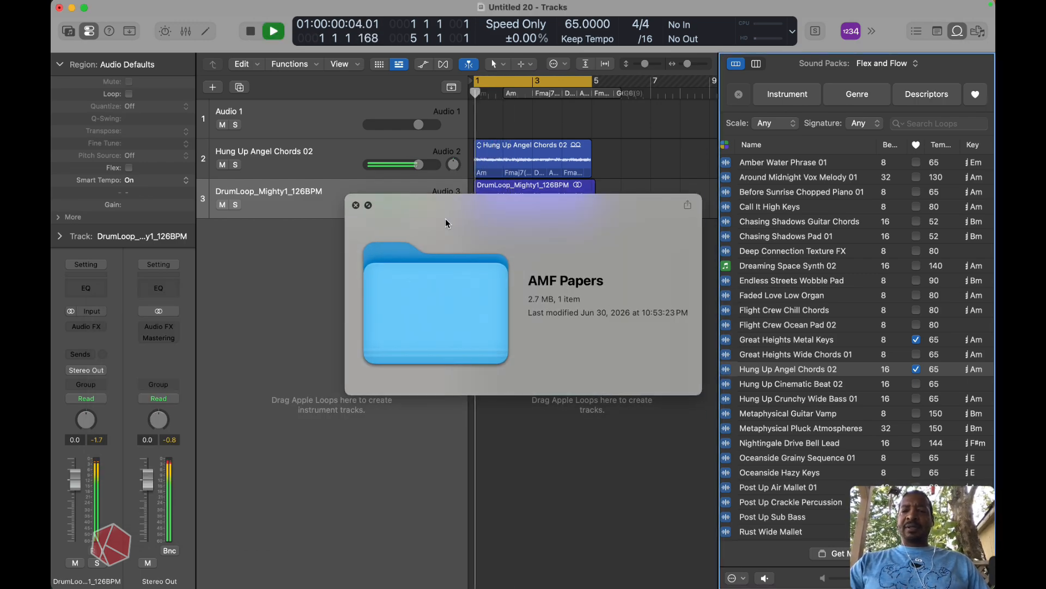
left_click(356, 205)
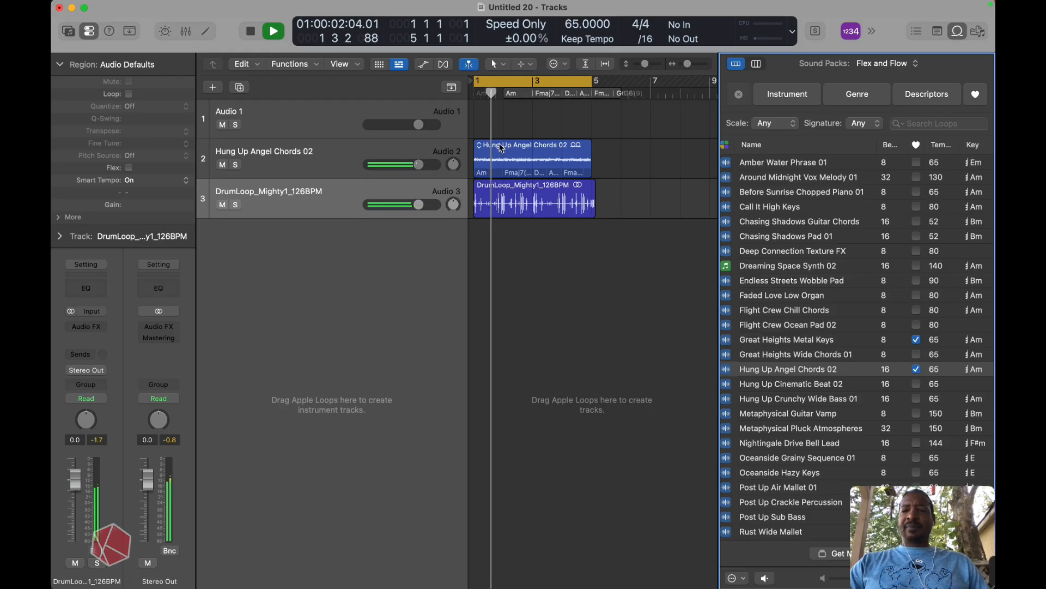
- Select the drum loop region and play it together with the chords to check its timing
left_click(522, 192)
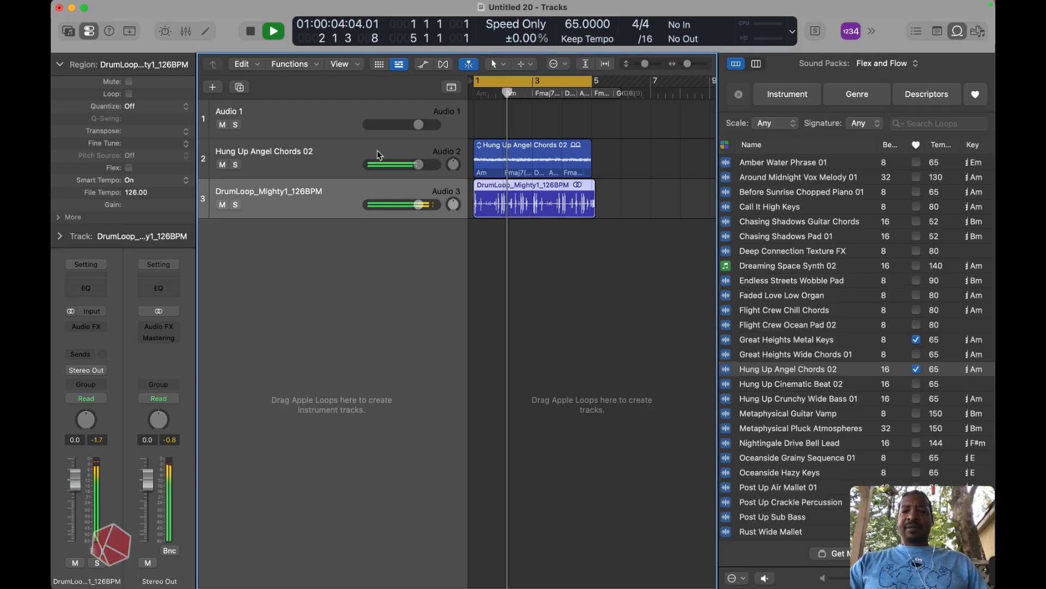
key("space")
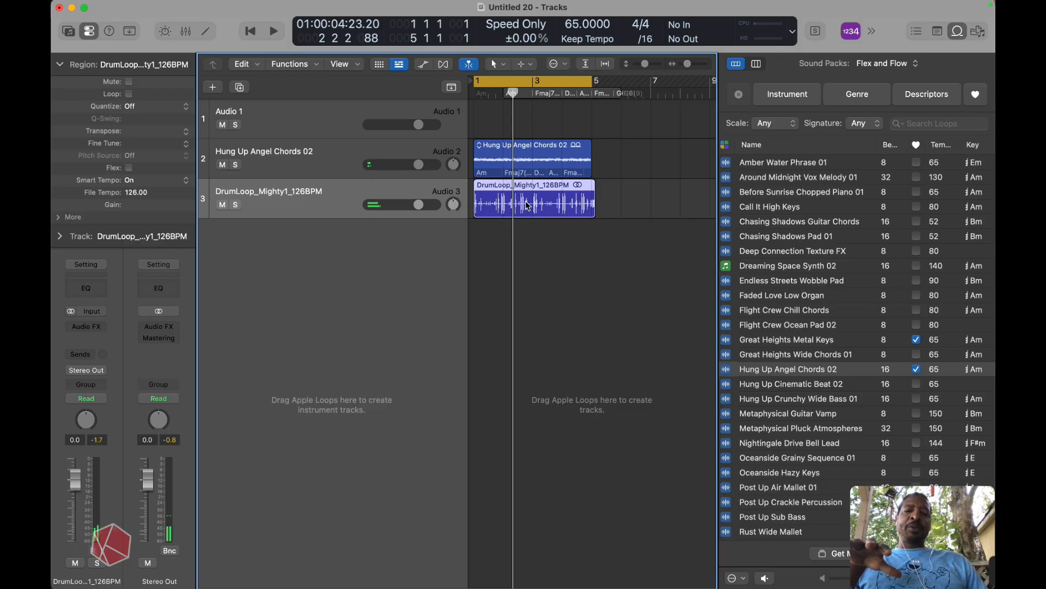
key("space")
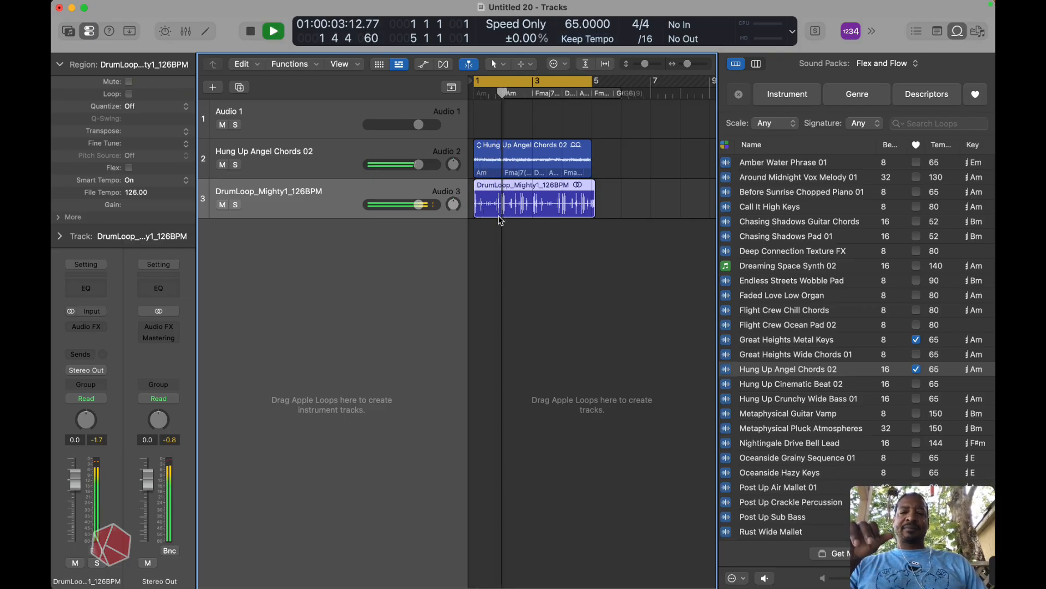
key("space")
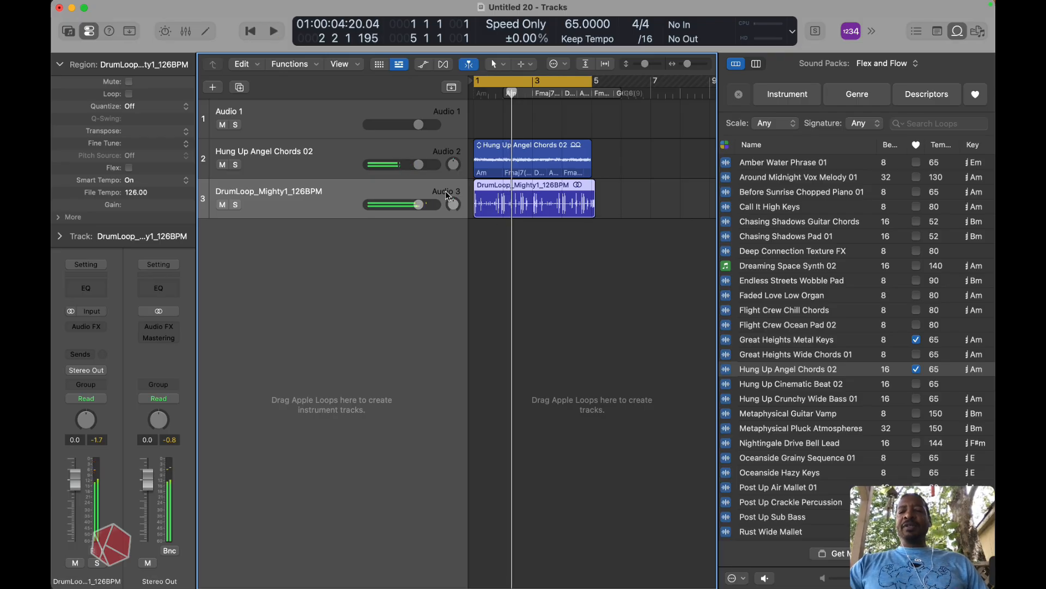
- In the Smart Tempo project settings, set imported files to Flex On, ST On + Align Bars and Beats with Trim start of new regions enabled
left_click(567, 39)
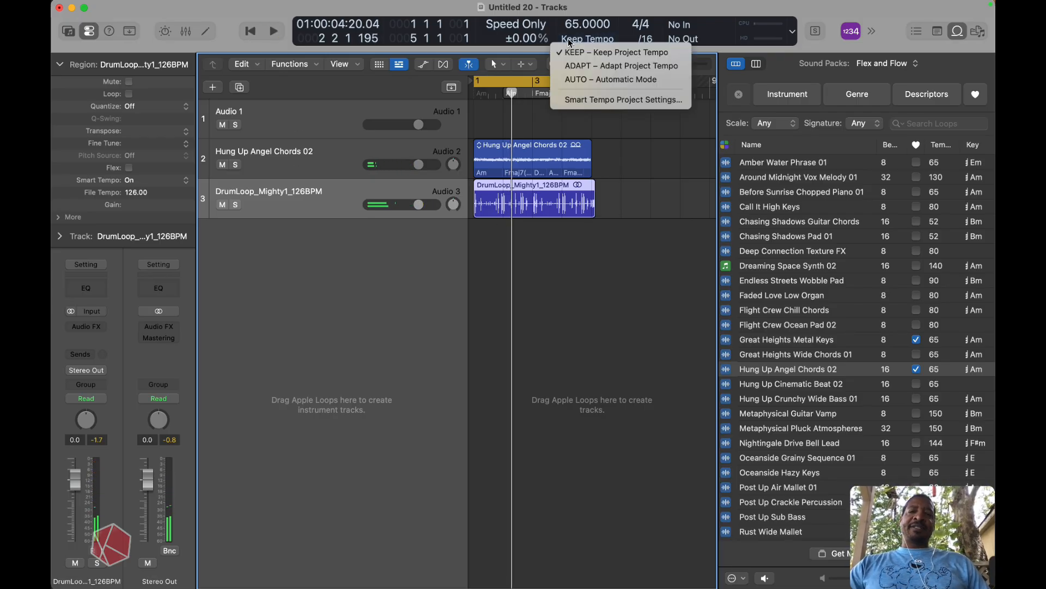
left_click(601, 100)
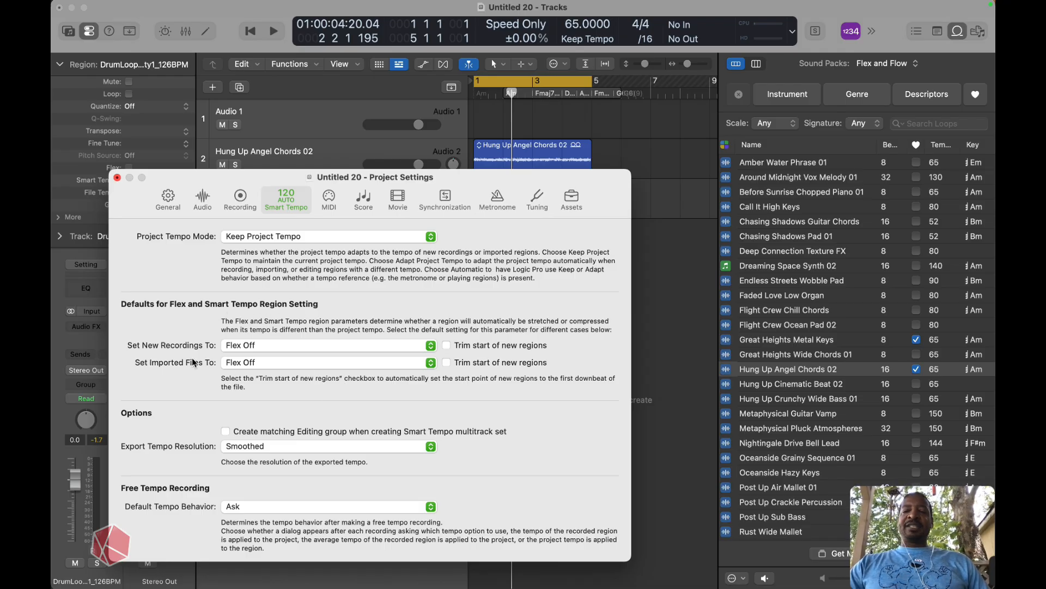
left_click(420, 364)
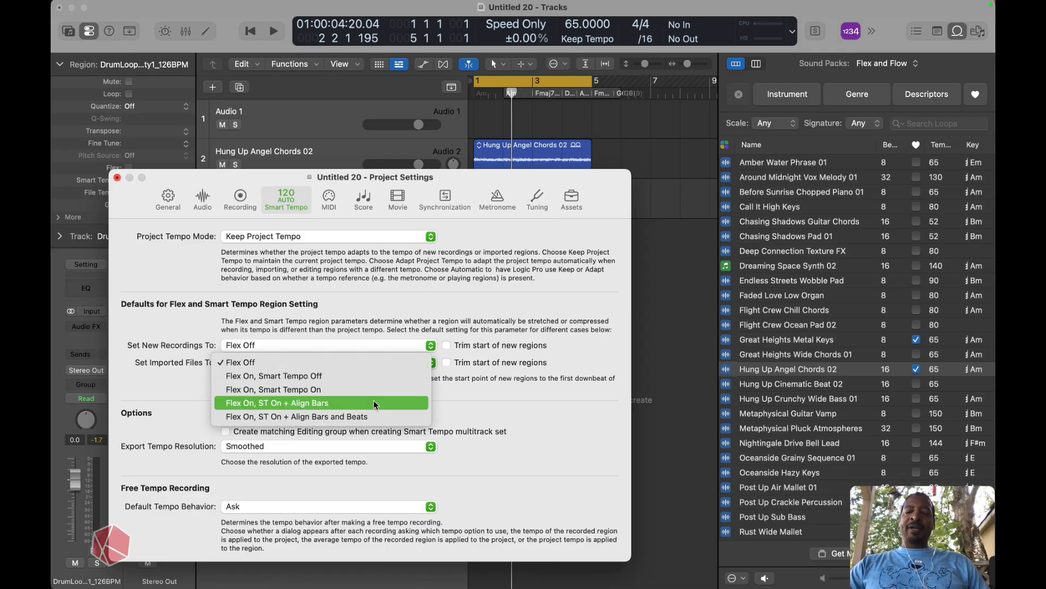
left_click(372, 415)
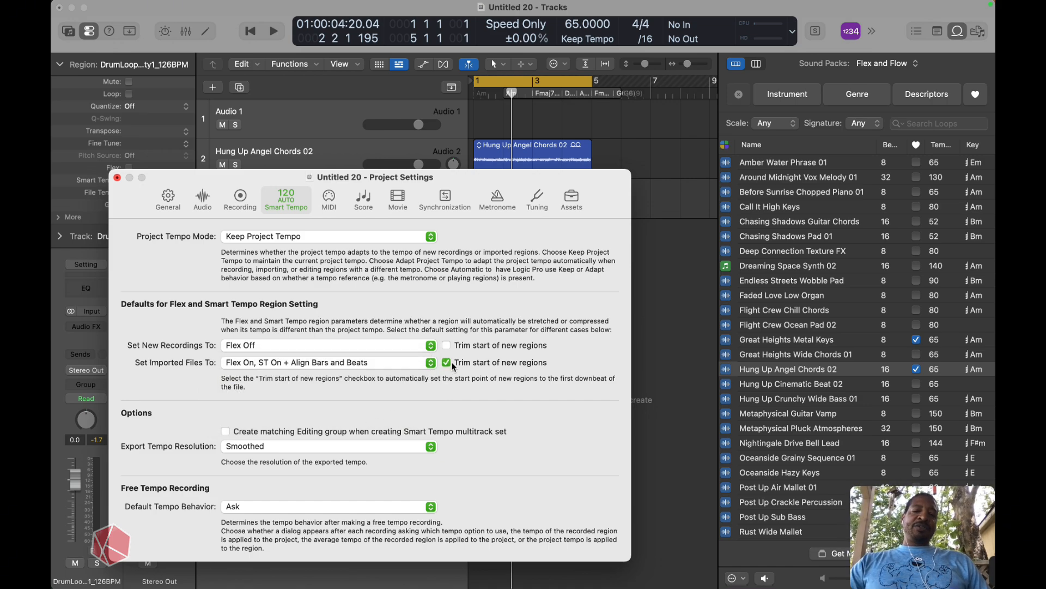
left_click(117, 178)
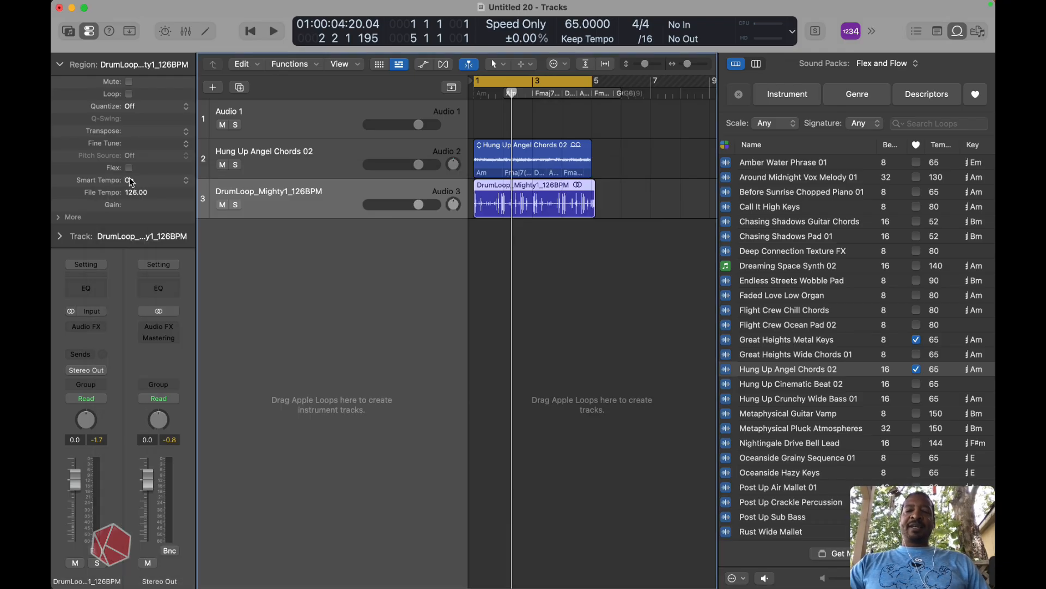
- Delete the drum loop region and re-import DrumLoop_Mighty1_126BPM from the Loops folder in Finder onto a new track at bar 1
right_click(540, 198)
left_click(516, 193)
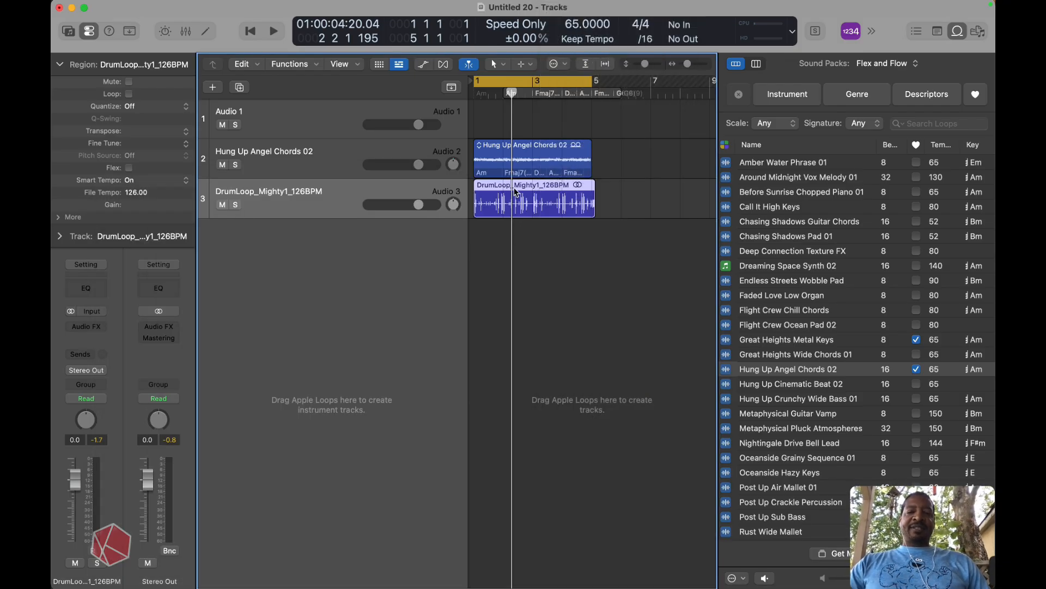
key("Delete")
key("ctrl+Up")
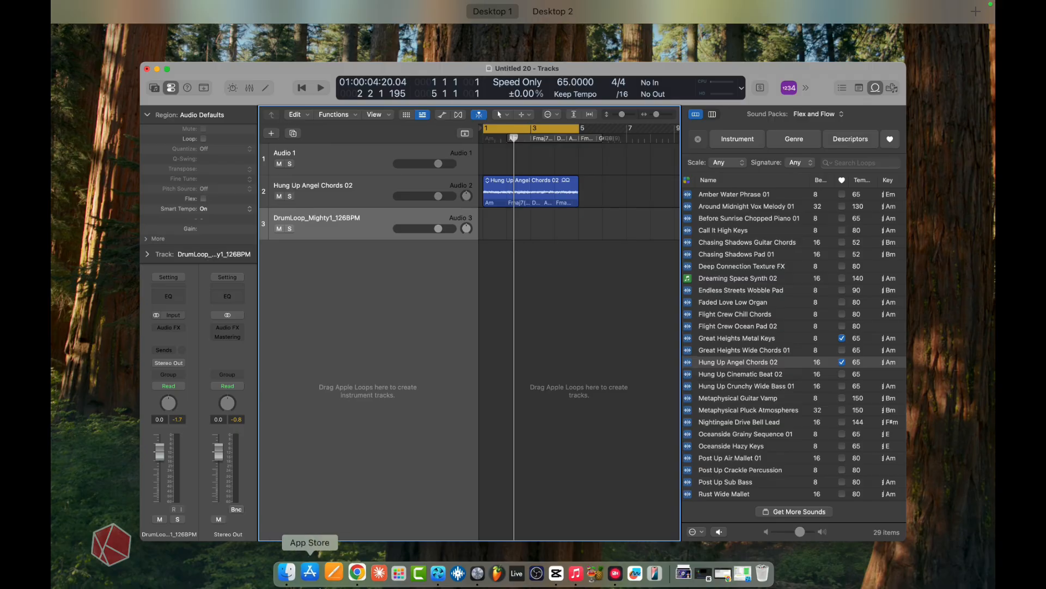
left_click(292, 572)
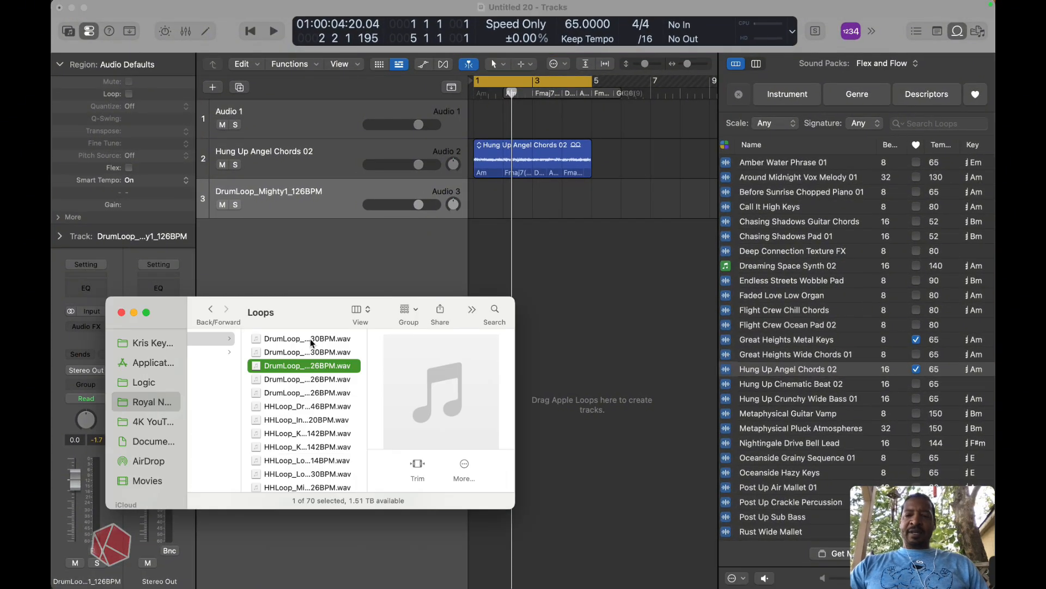
left_click_drag(309, 370, 469, 235)
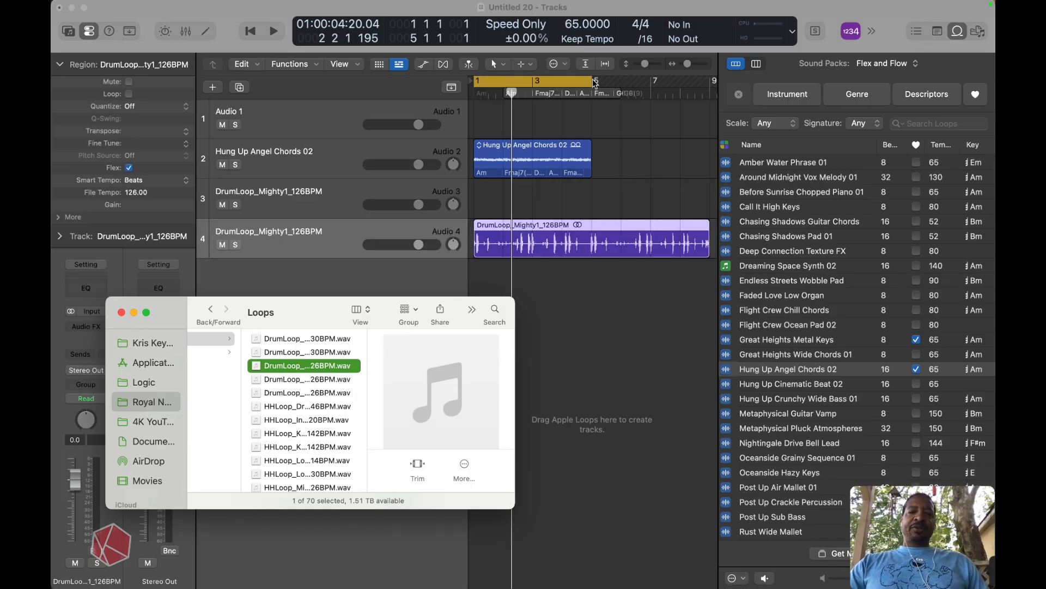
- Play the re-imported drum loop together with the chords to check its timing at the current tempo
key("space")
key("space")
left_click(581, 182)
key("space")
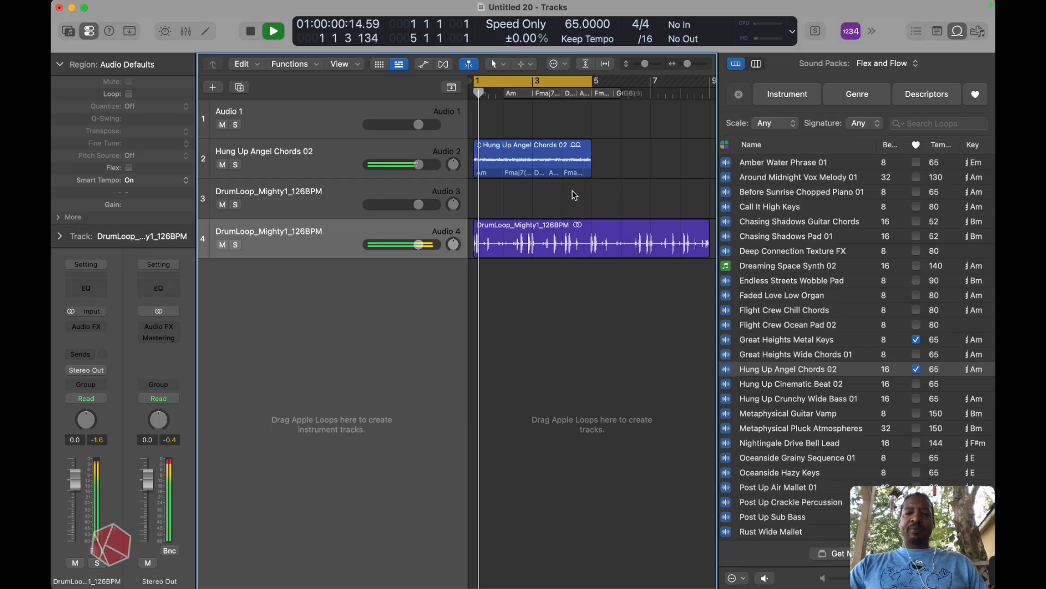
key("space")
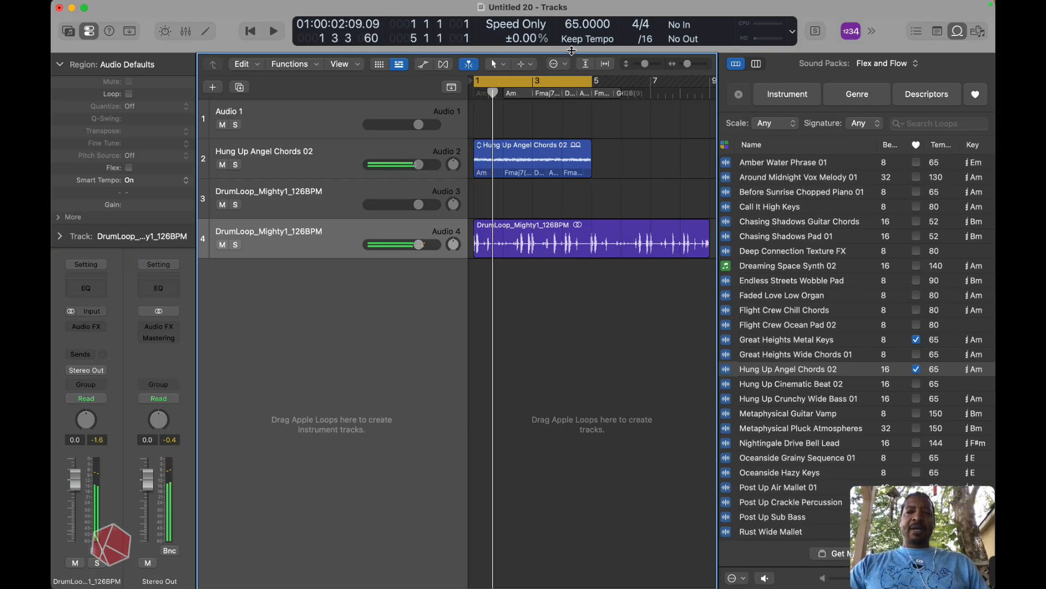
- Set the project tempo to 120 and play the drum loop with the chords to check their sync
double_click(572, 24)
type("120")
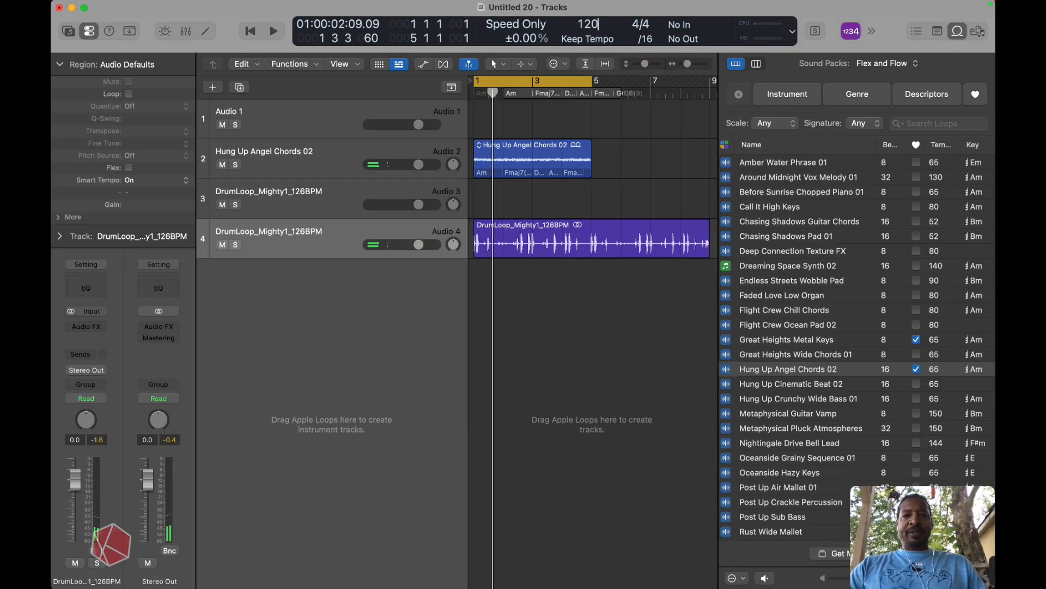
key("Return")
key("space")
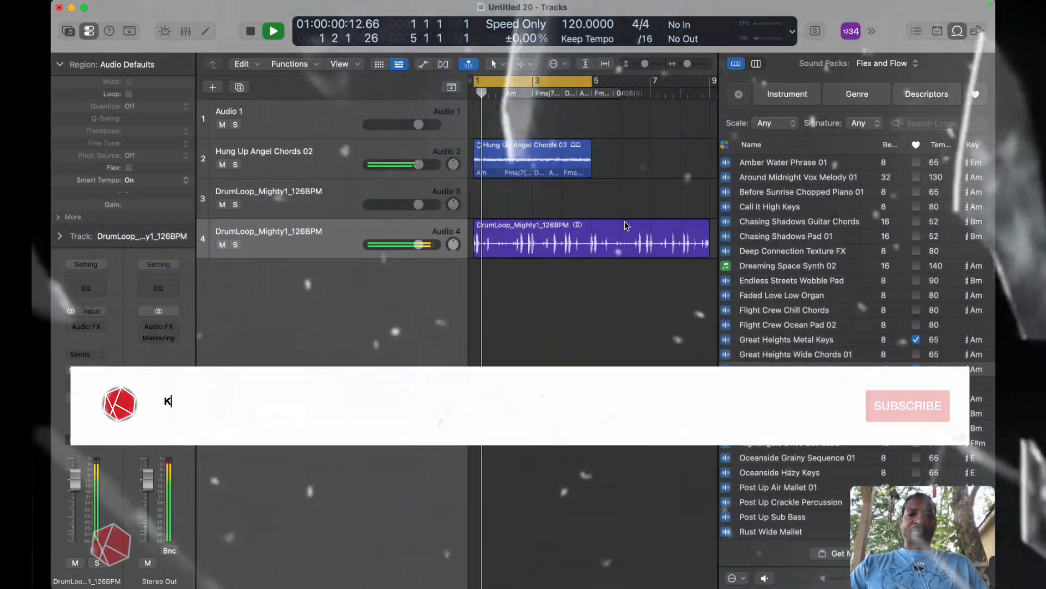
key("space")
- Delete the drum loop region on track 4 and re-import DrumLoop_Mighty1_126BPM from Finder's Loops folder onto a new track at bar 1
left_click(561, 227)
key("Delete")
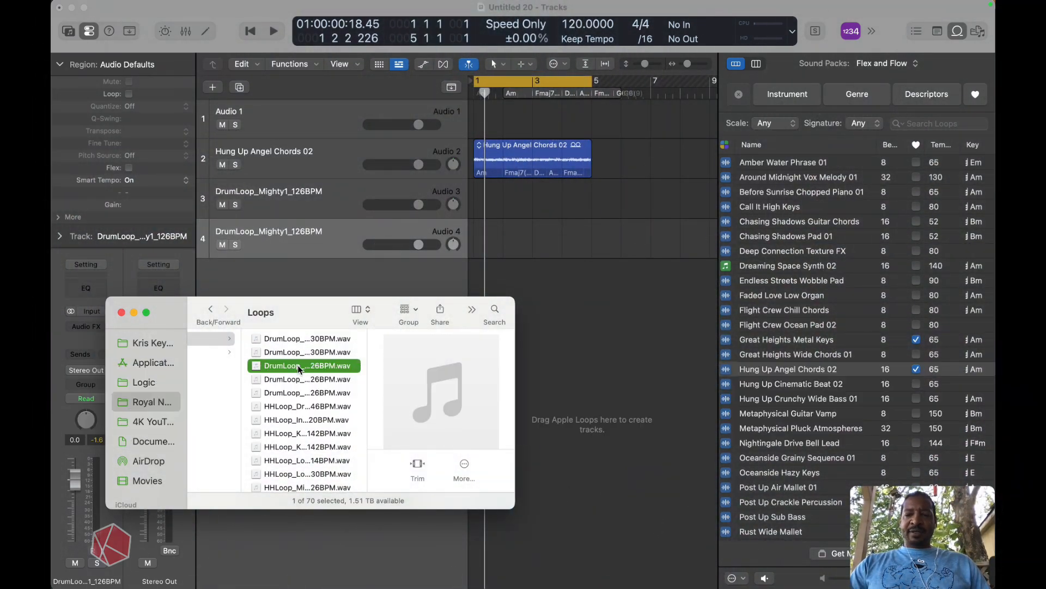
left_click_drag(298, 364, 467, 288)
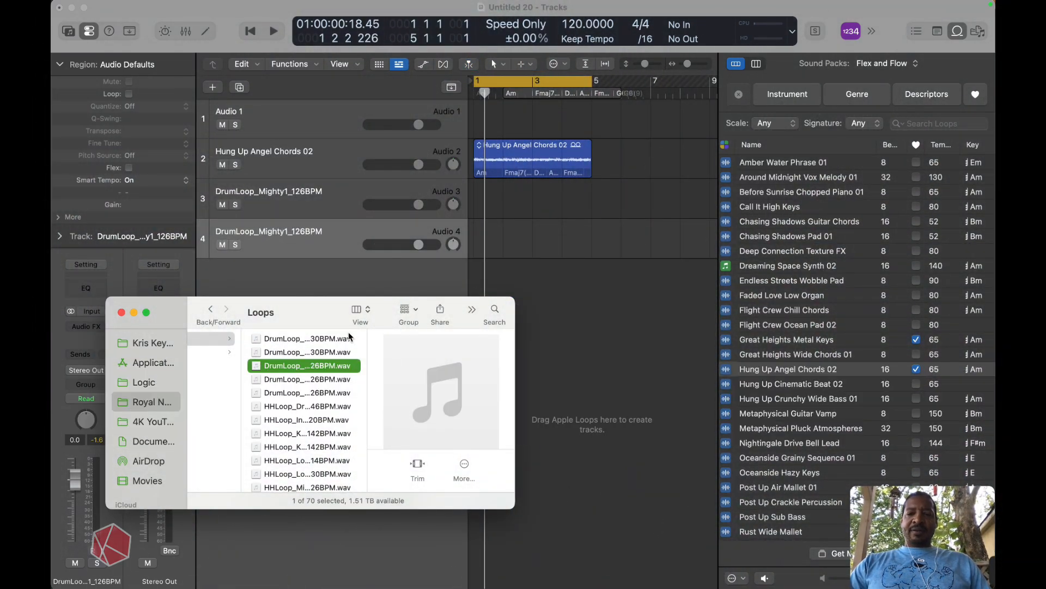
left_click_drag(324, 370, 472, 285)
- Play the new drum loop with the chords and copy the Hung Up Angel Chords 02 region to bar 5
key("space")
key("space")
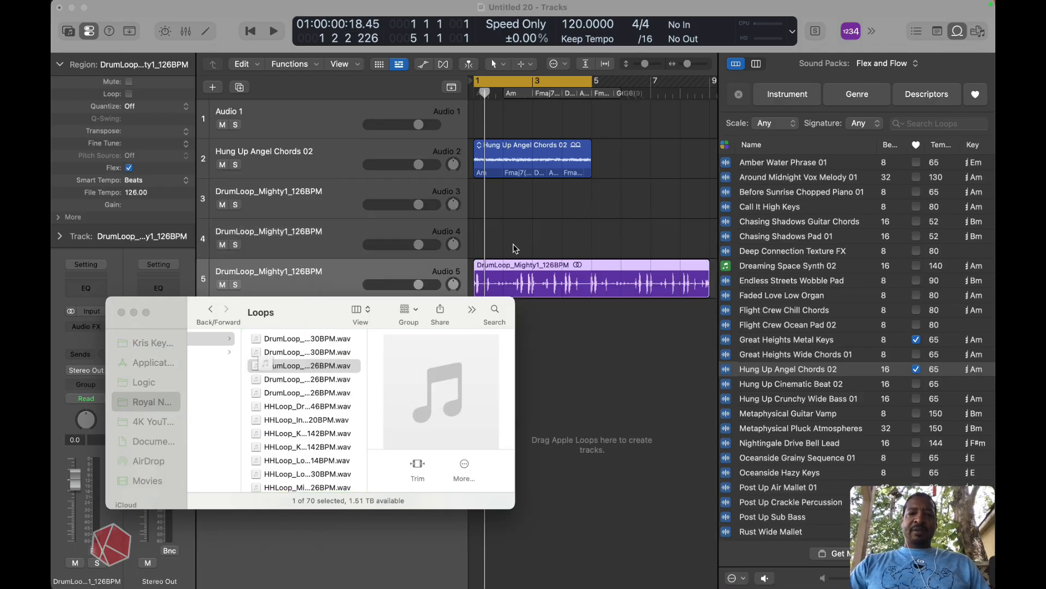
left_click(518, 226)
key("space")
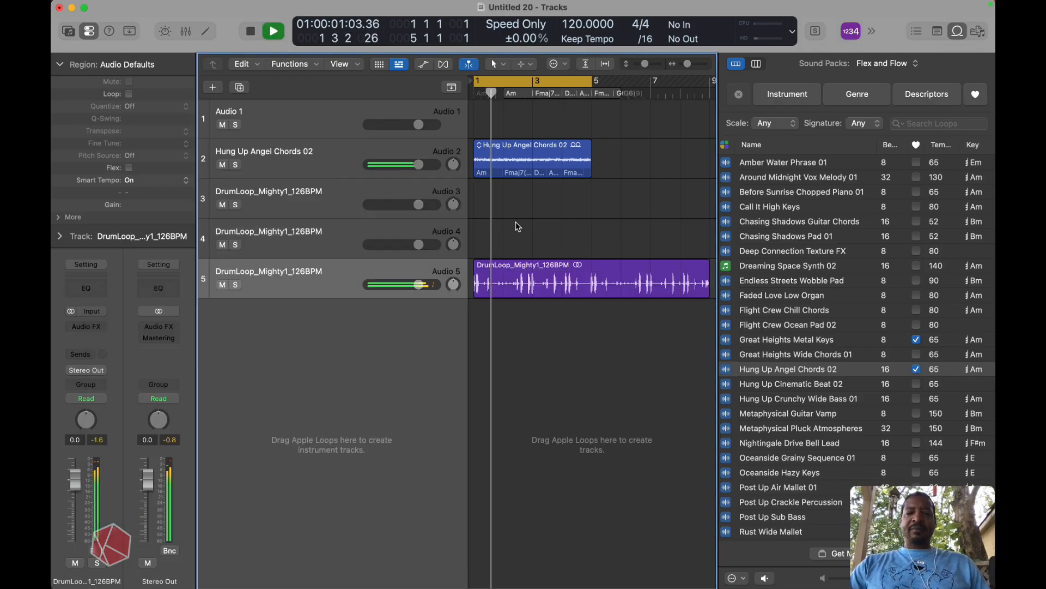
left_click(556, 148)
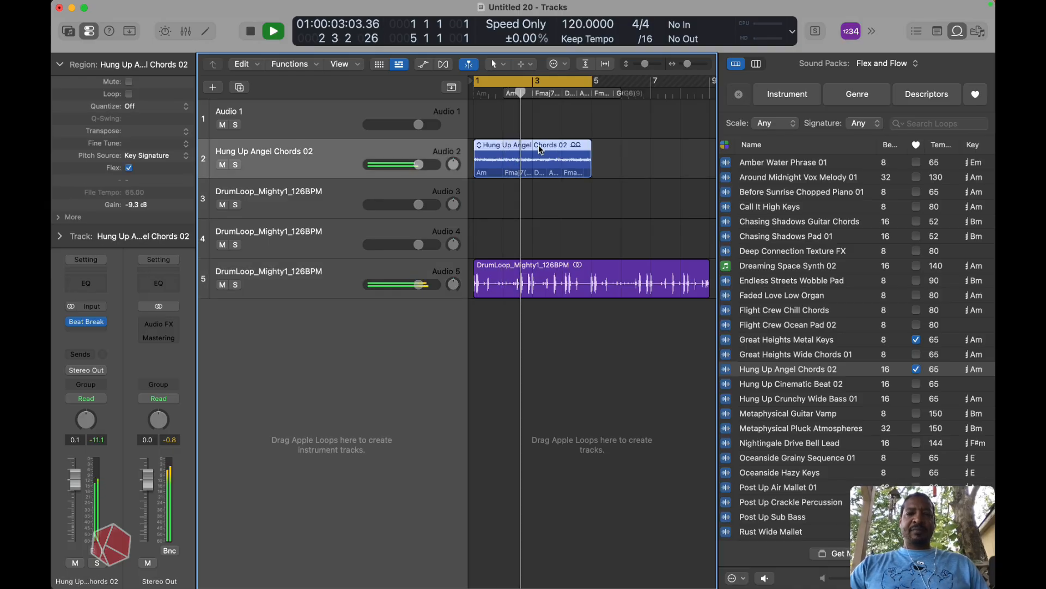
left_click_drag(544, 148, 653, 147)
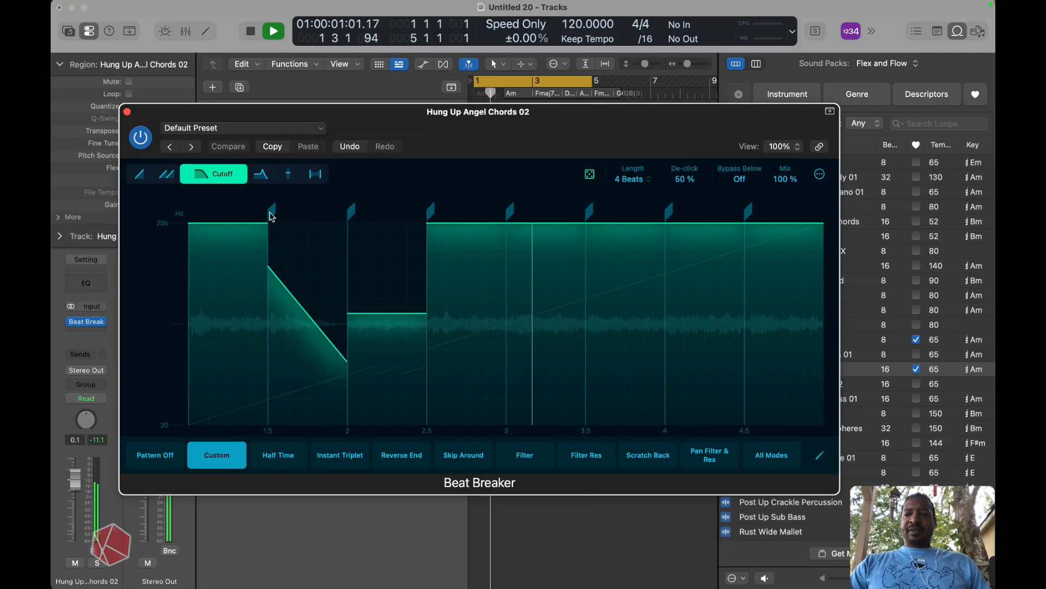
- On Beat Breaker's beat 2 slice, set repeats to 1, volume to -13.0 dB and volume curve to 55 %, and adjust the volume slope
left_click(167, 174)
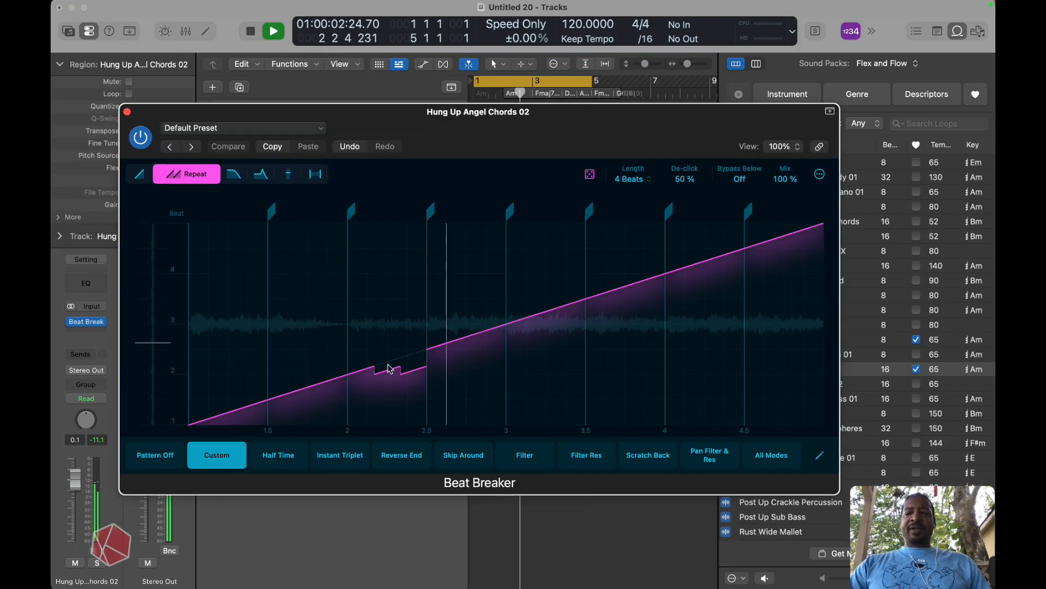
left_click_drag(421, 371, 421, 365)
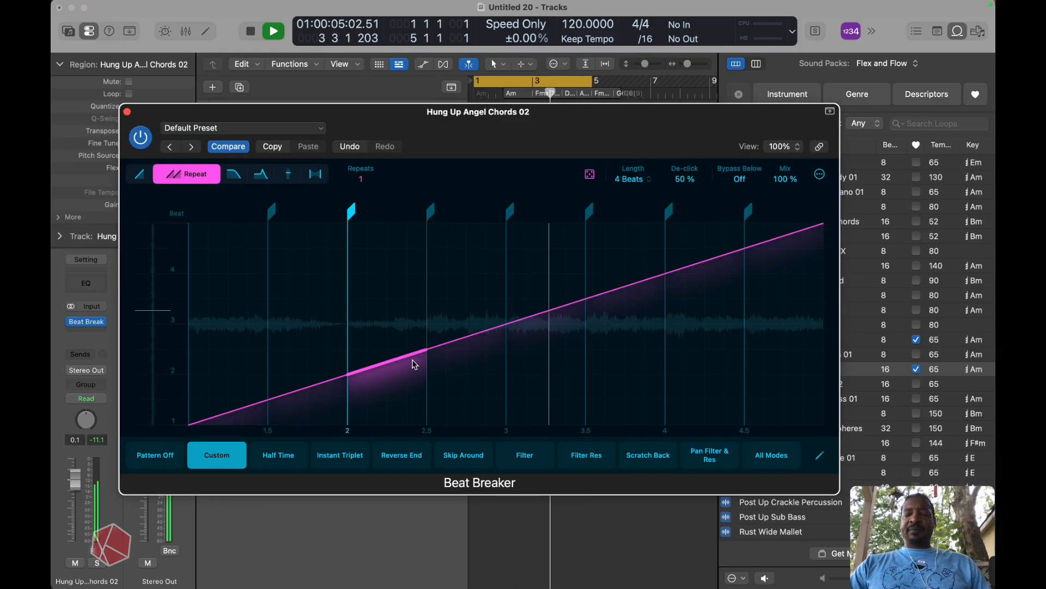
left_click(288, 174)
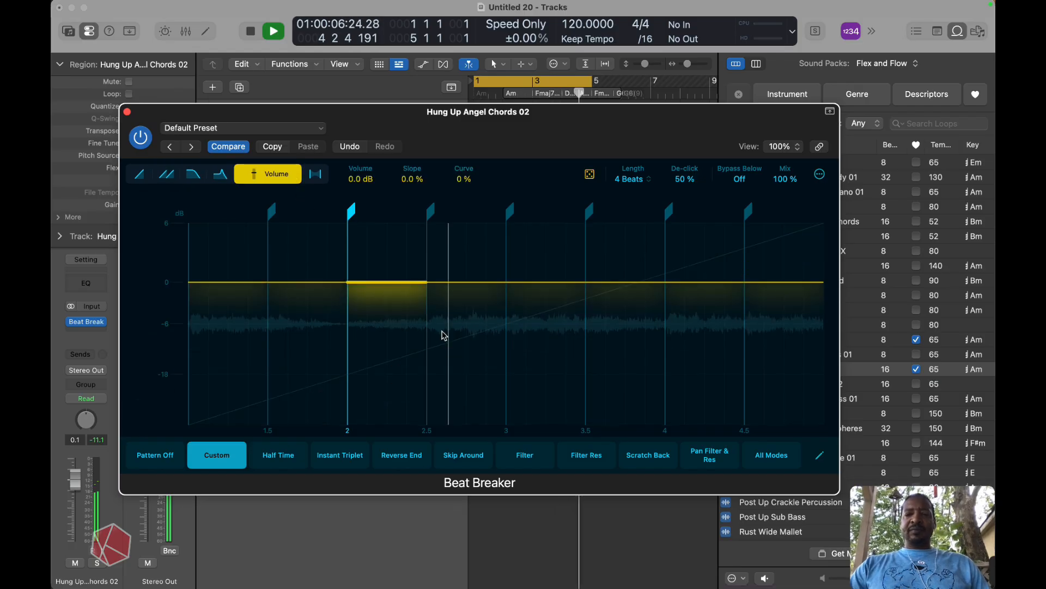
left_click_drag(405, 294, 403, 310)
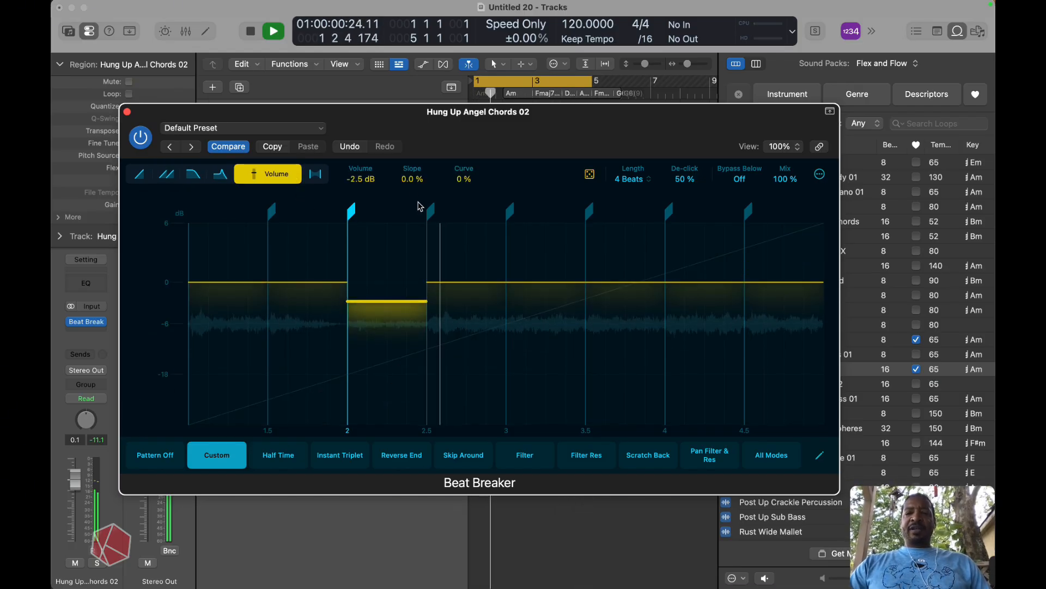
left_click_drag(376, 181, 371, 236)
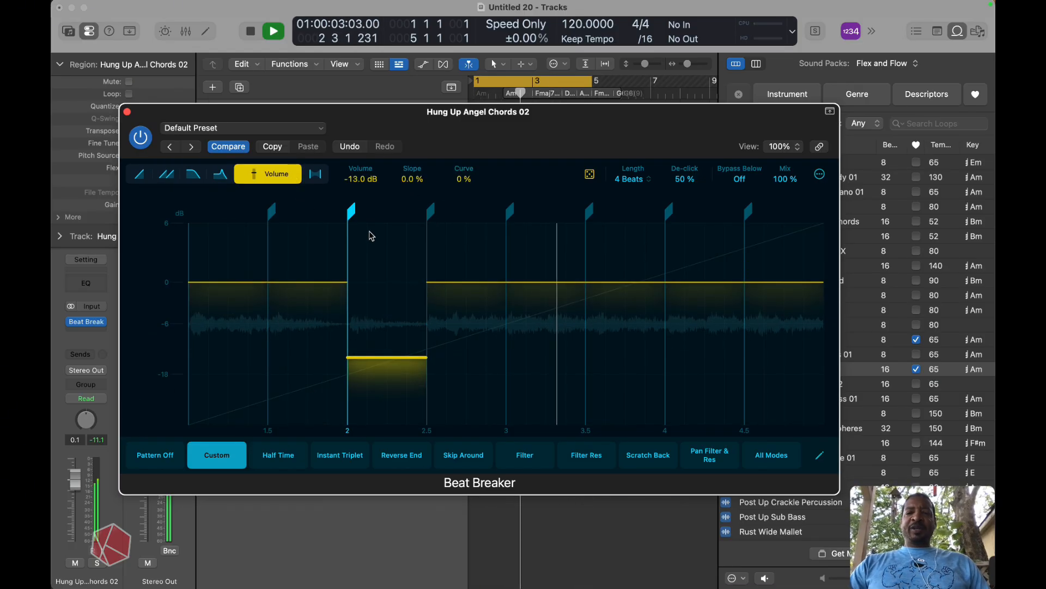
left_click_drag(459, 175, 466, 162)
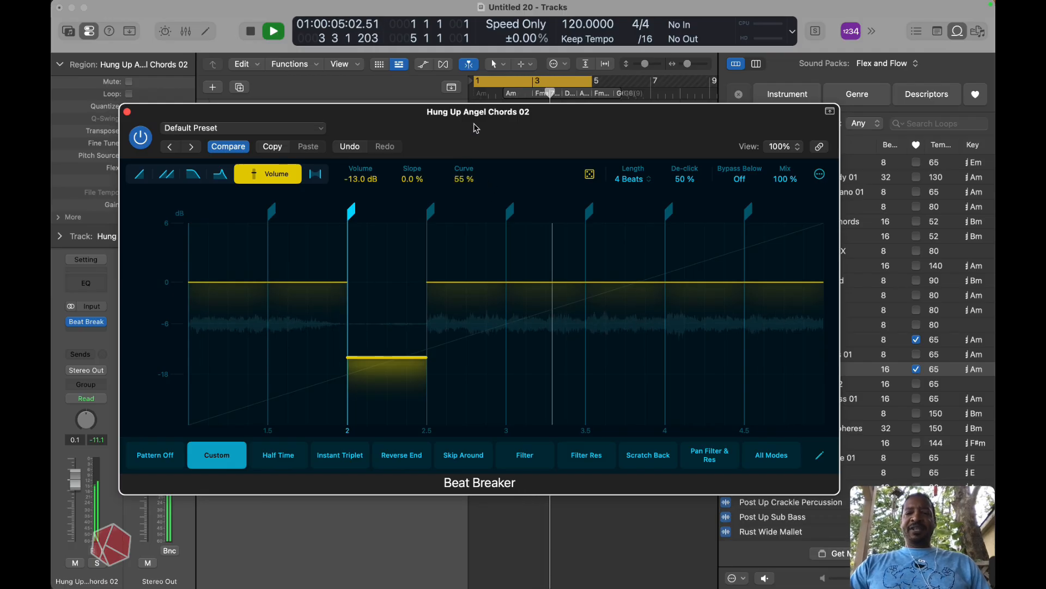
left_click_drag(400, 176, 407, 207)
- Set the repeats of Beat Breaker's beat 3.5 slice to 4, close the plug-in window and stop playback
left_click(218, 174)
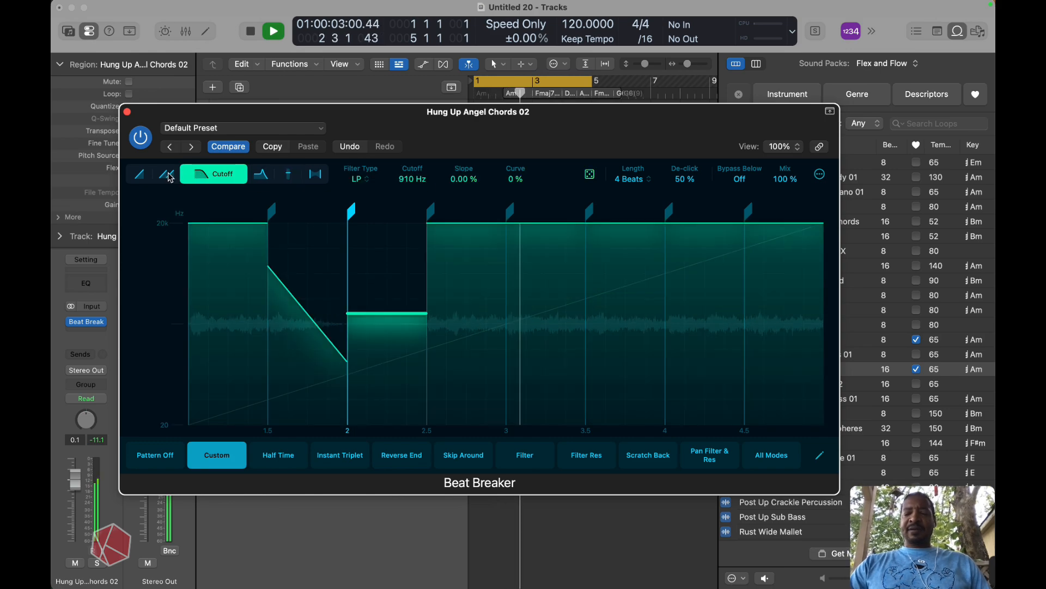
left_click(167, 174)
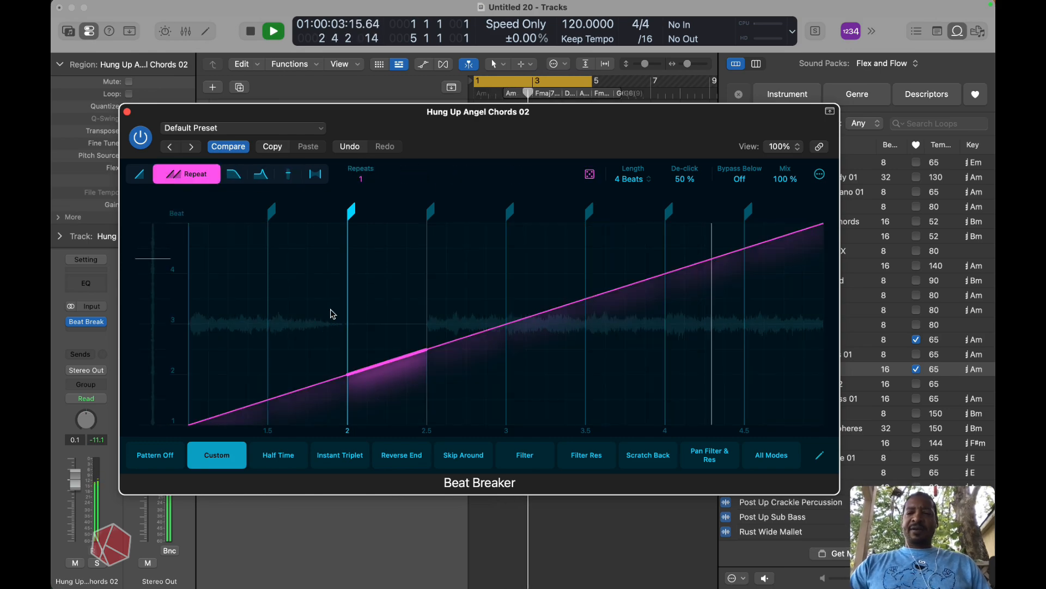
left_click(623, 295)
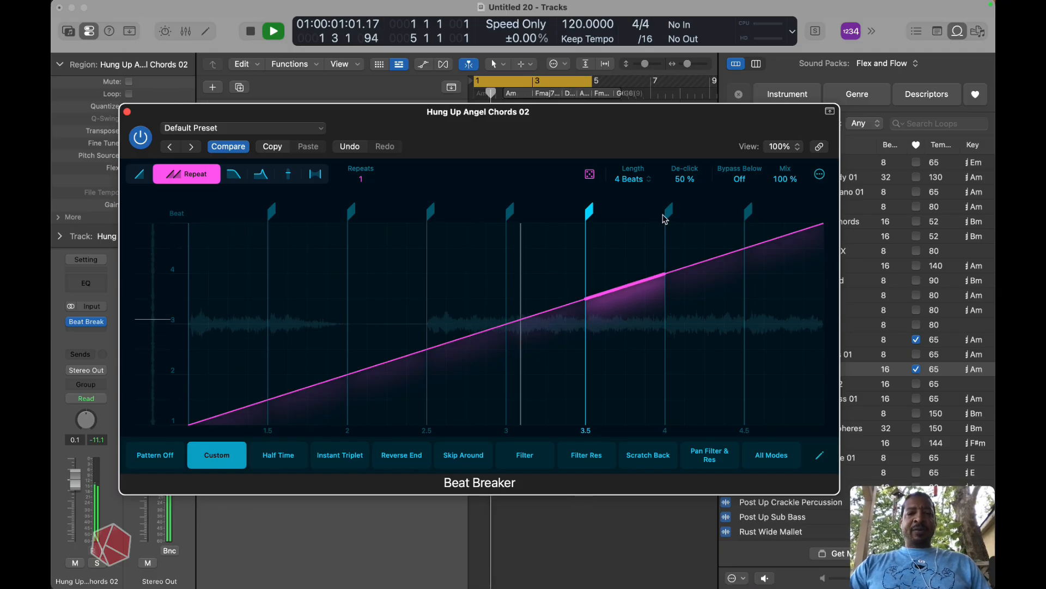
mouse_move(670, 211)
left_mouse_down()
mouse_move(648, 211)
mouse_move(668, 217)
left_mouse_up()
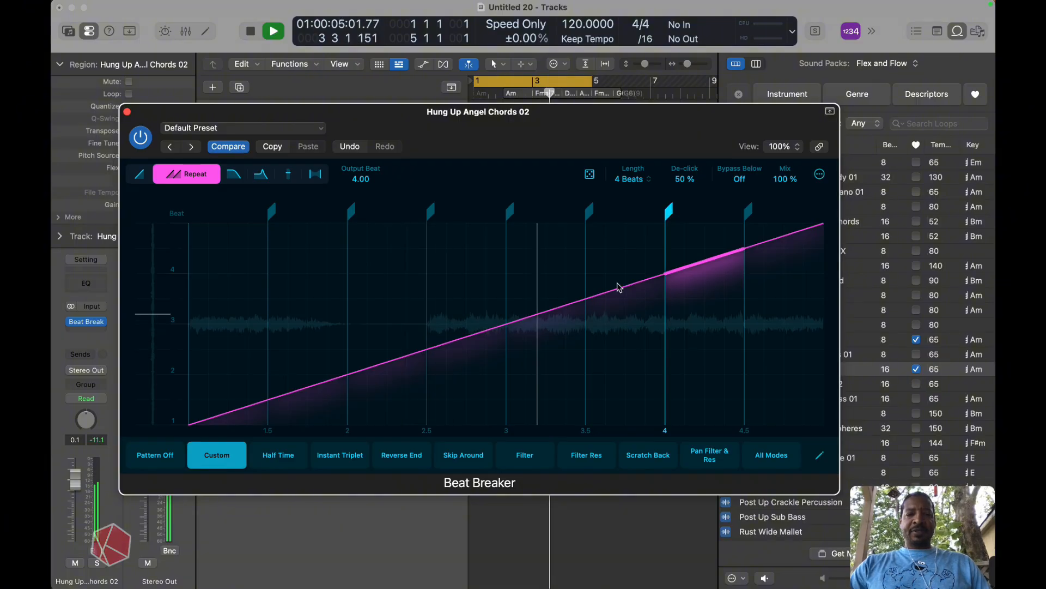
left_click(620, 326)
left_click_drag(621, 326, 619, 203)
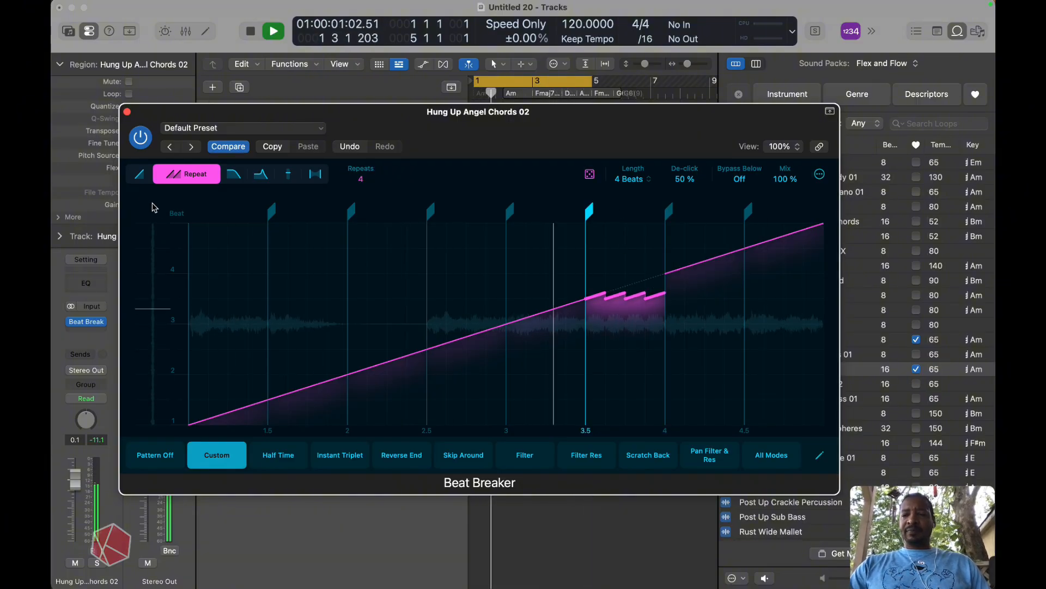
left_click(142, 175)
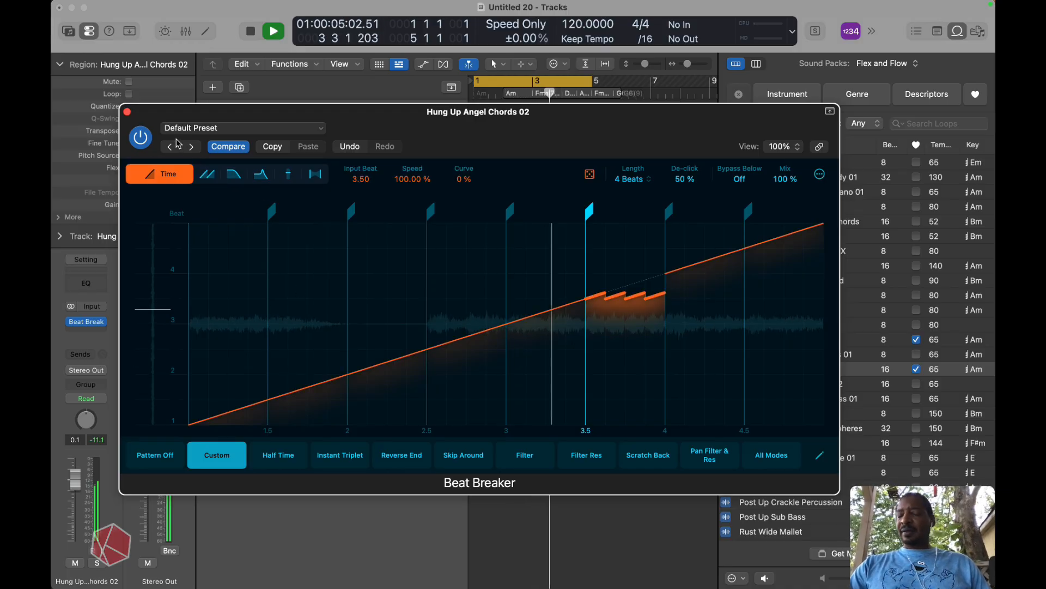
left_click(127, 113)
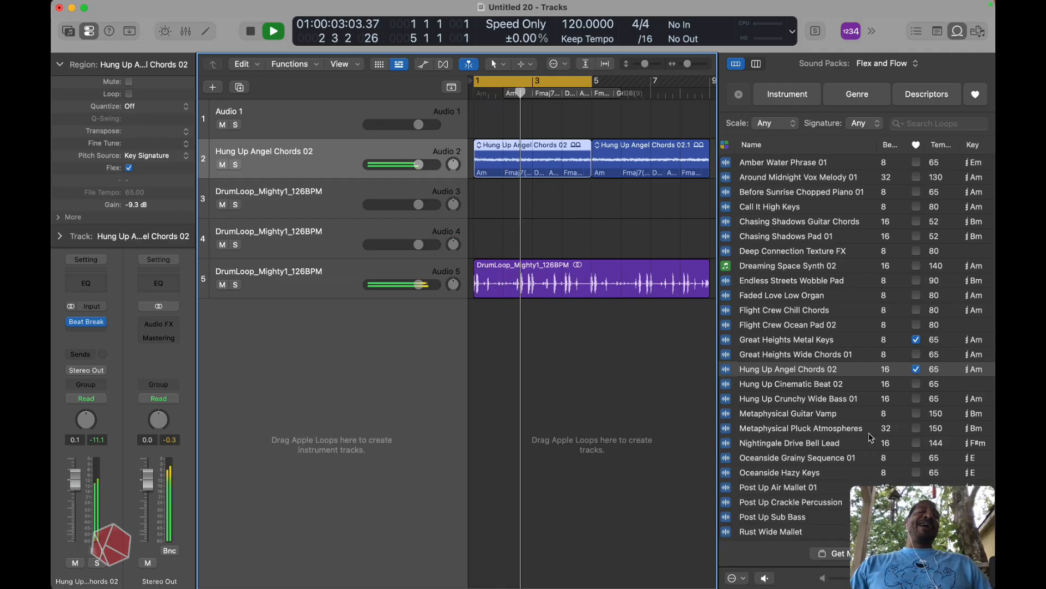
key("space")
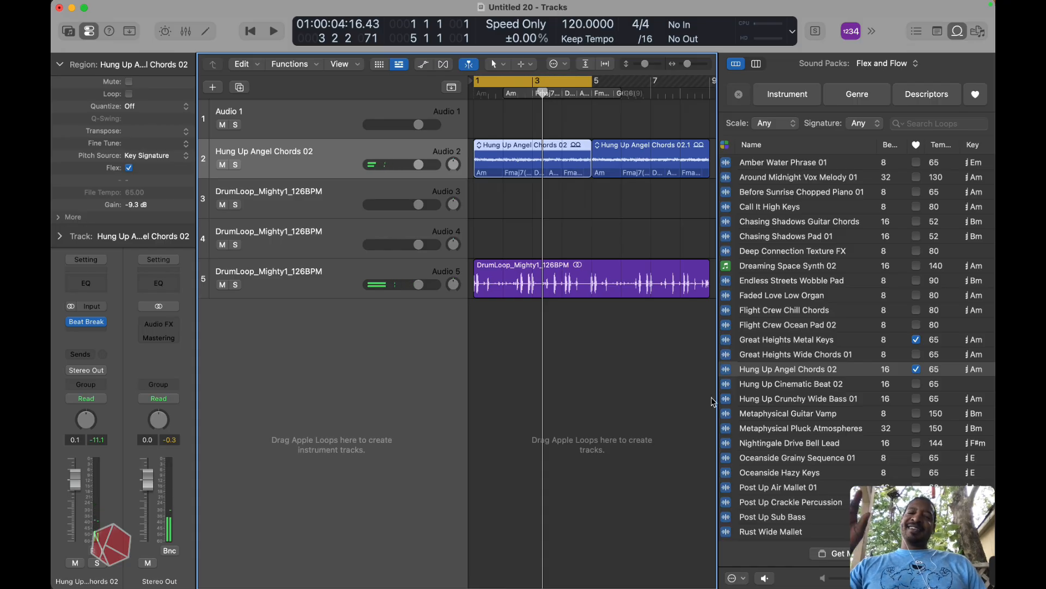
- Audition the Hung Up Crunchy Wide Bass 01 loop against the project and add it on a new track at bar 1
scroll(711, 393, "down", 1)
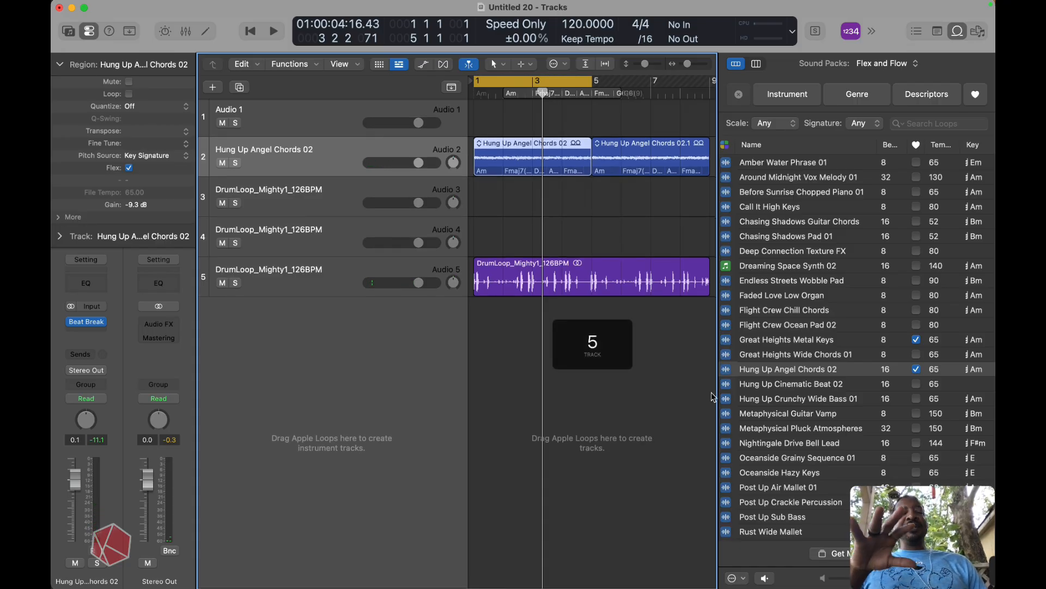
scroll(711, 392, "up", 1)
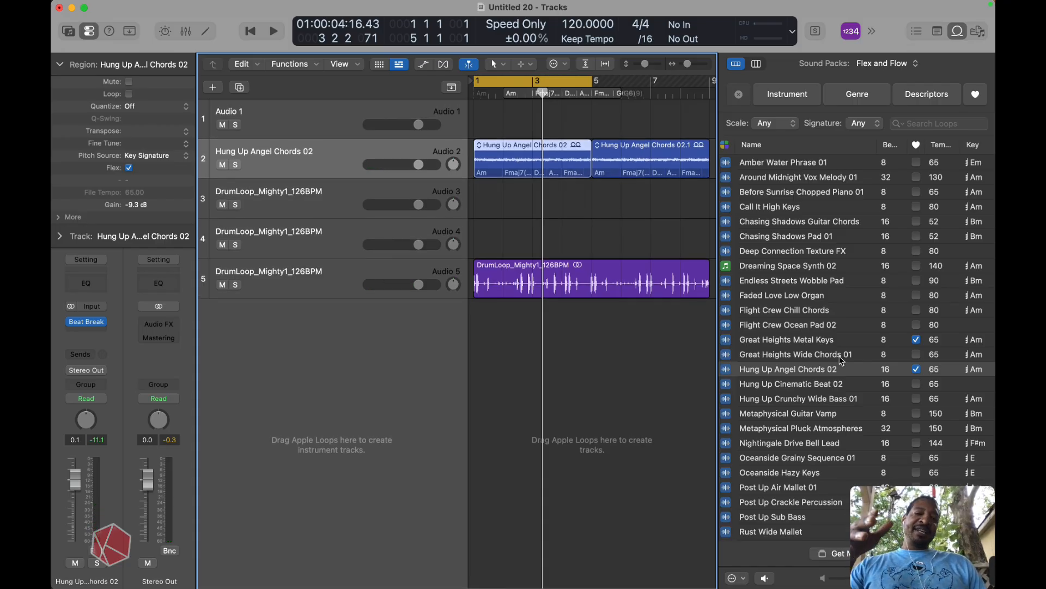
scroll(842, 371, "down", 1)
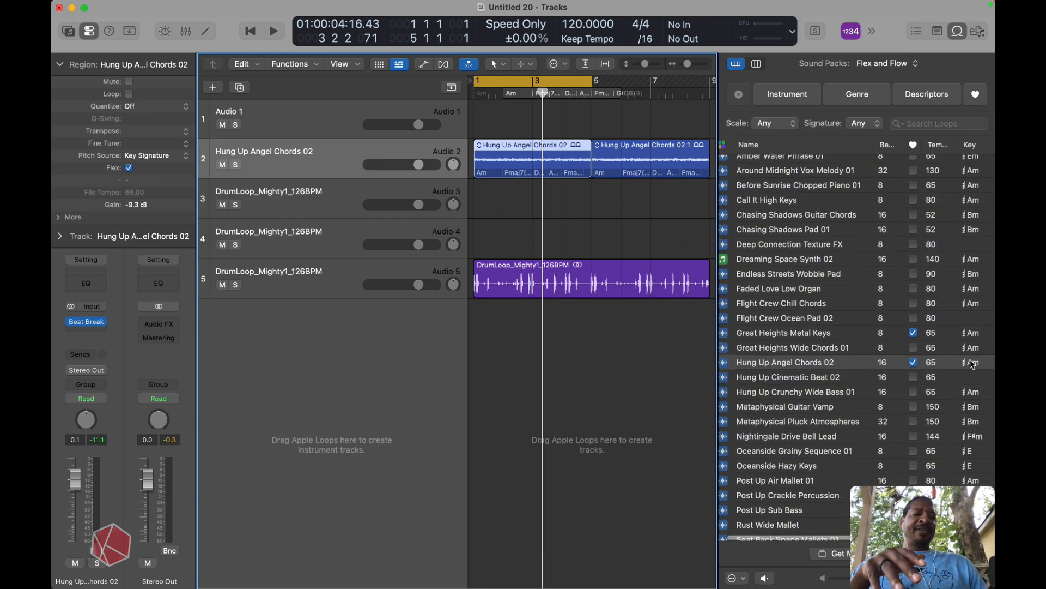
left_click(818, 392)
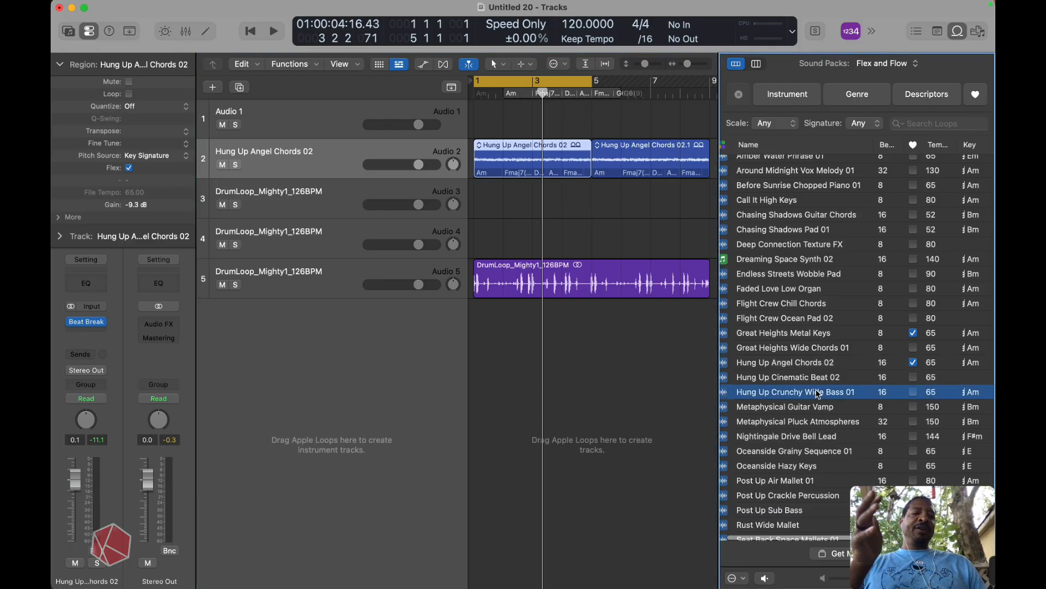
key("space")
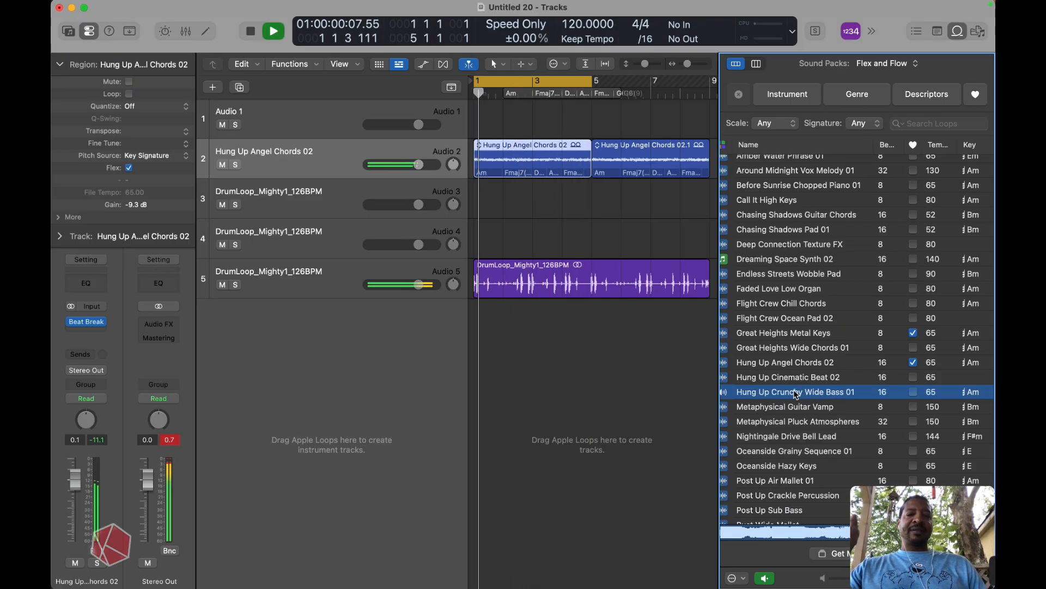
left_click_drag(796, 394, 480, 376)
key("space")
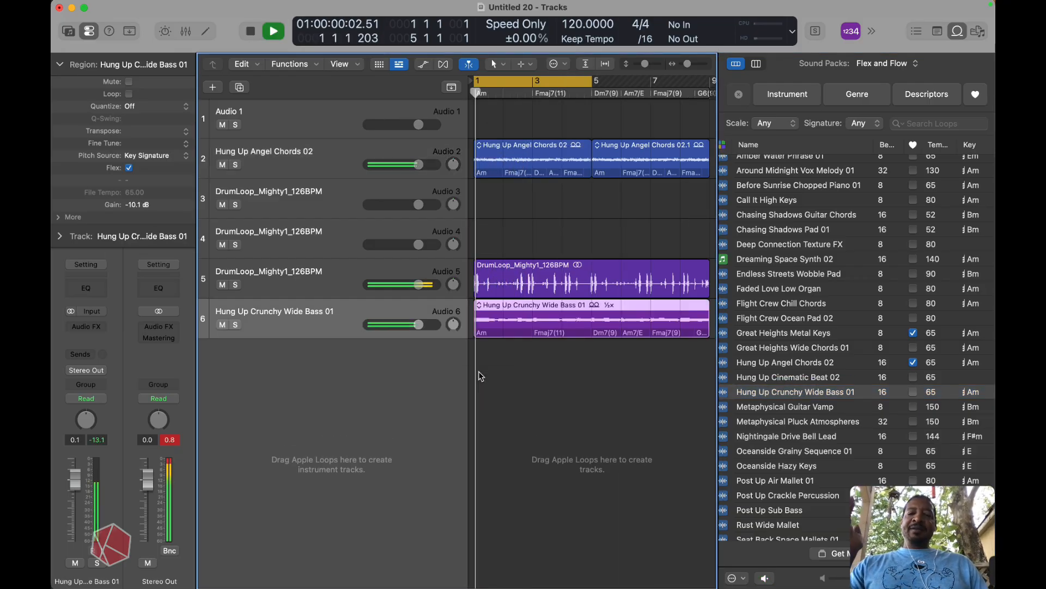
- Lower the volume of the Hung Up Crunchy Wide Bass 01 track during playback and select the drum loop track above it
left_click_drag(412, 330, 406, 330)
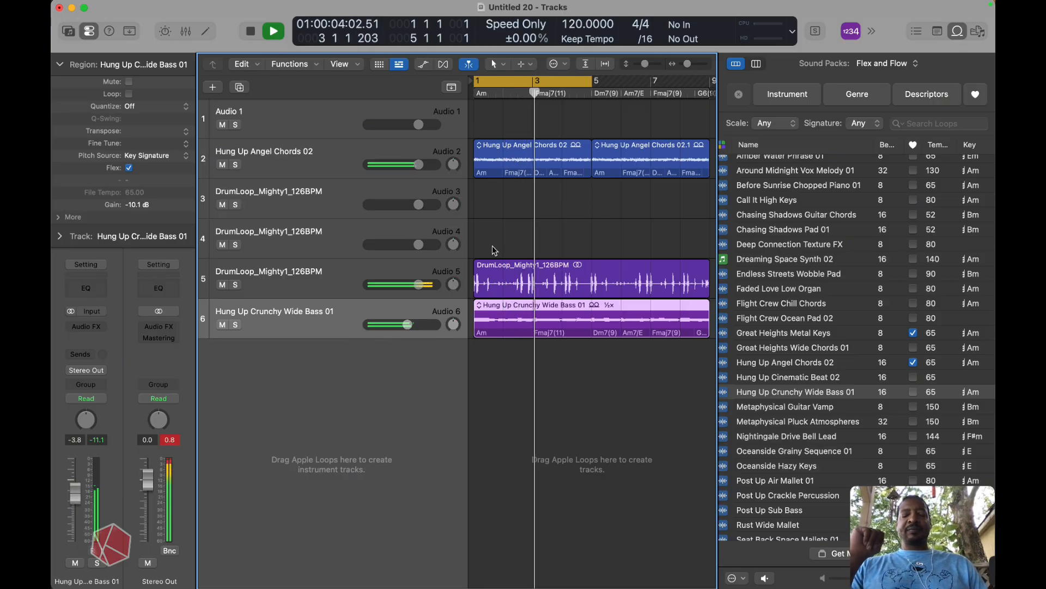
left_click(323, 270)
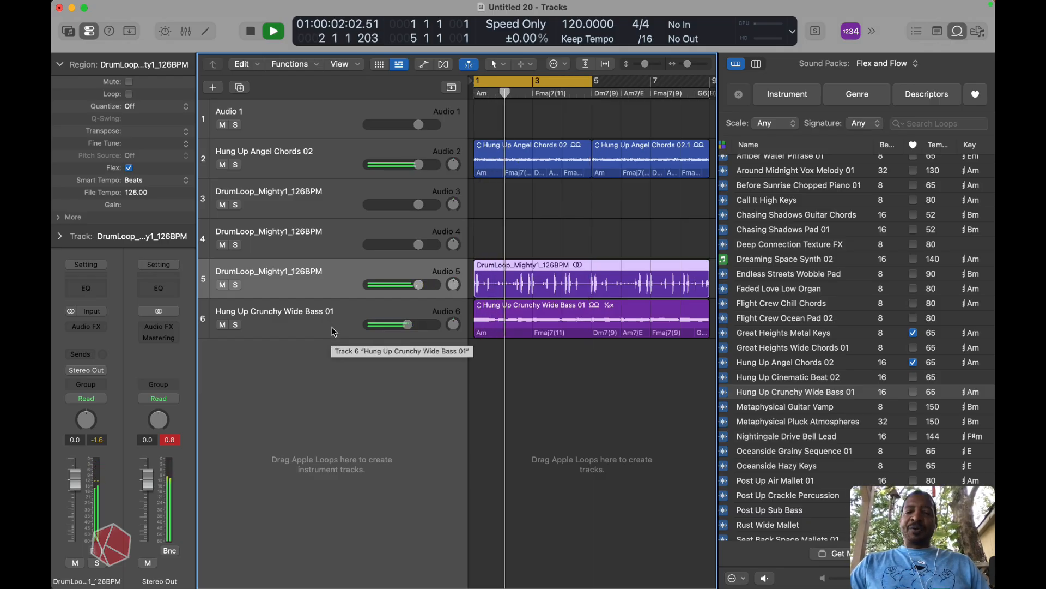
left_click_drag(407, 324, 401, 324)
key("space")
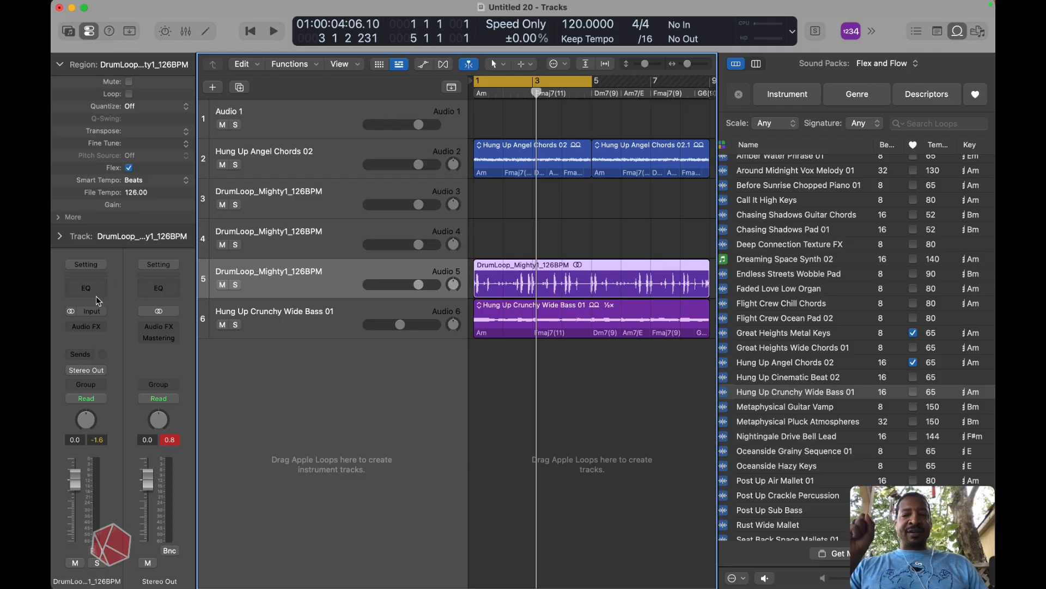
- Insert a stereo Beat Breaker effect on the DrumLoop_Mighty1_126BPM track
left_click(93, 329)
mouse_move(143, 329)
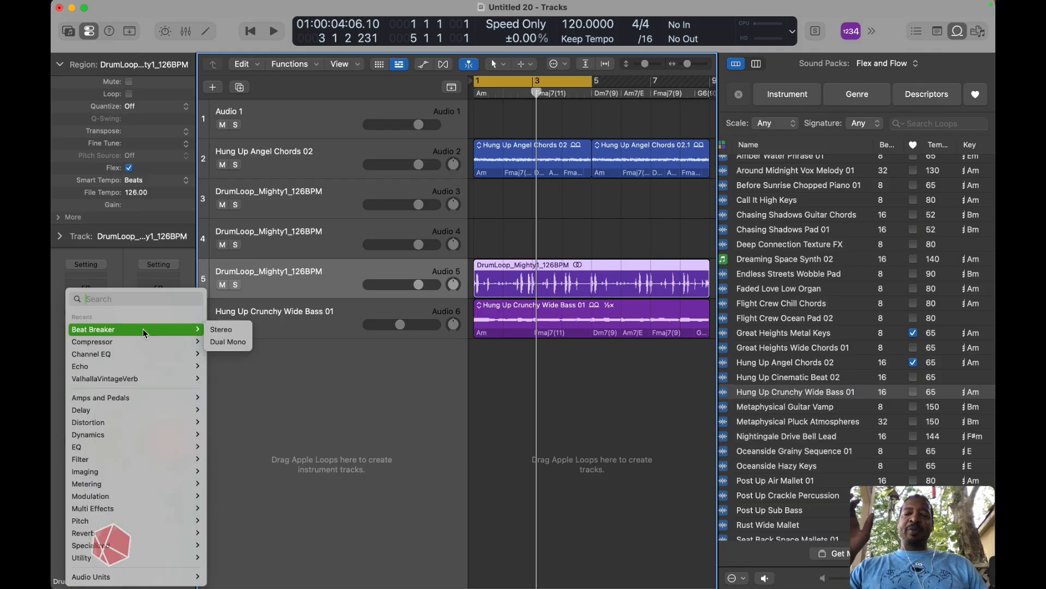
left_click(224, 330)
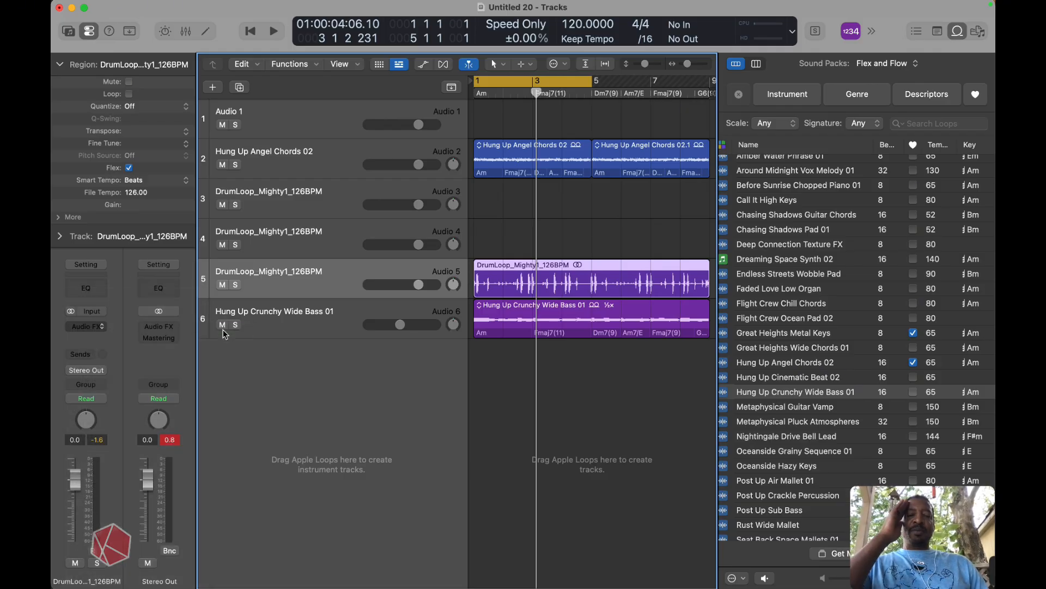
- Set the repeats of Beat Breaker's beat 1.5 slice to 3 during playback and stop playback
key("space")
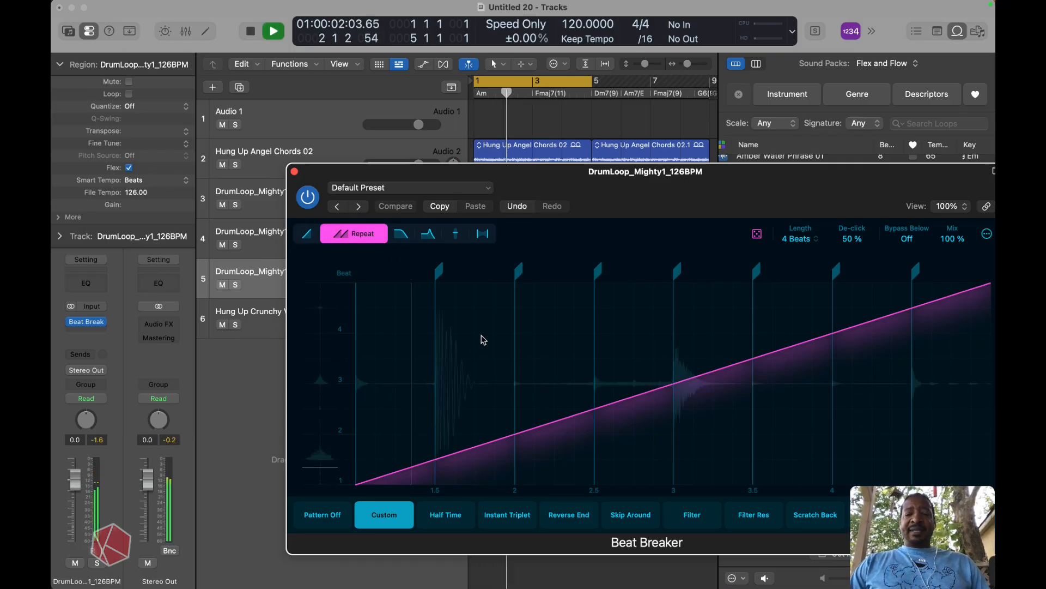
left_click(476, 438)
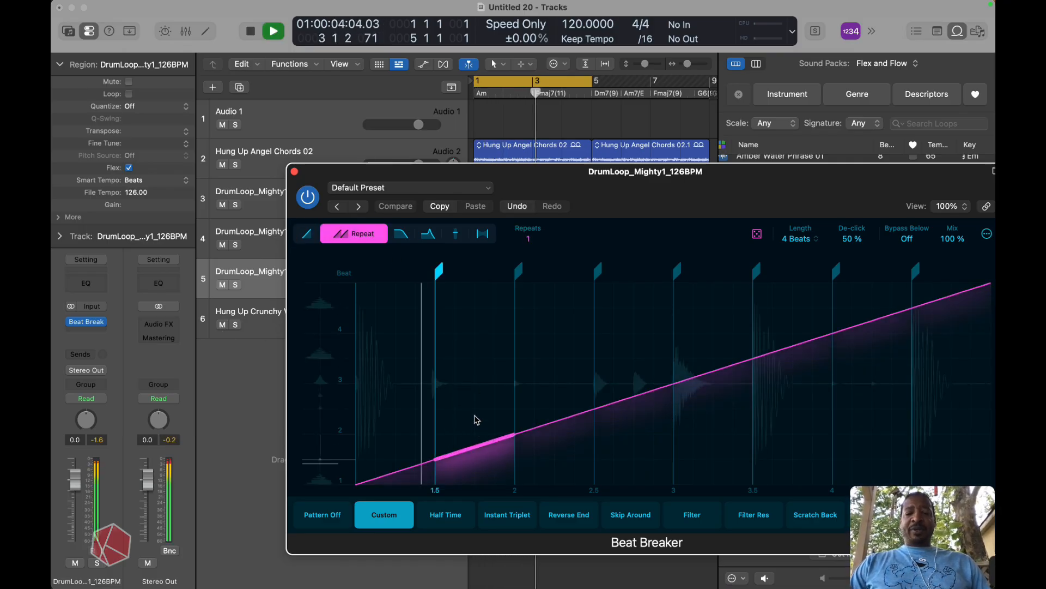
left_click_drag(472, 442, 479, 436)
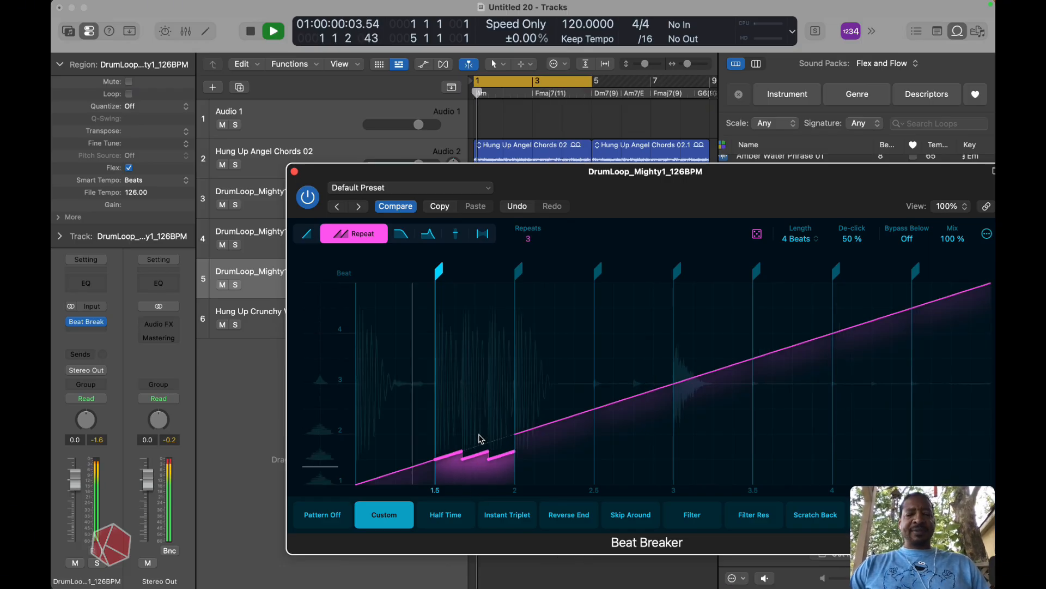
key("space")
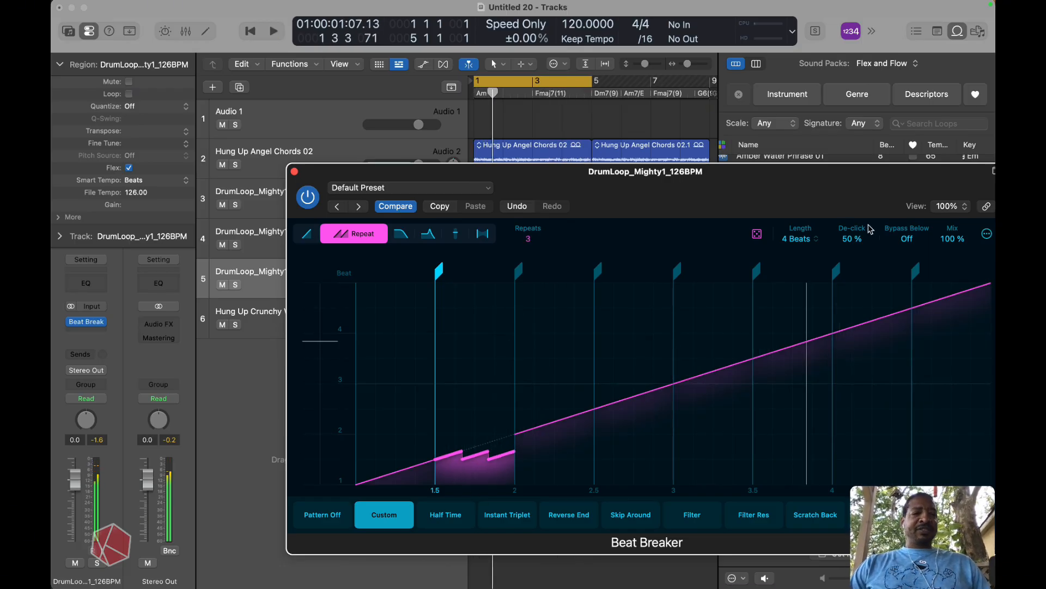
- Set the Beat Breaker pattern length to 8 Beats and select the slice at beat 3
left_click(796, 239)
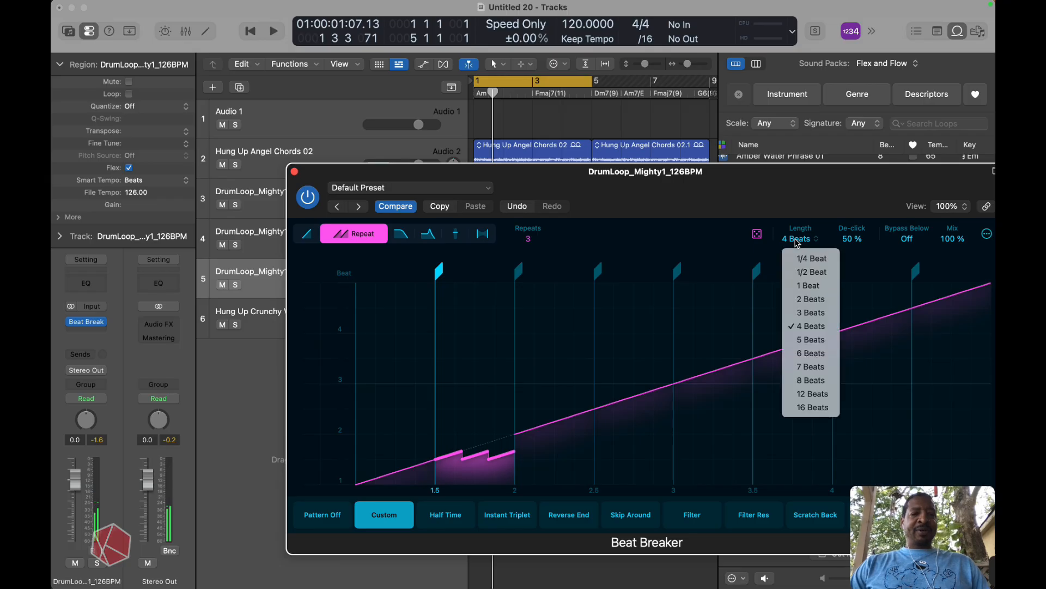
left_click(801, 379)
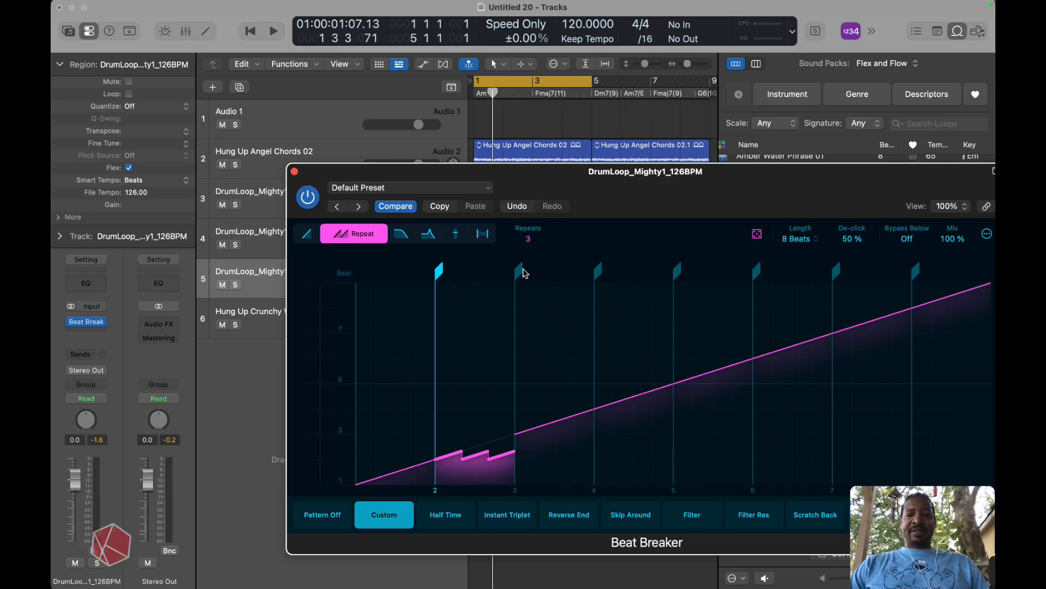
mouse_move(522, 271)
left_mouse_down()
mouse_move(490, 274)
mouse_move(521, 276)
left_mouse_up()
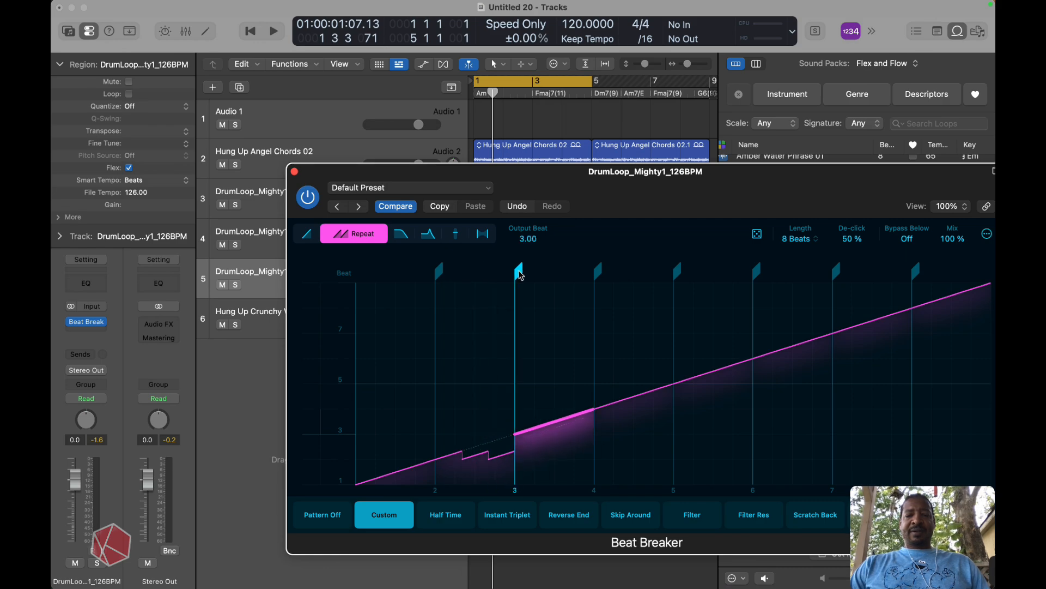
- Try an extra slice at beat 2.5 with 3 repeats during playback, and remove its marker
left_click(472, 275)
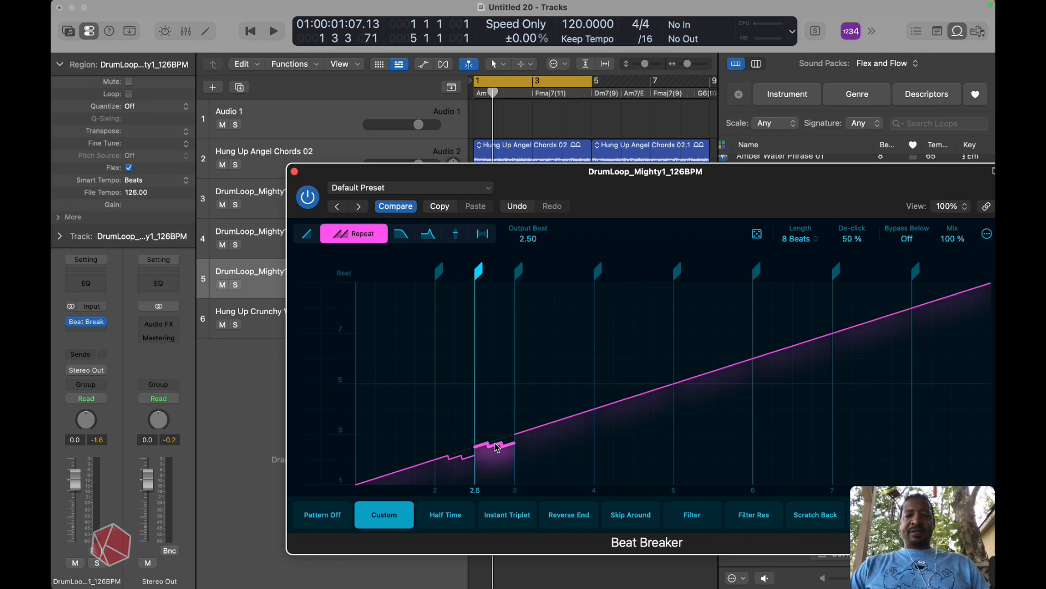
key("space")
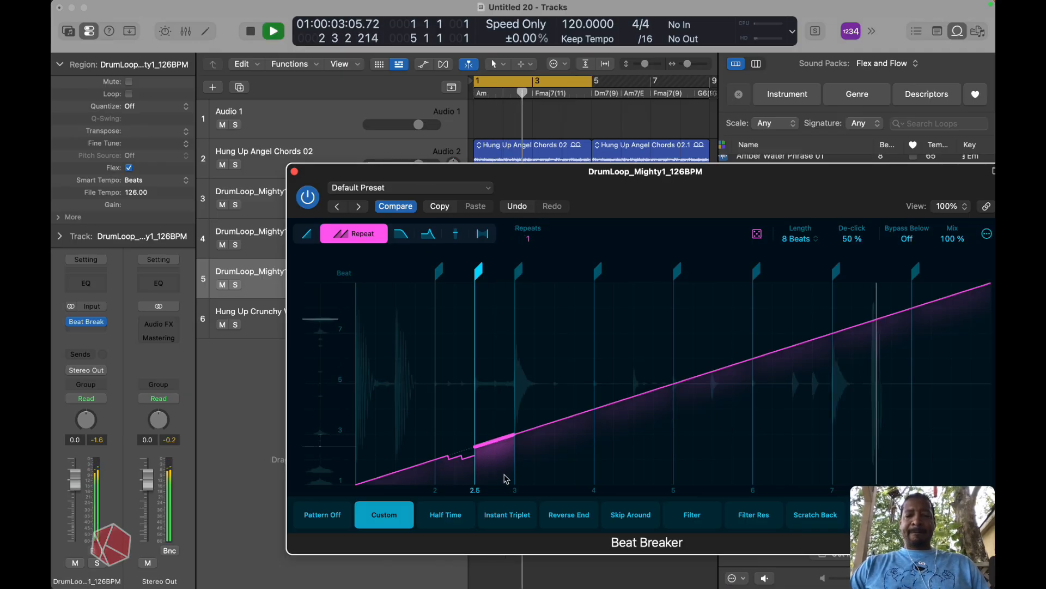
left_click_drag(504, 475, 505, 380)
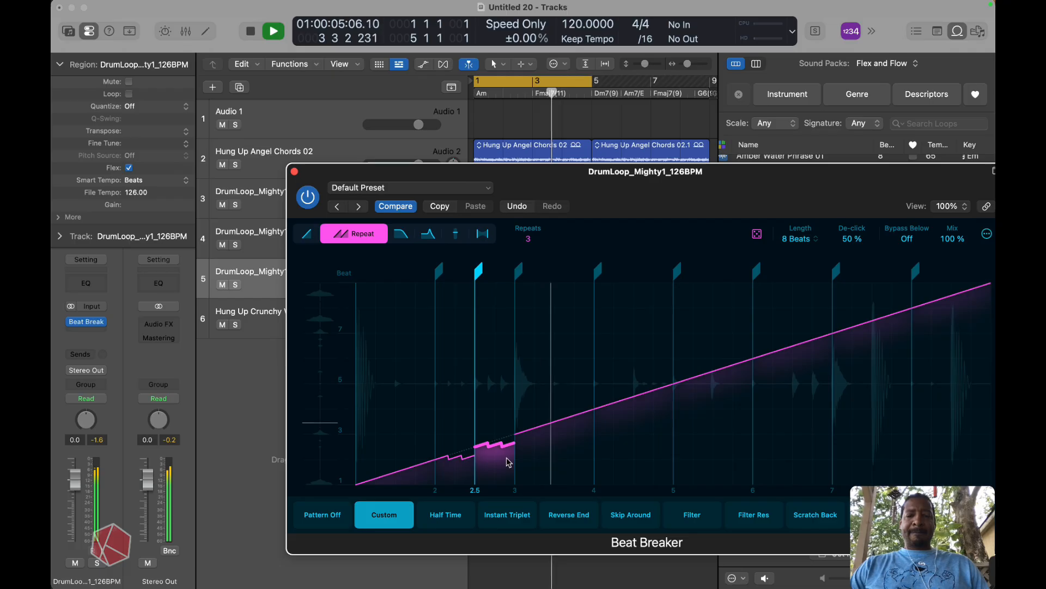
double_click(478, 275)
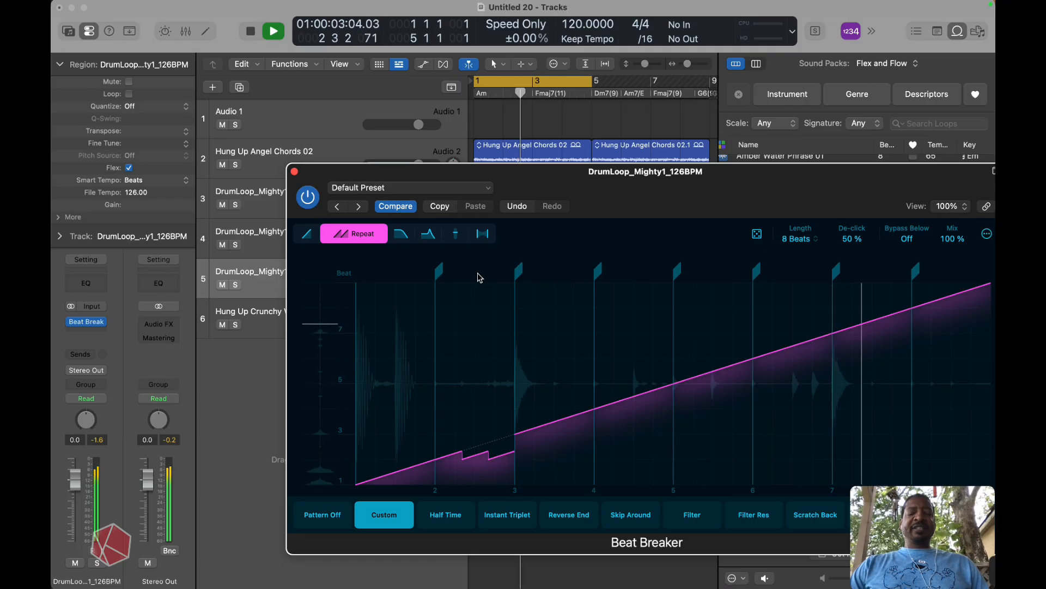
- Audition the 8-beat pattern with the repeated slice at beat 2, and stop playback
key("space")
key("space")
key("space")
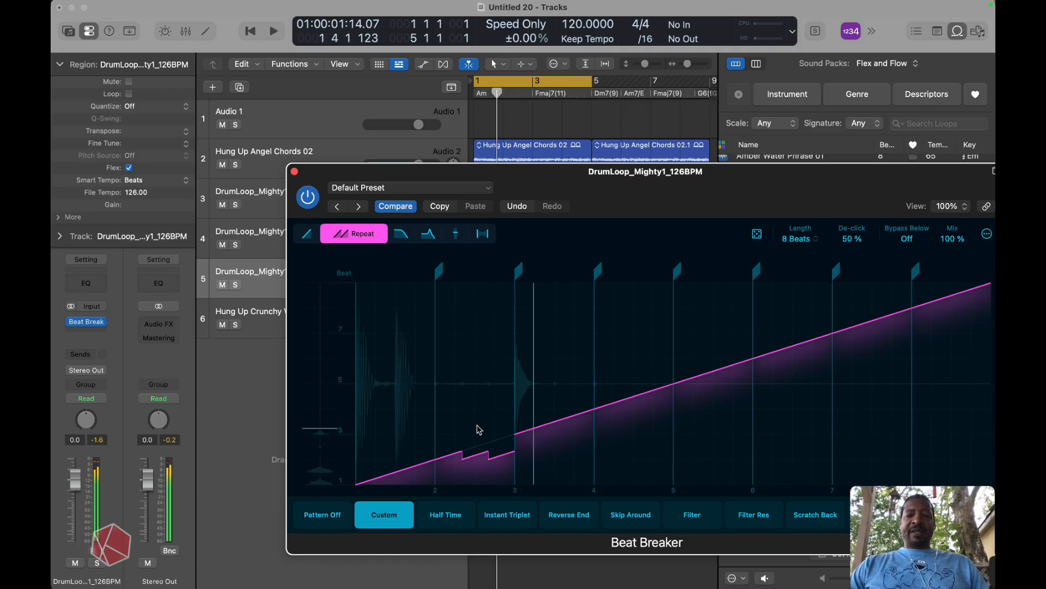
key("space")
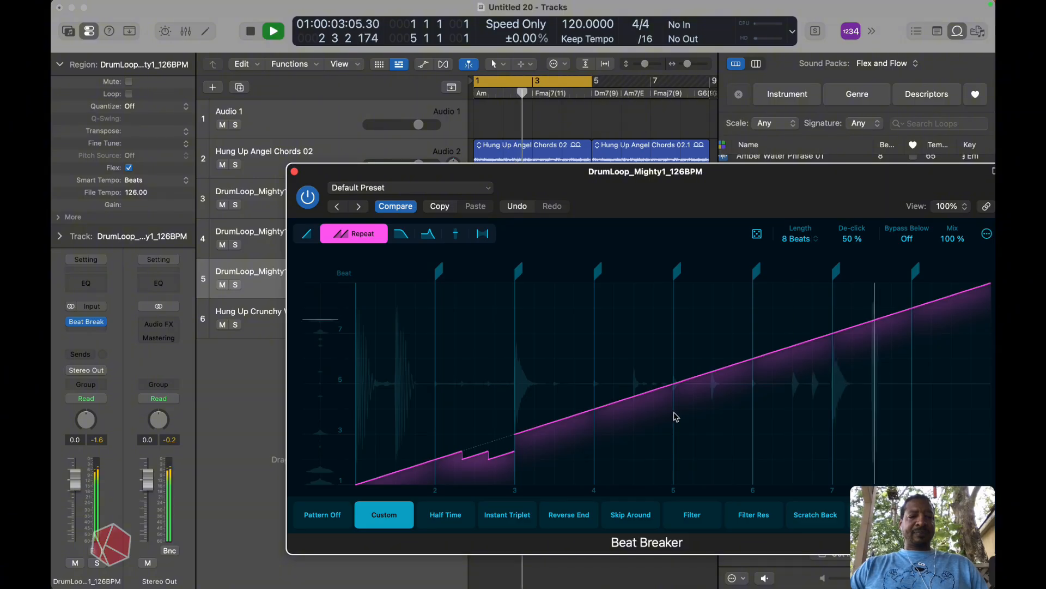
key("space")
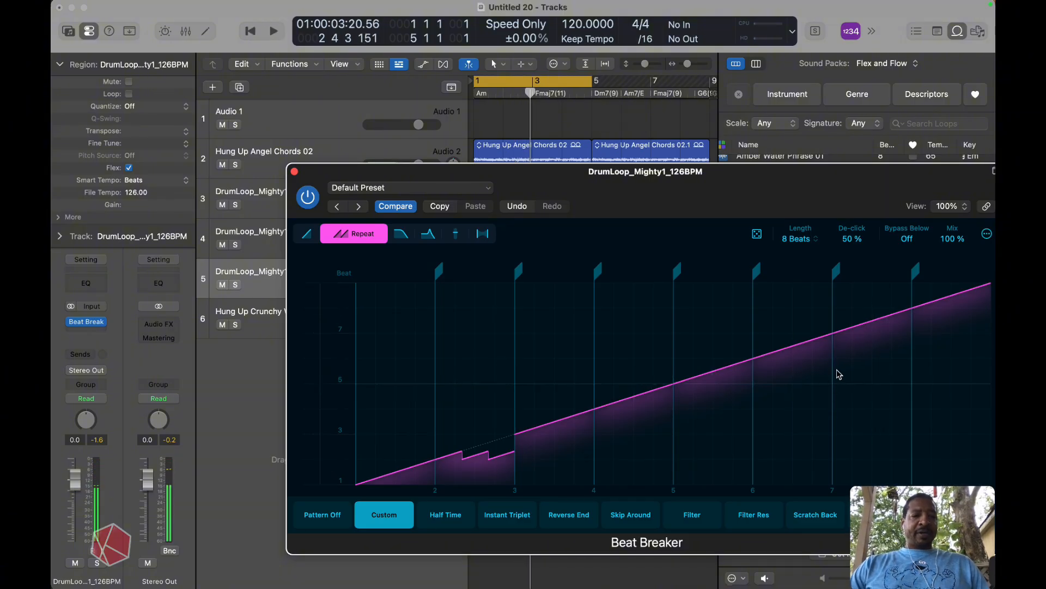
- Set the repeats of the beat 7 slice to 3, remove and re-add its marker, and set 3 repeats again
left_click(846, 331)
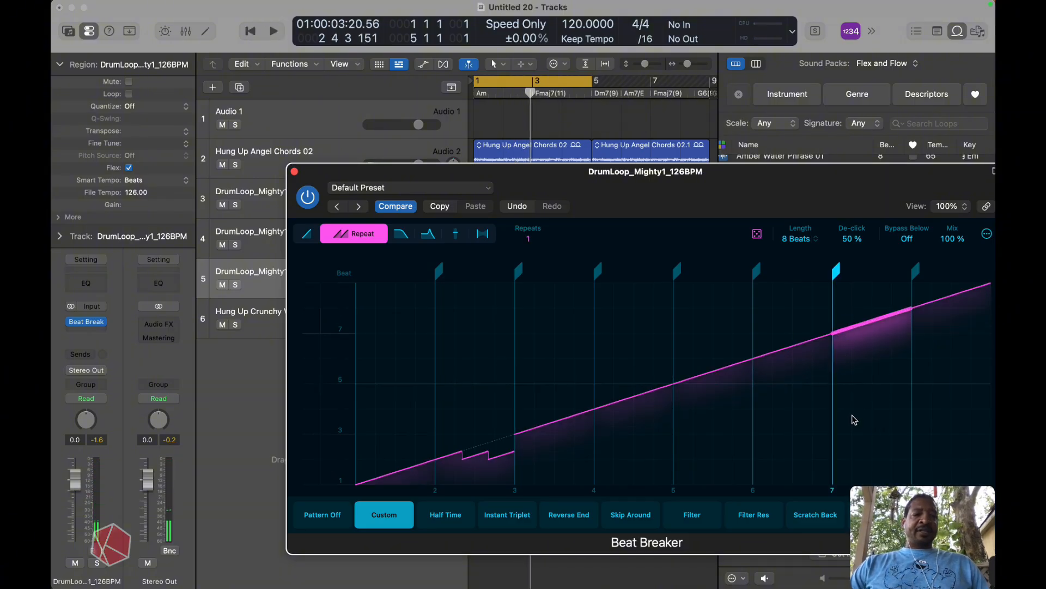
left_click_drag(854, 308, 851, 279)
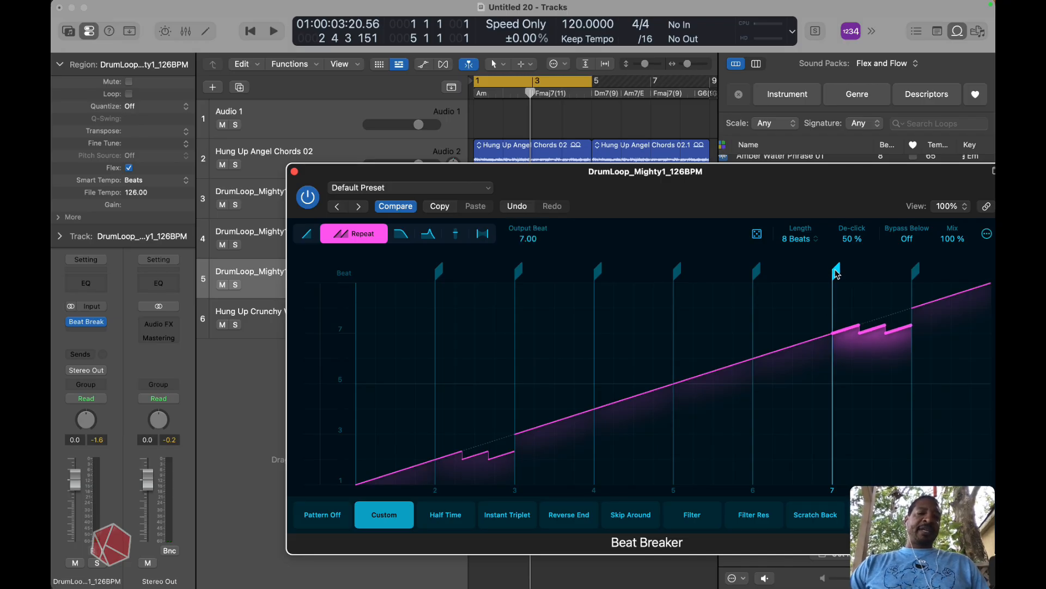
double_click(836, 274)
left_click(837, 274)
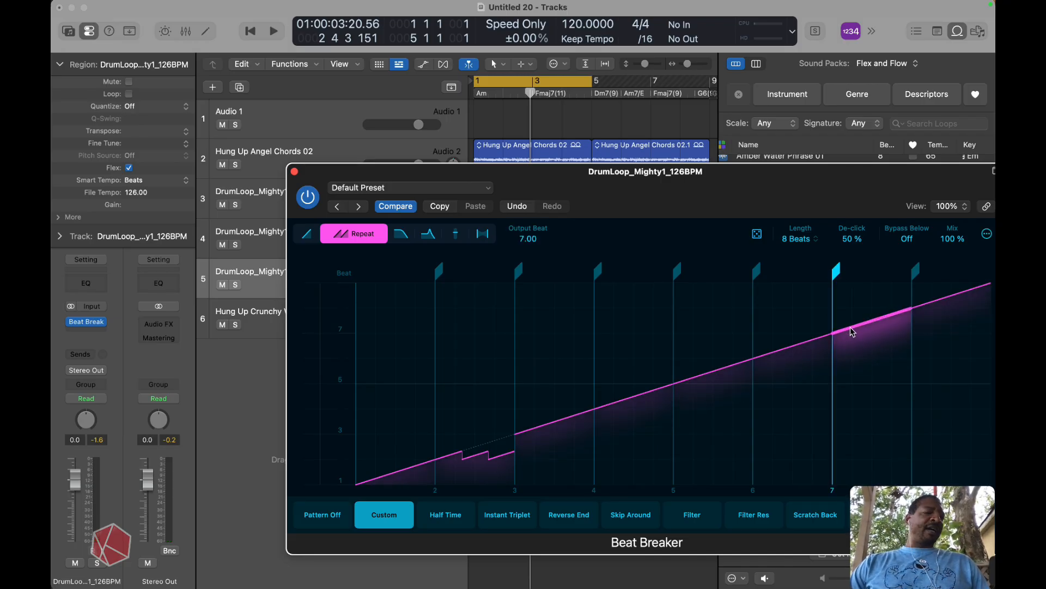
left_click_drag(853, 332, 850, 281)
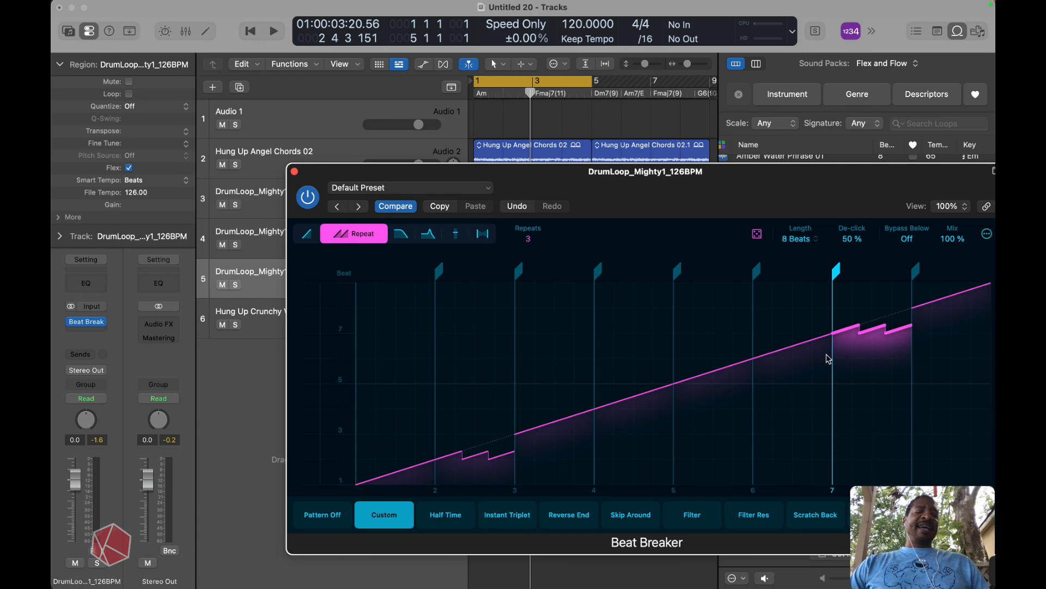
- Set the repeats of the beat 7 slice to 4 during playback and stop playback
key("space")
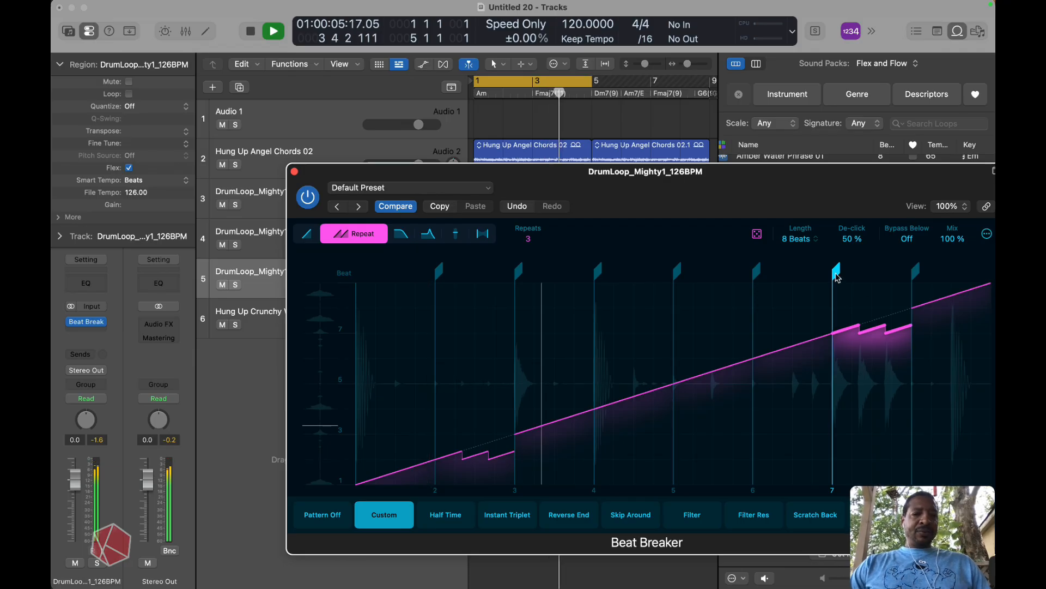
left_click_drag(862, 323, 860, 292)
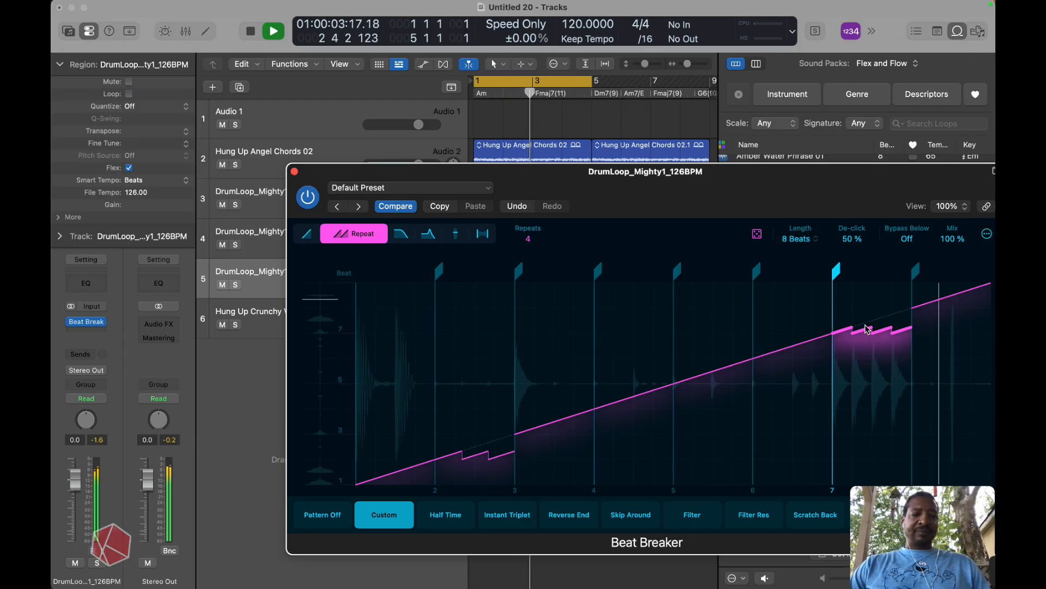
key("space")
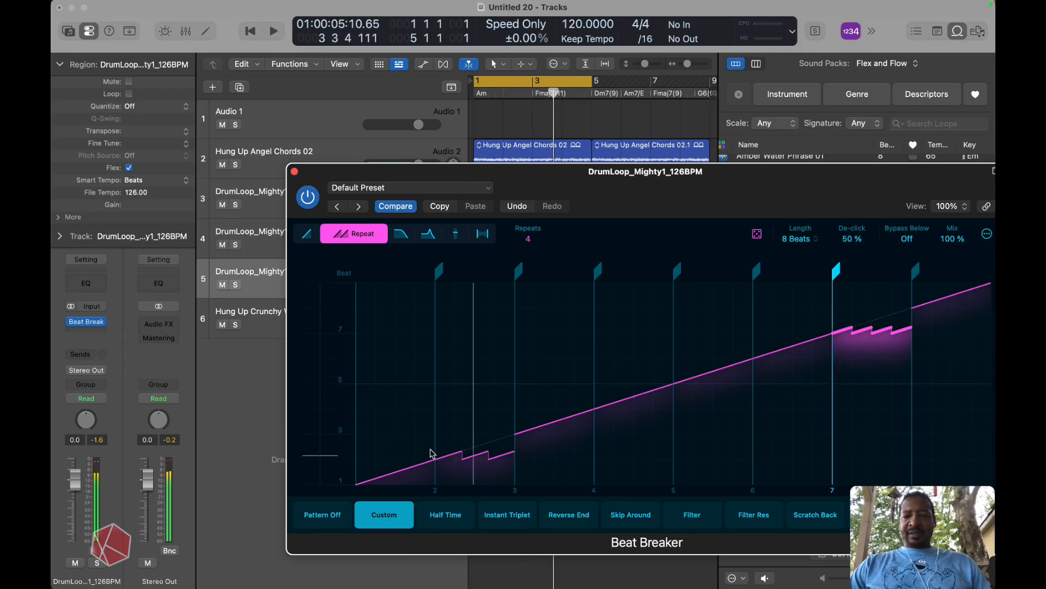
- Set the repeats of the beat 3 slice to 2, audition the full pattern and stop playback
left_click(536, 431)
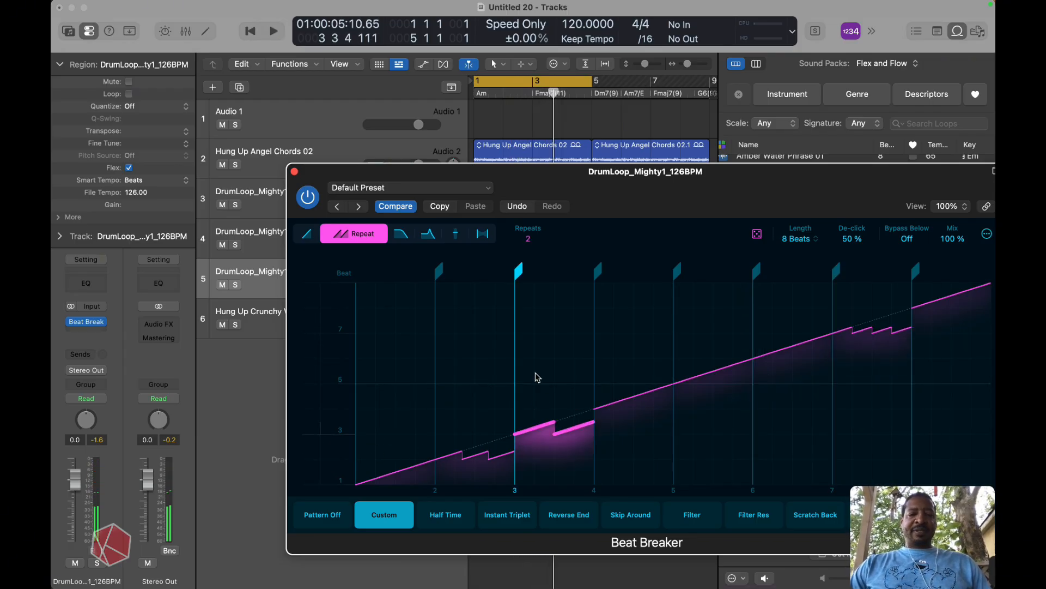
key("space")
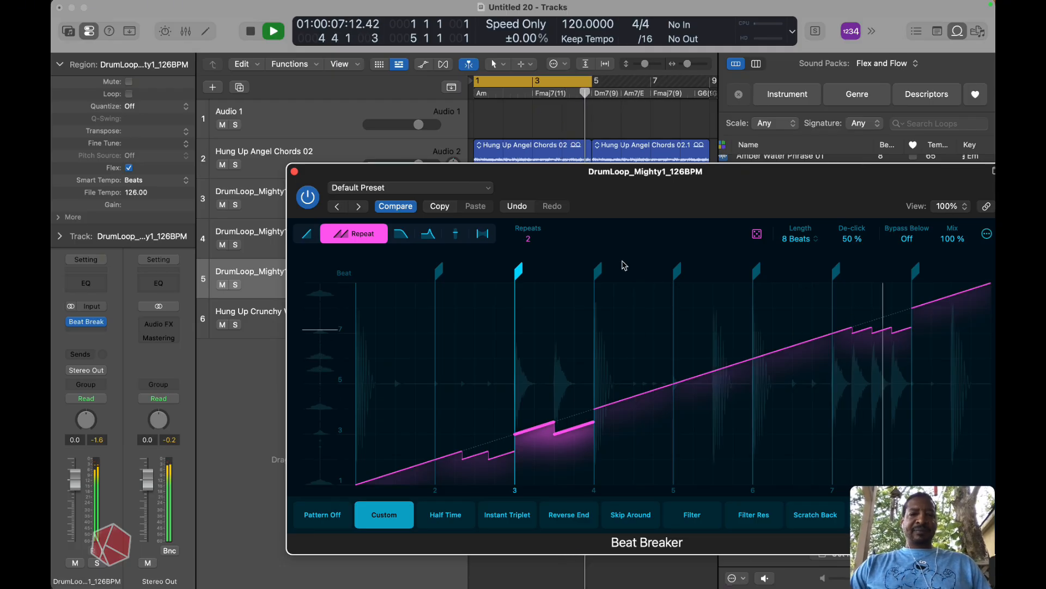
key("space")
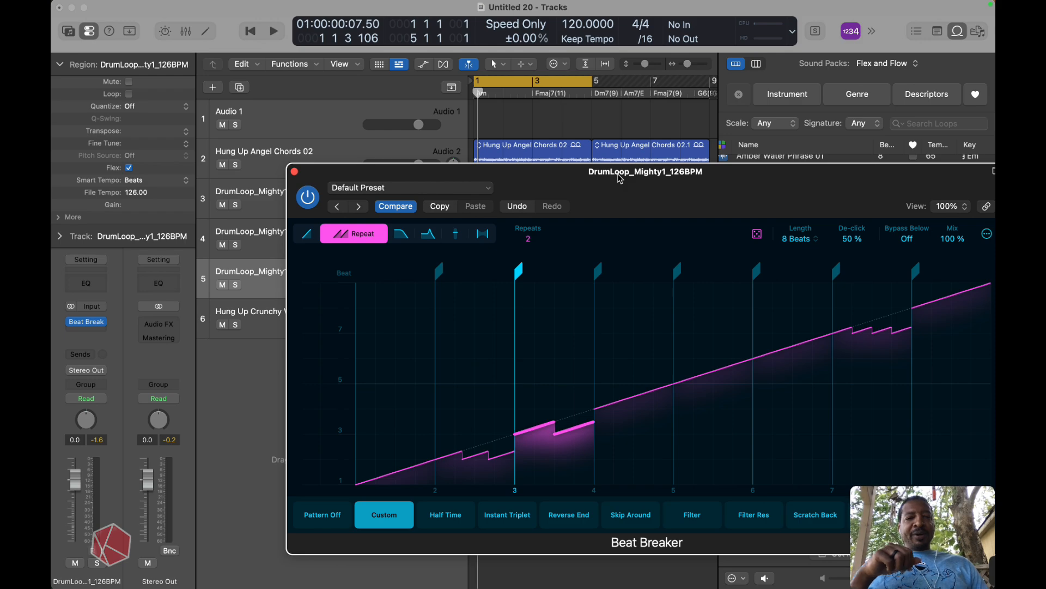
- Move the Beat Breaker window off the tracks, select the Hung Up Crunchy Wide Bass 01 track and move the window back up
left_click_drag(619, 178, 488, 372)
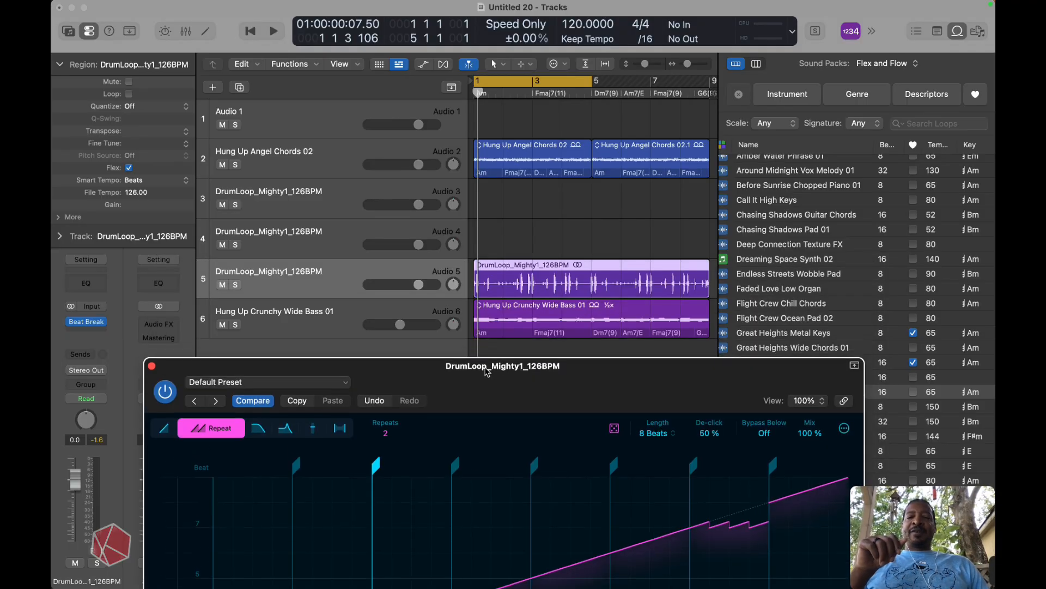
left_click(384, 312)
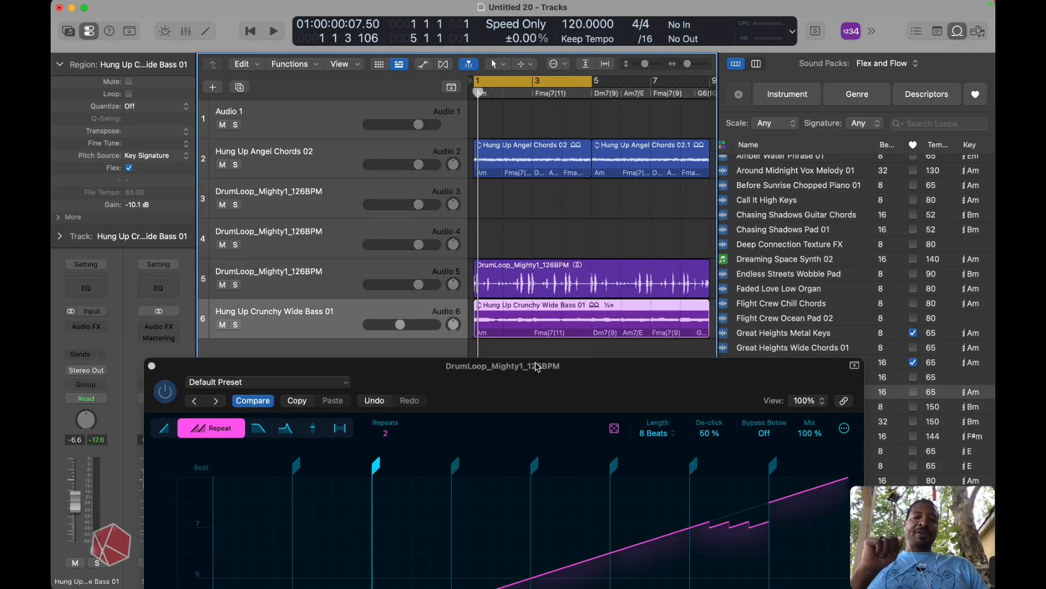
left_click_drag(537, 369, 512, 159)
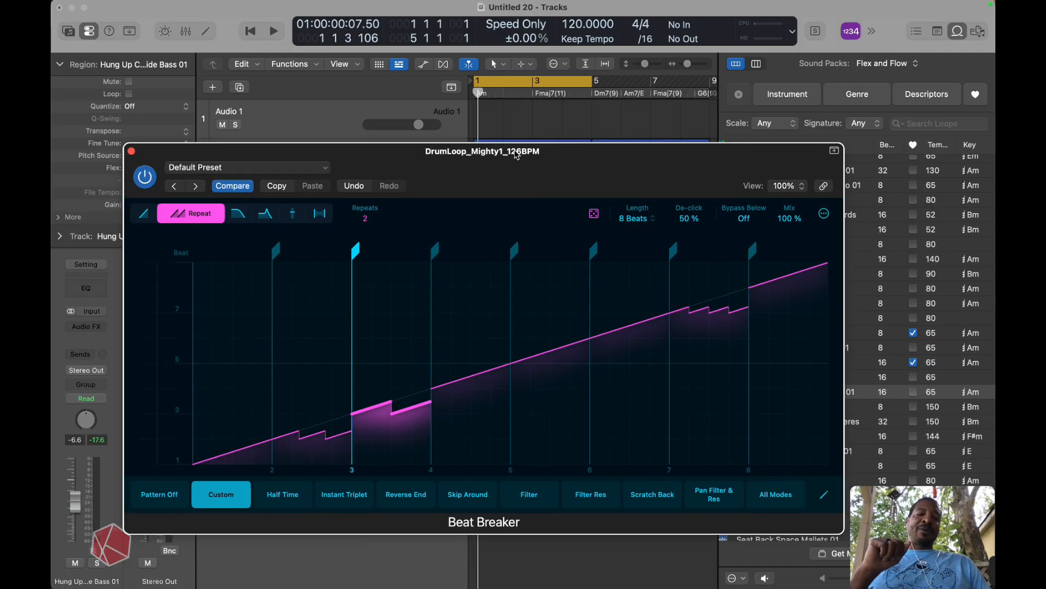